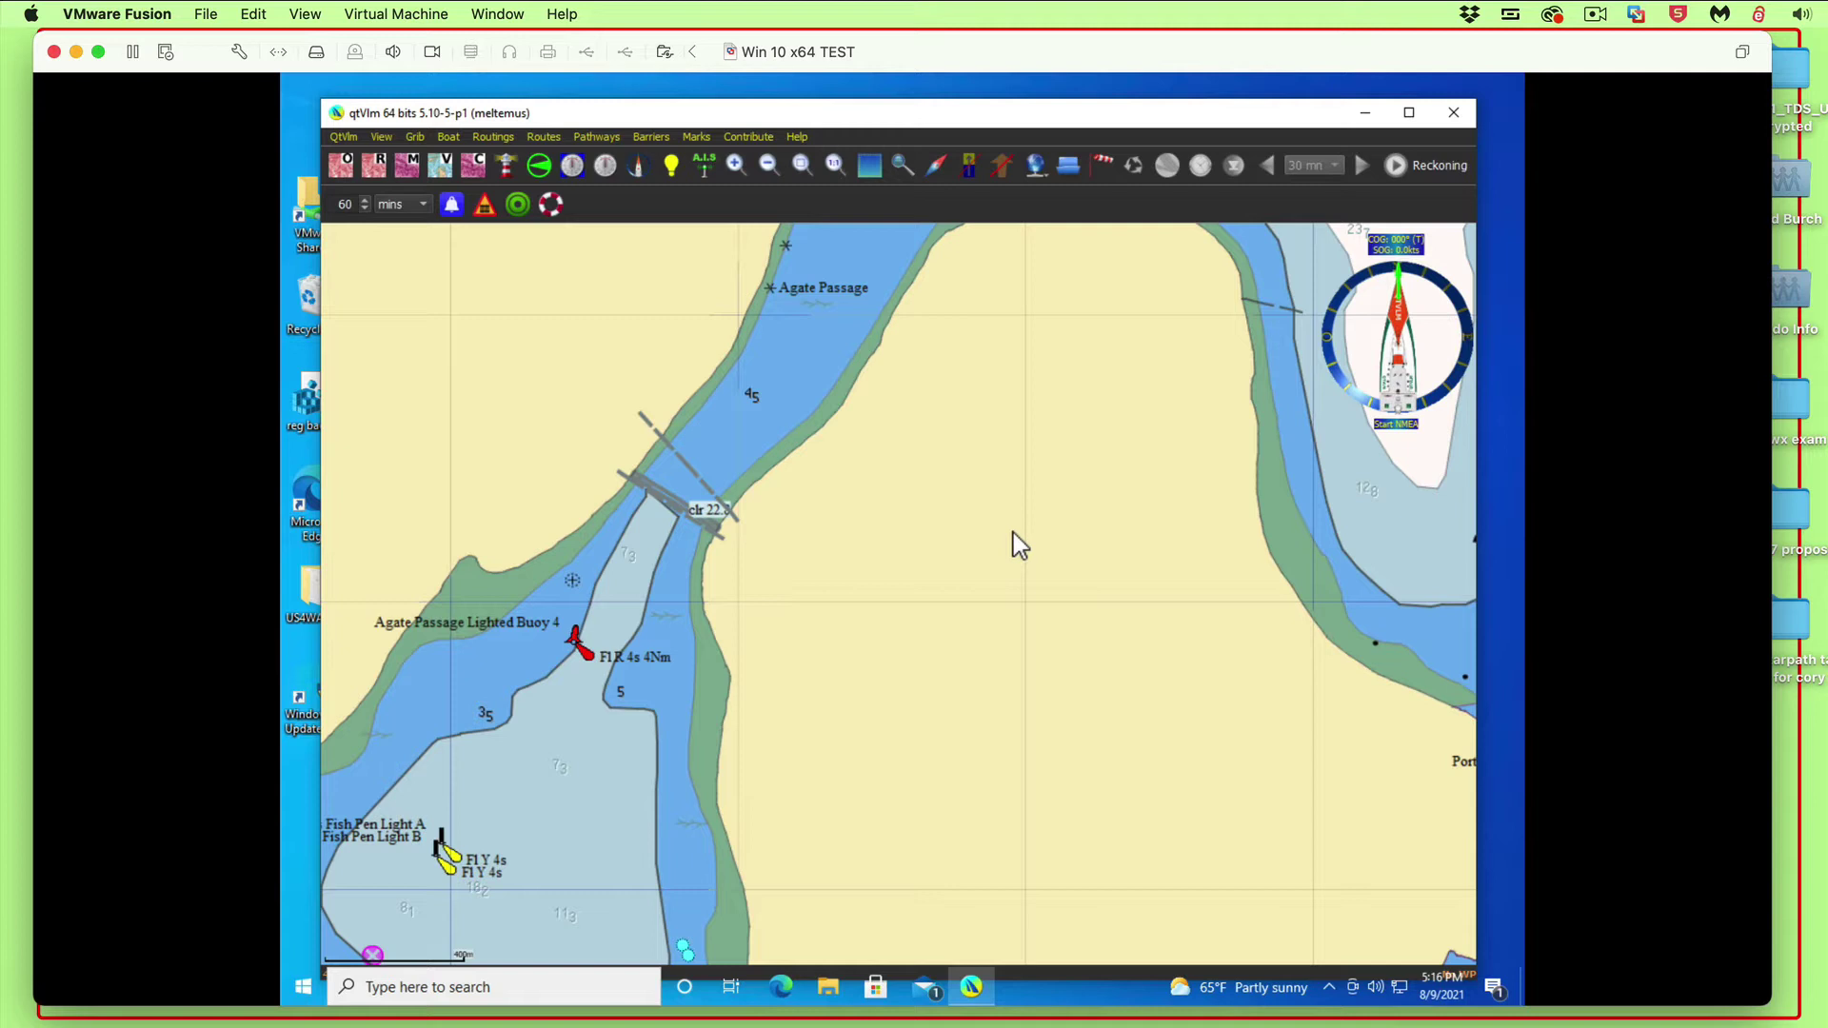
# - Reposition the qtVlm chart window slightly lower and to the right on the desktop
pyautogui.moveTo(867, 119); pyautogui.dragTo(923, 102)
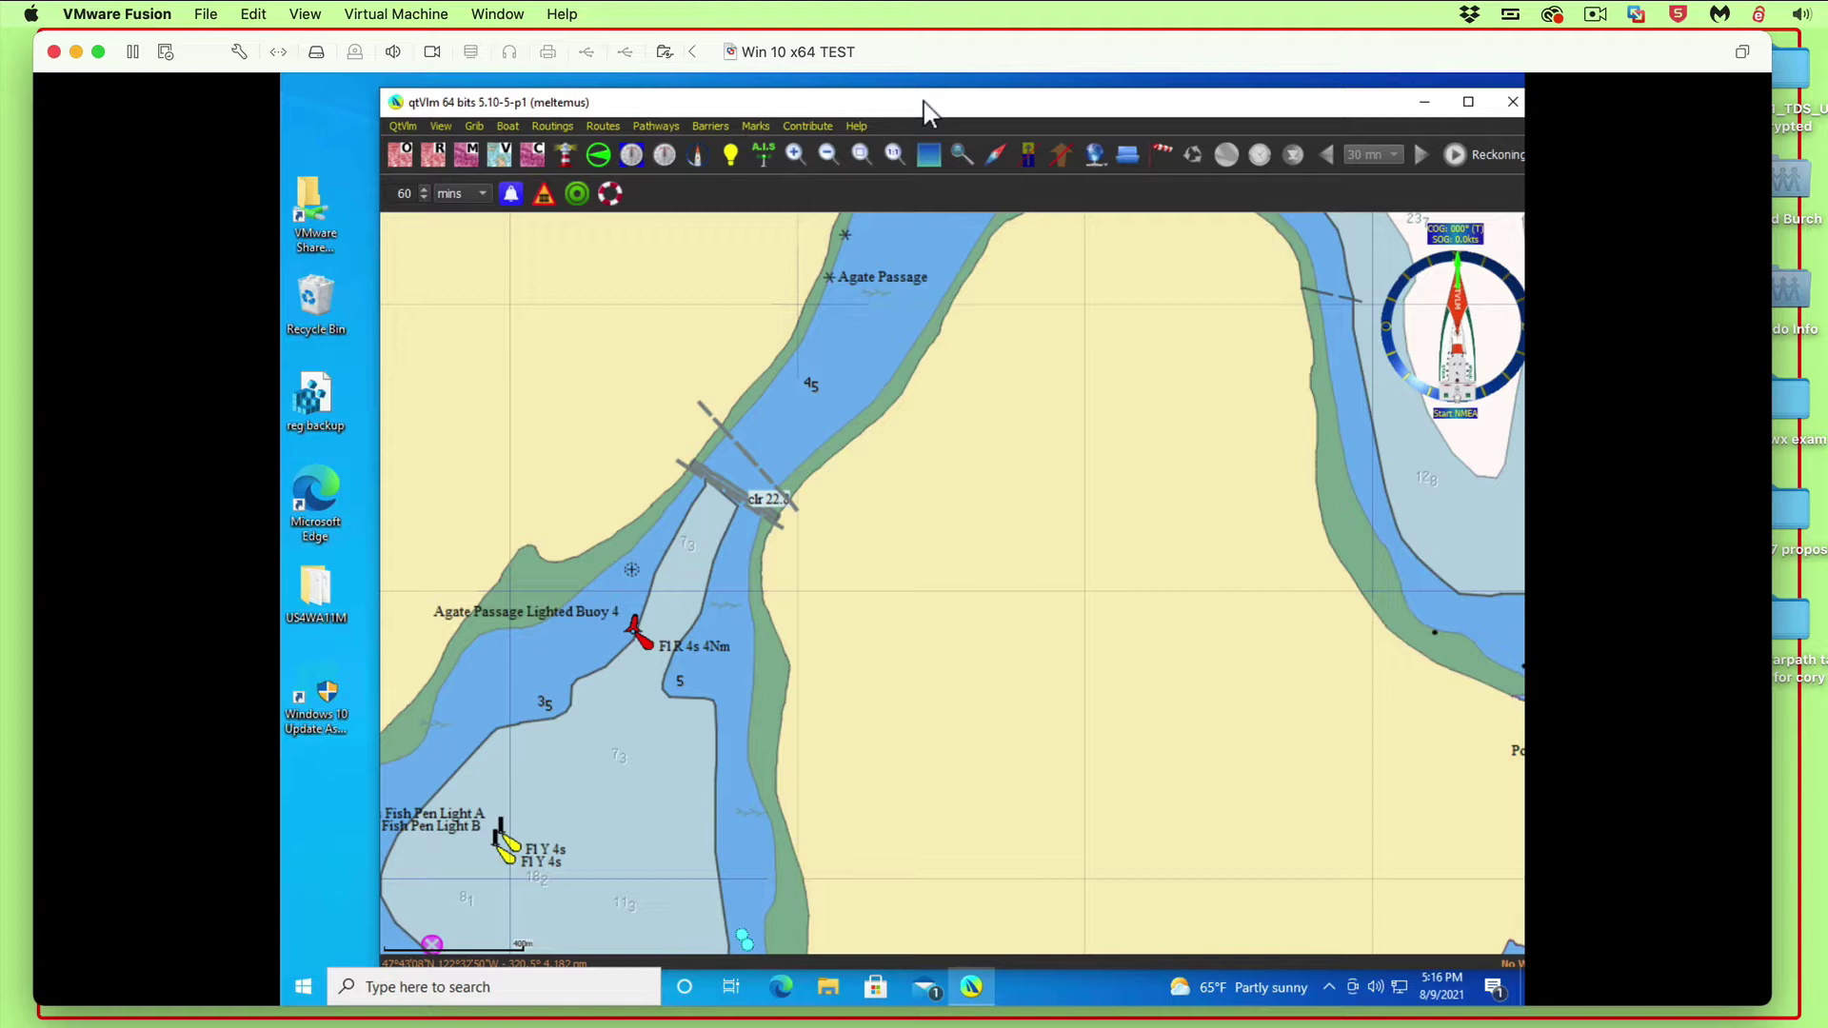
pyautogui.moveTo(924, 100)
pyautogui.mouseDown()
pyautogui.moveTo(886, 137)
pyautogui.moveTo(933, 128)
pyautogui.moveTo(902, 124)
pyautogui.mouseUp()
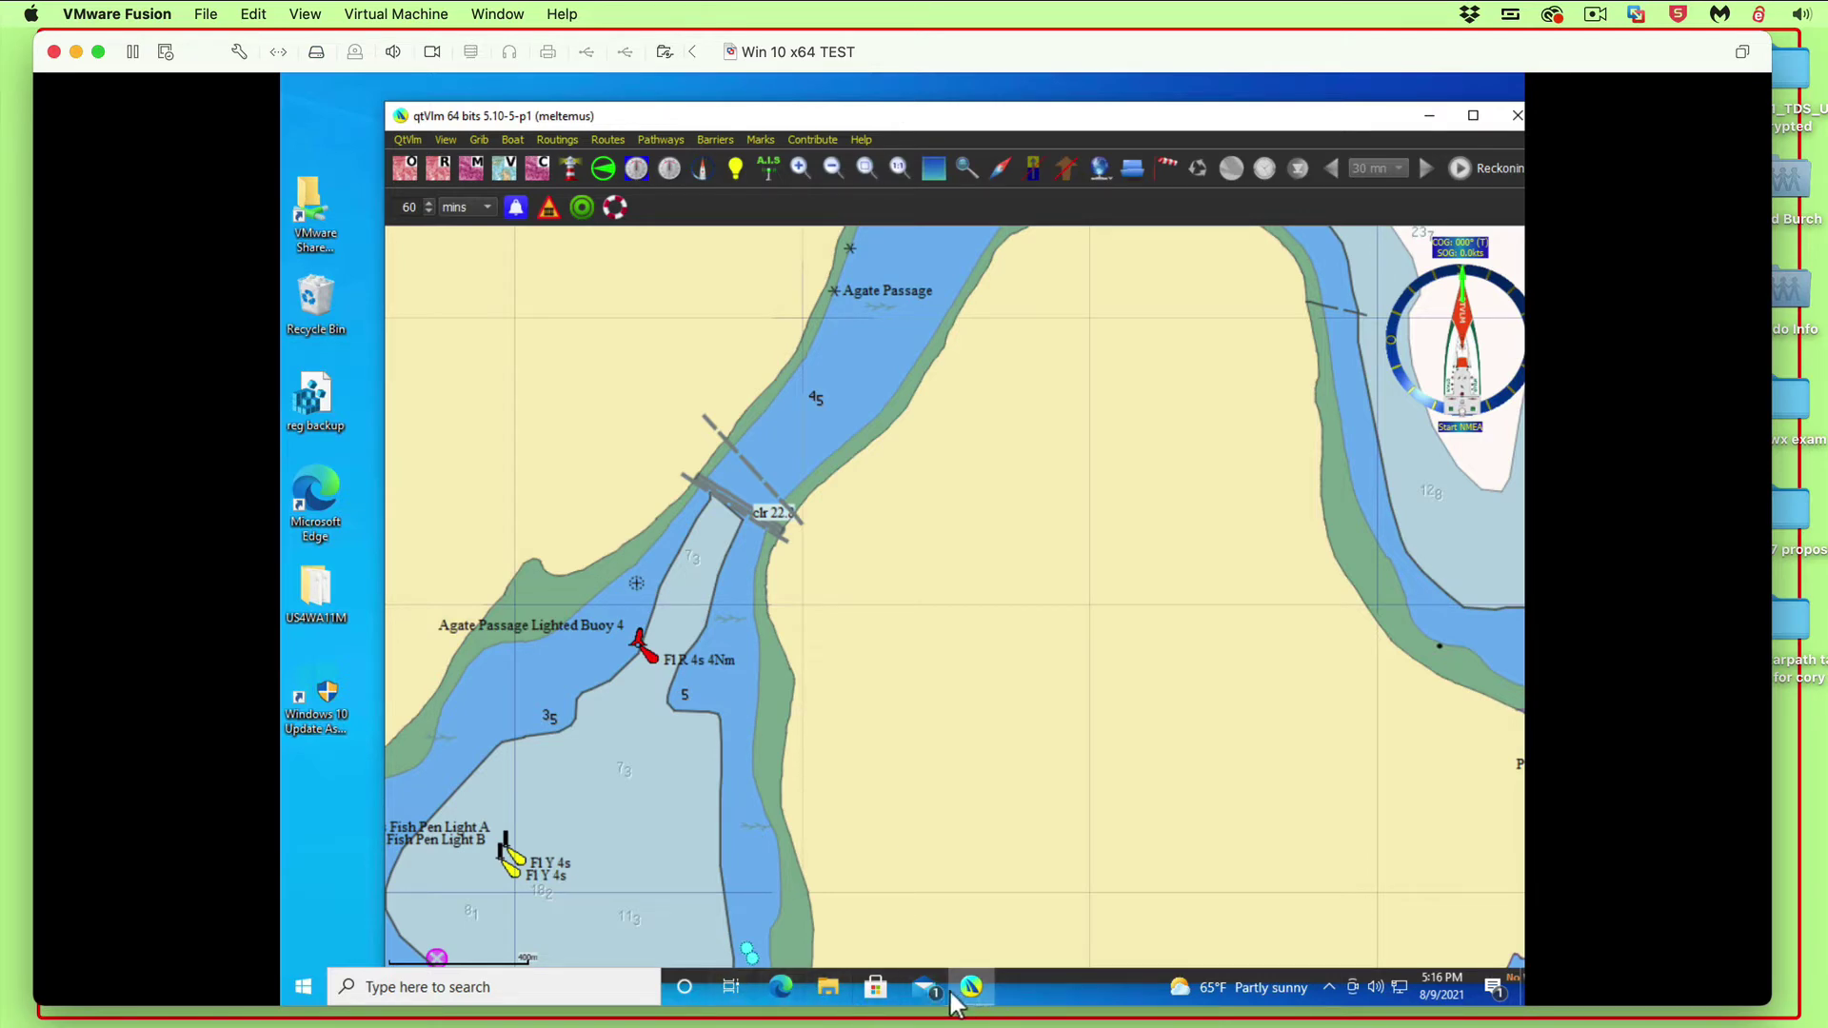
# - In Edge, search 'winrar download' and download the WinRAR x64 6.02 installer from rarlab.com
pyautogui.click(785, 983)
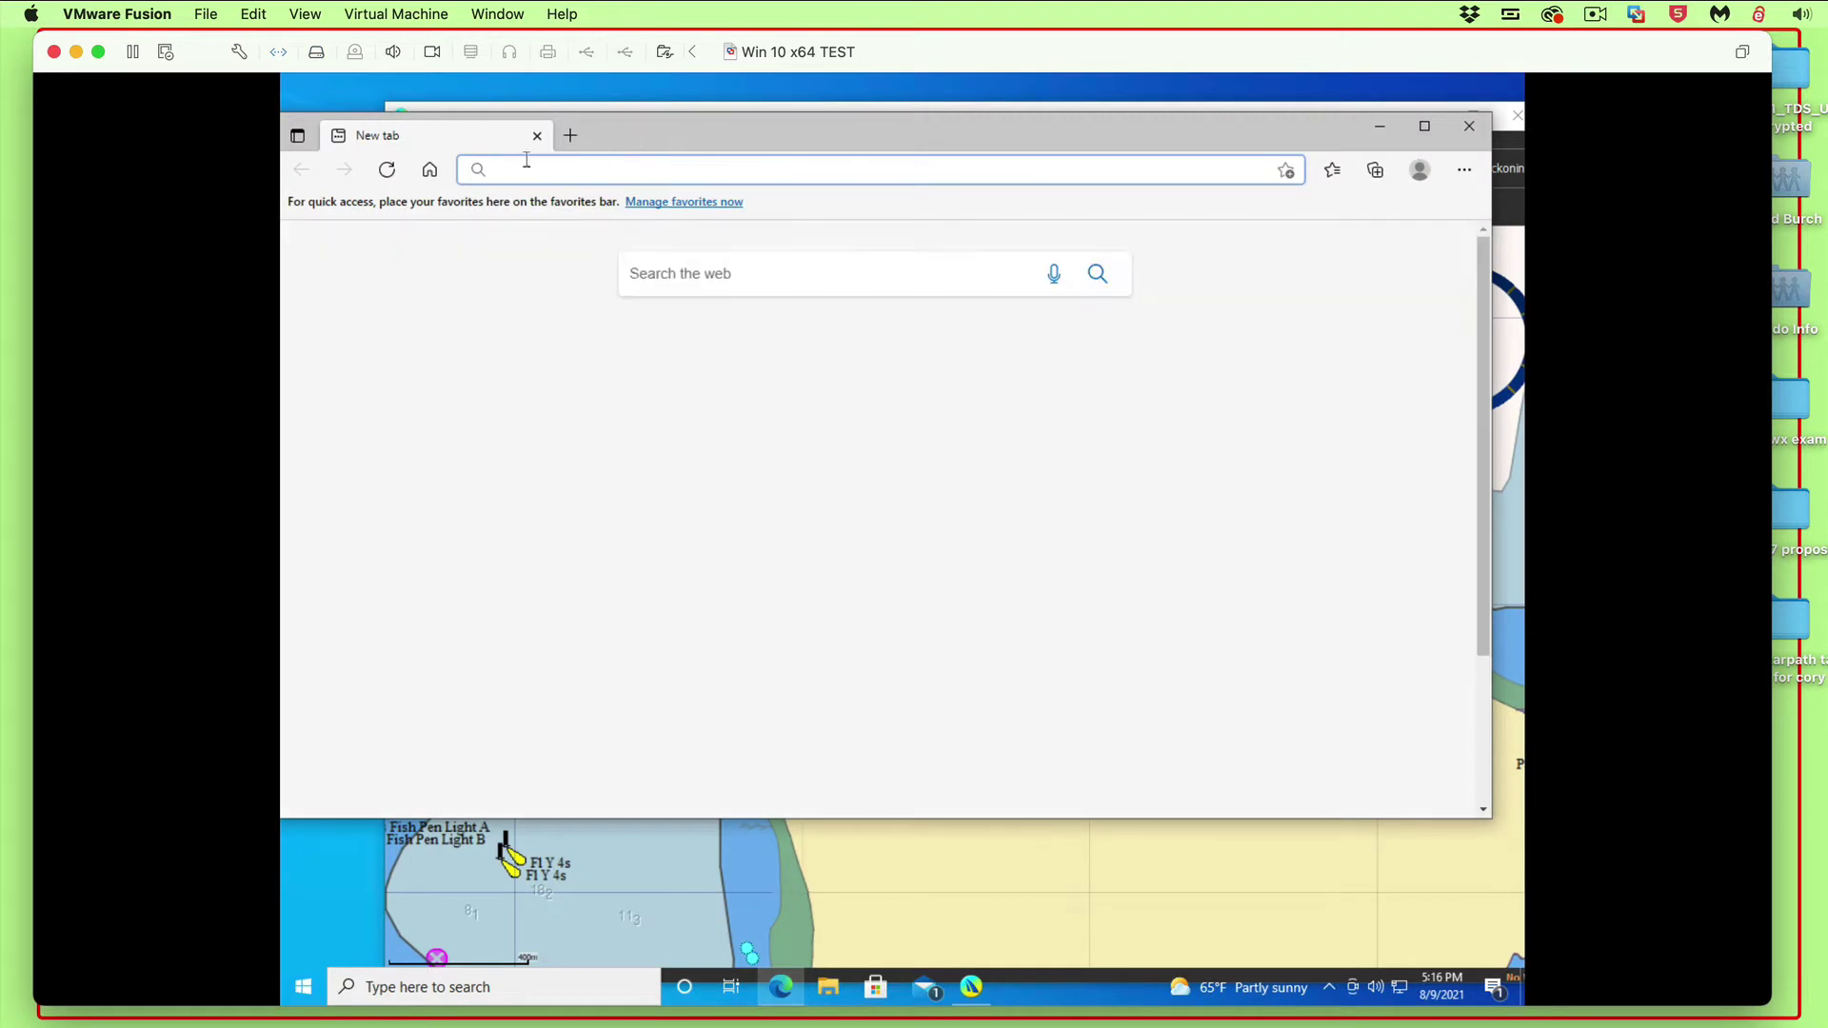
pyautogui.click(524, 158)
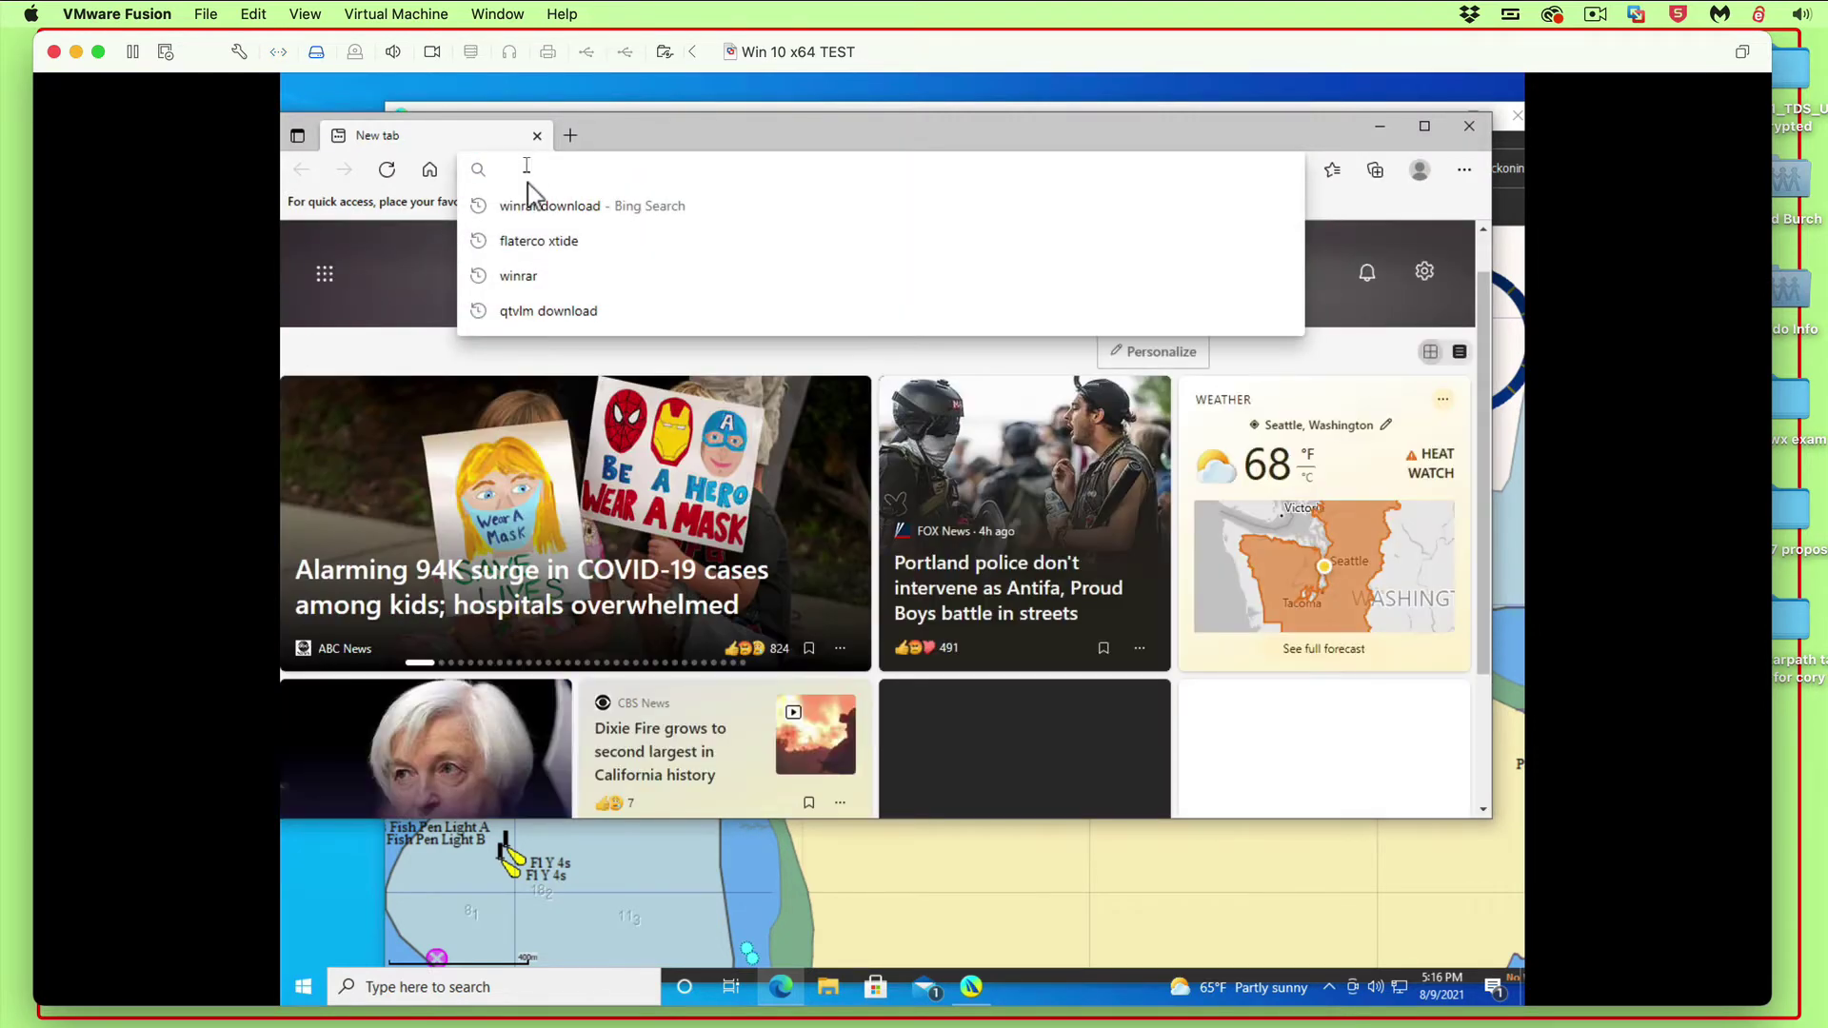
pyautogui.click(541, 208)
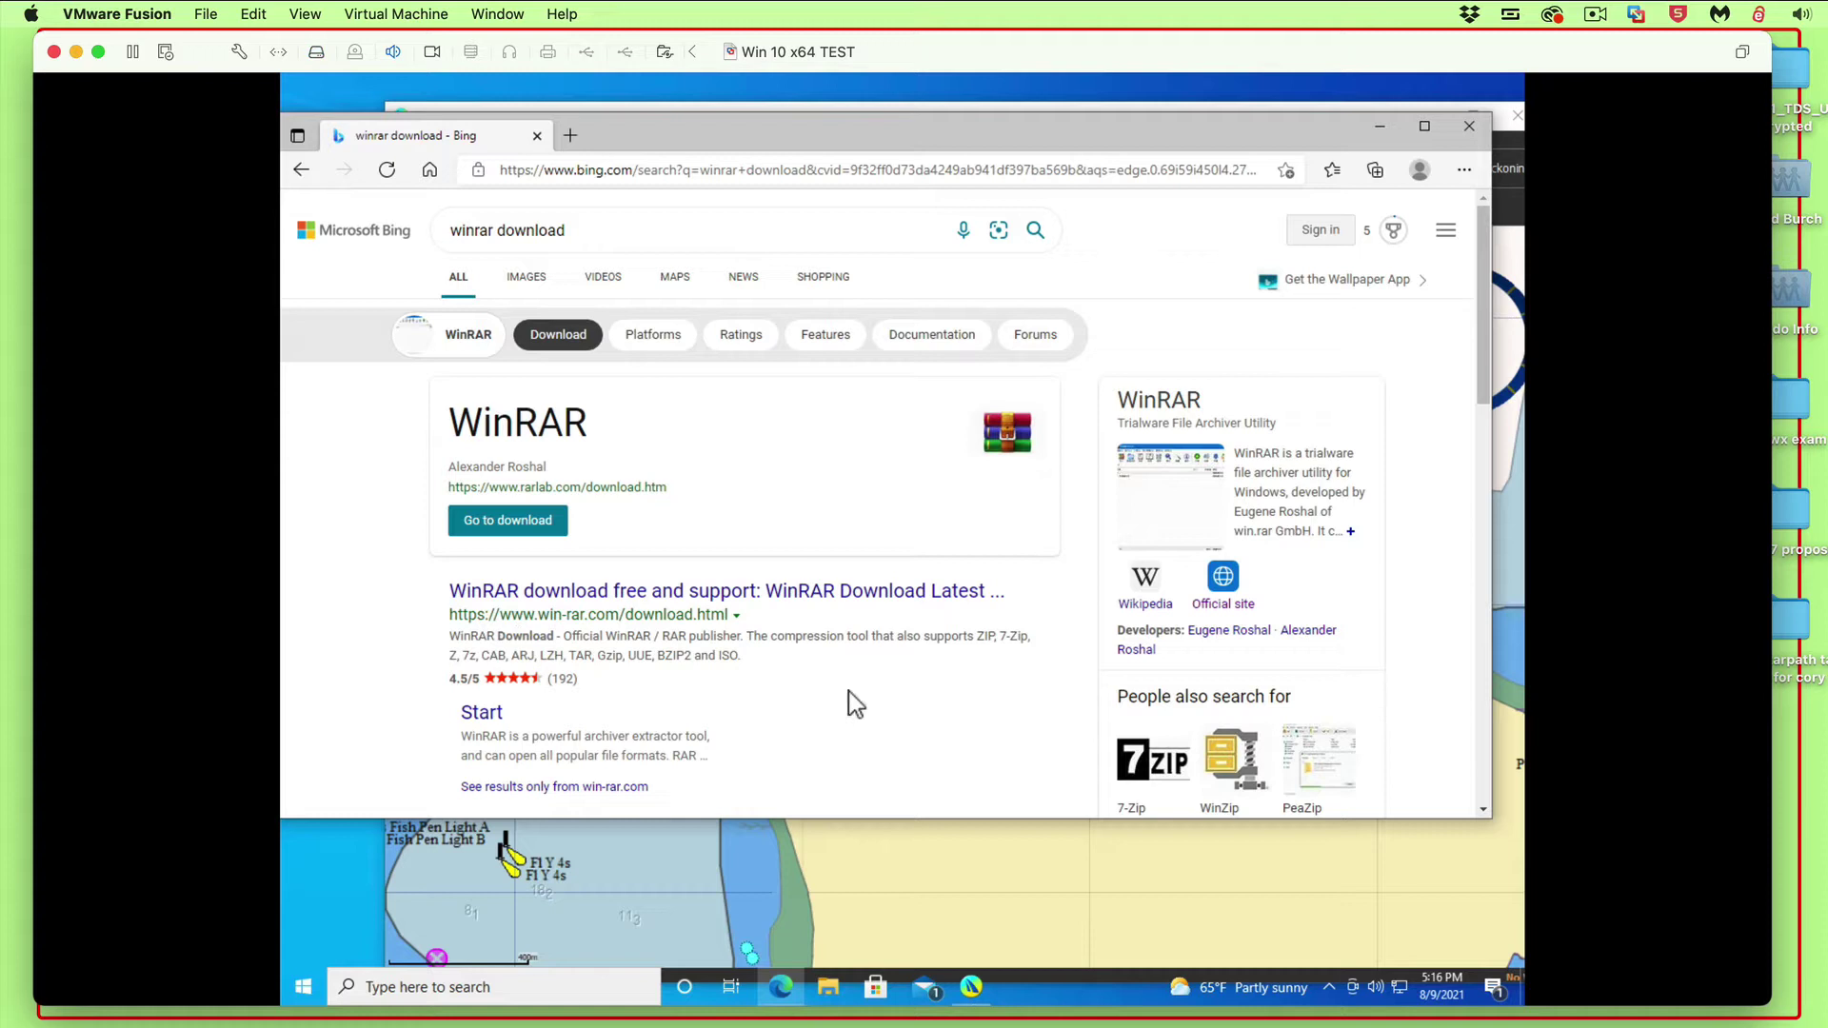
pyautogui.scroll(-5, 832, 701)
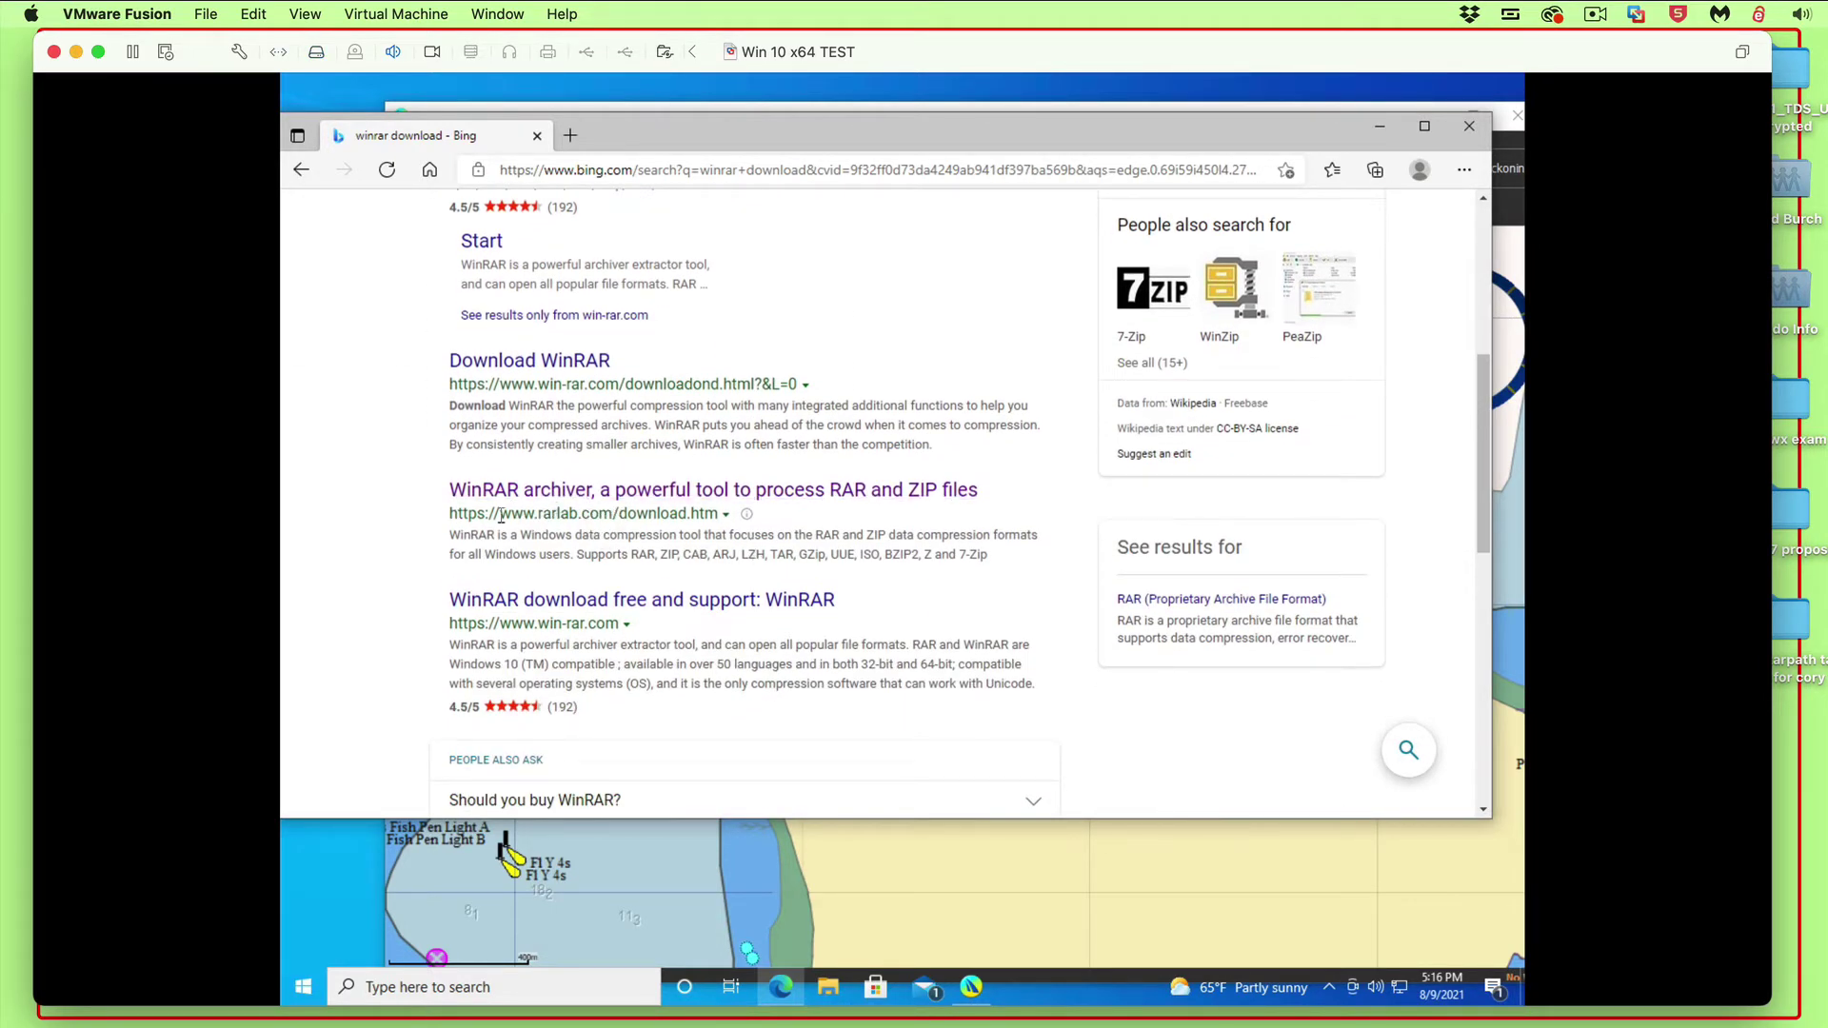
pyautogui.click(597, 491)
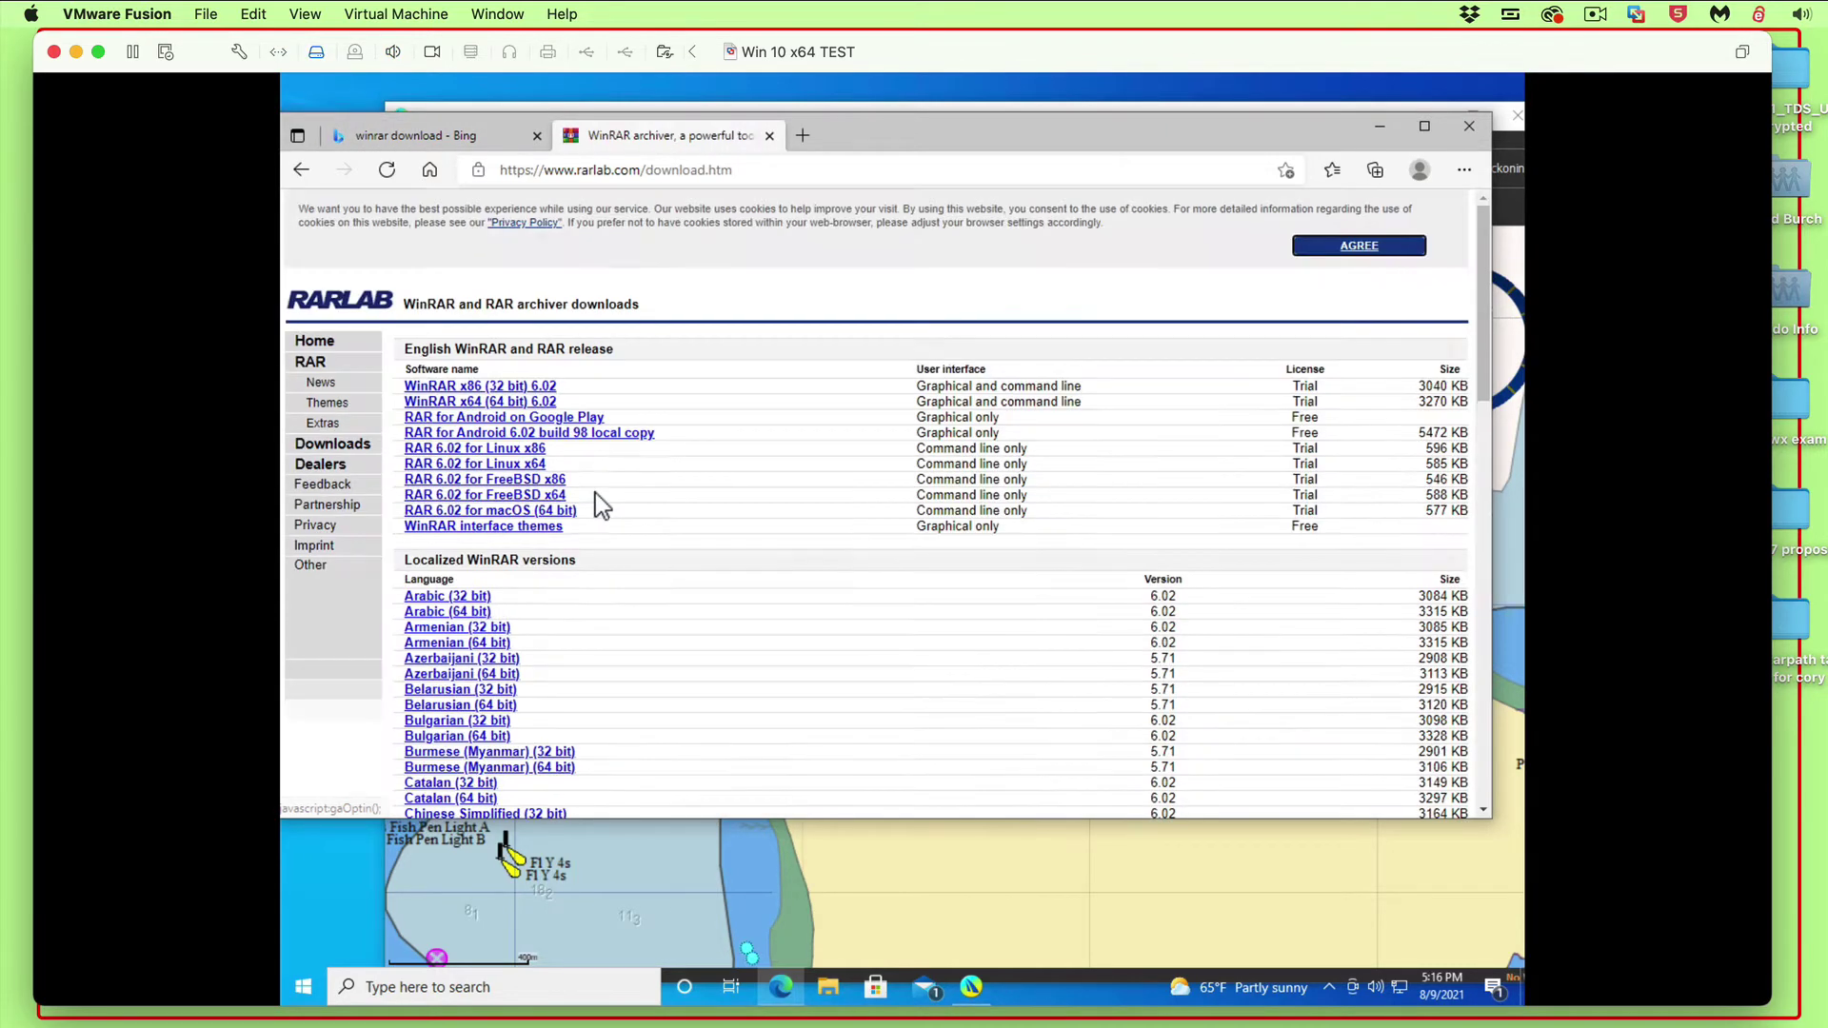
pyautogui.click(445, 405)
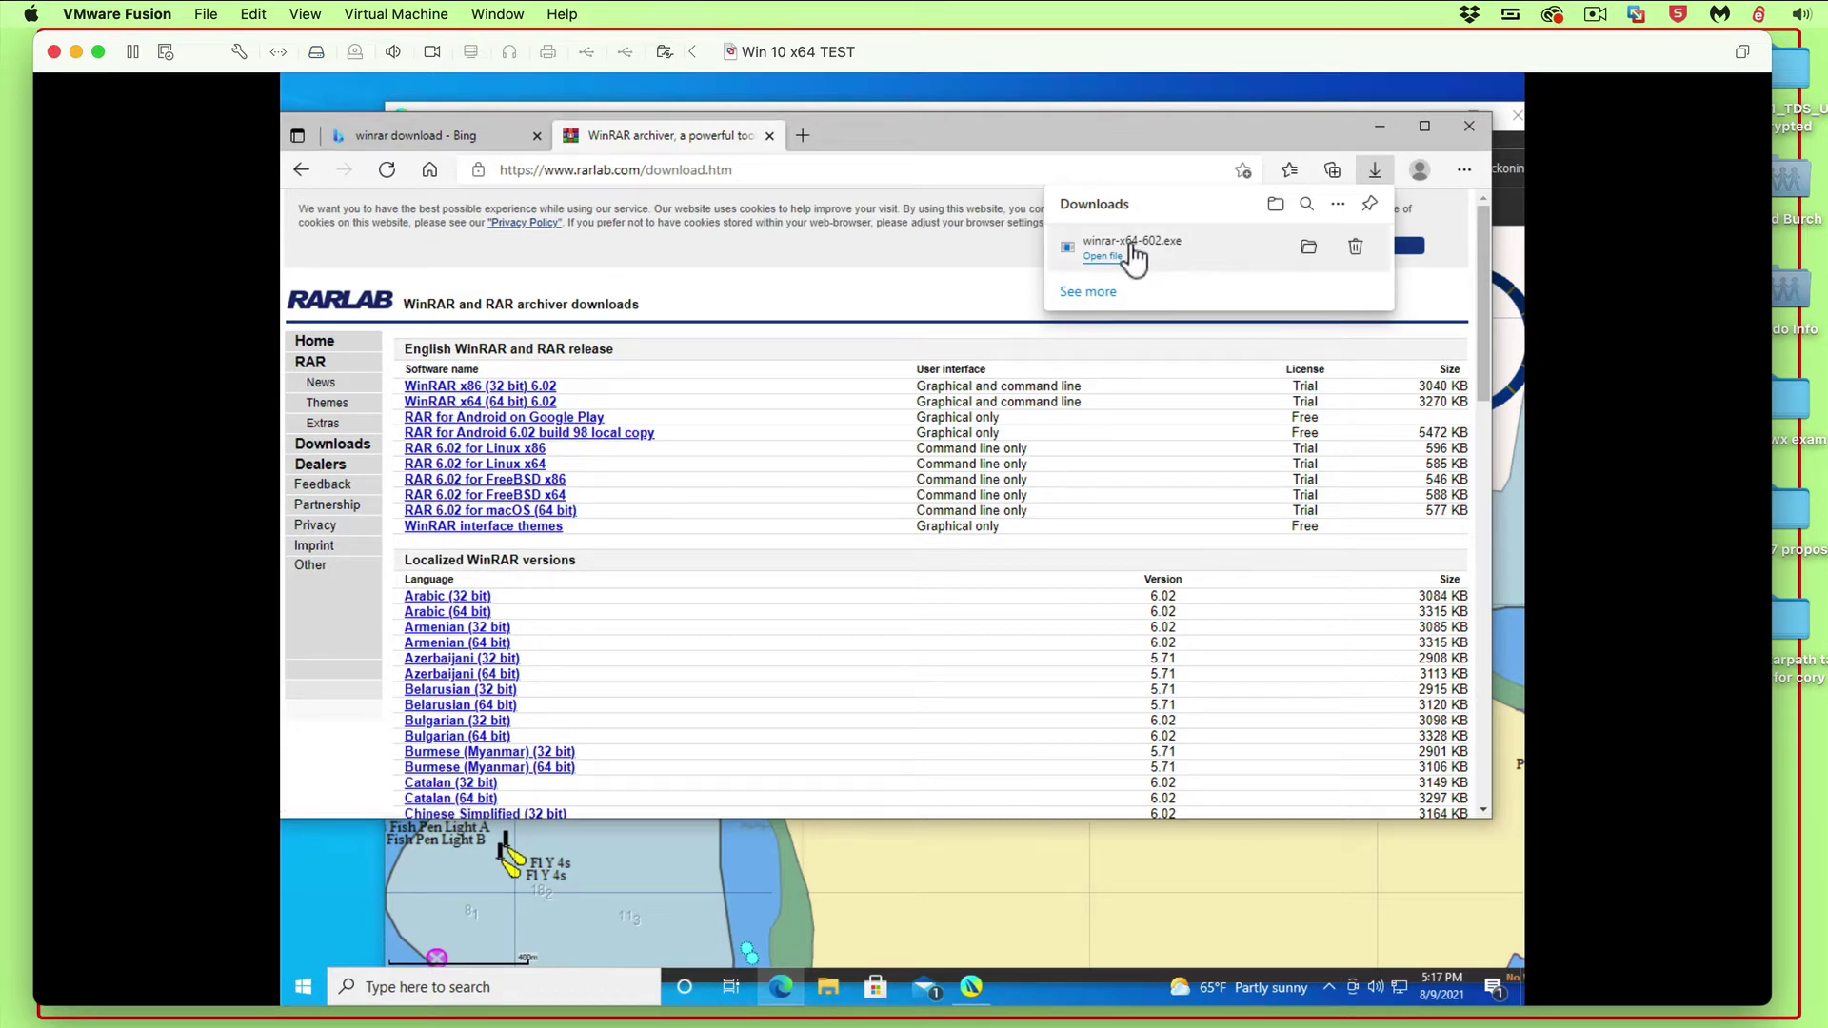
# - Run and approve the WinRAR 6.02 installer, dismiss the WinRAR.exe creation error, and close it
pyautogui.click(1103, 259)
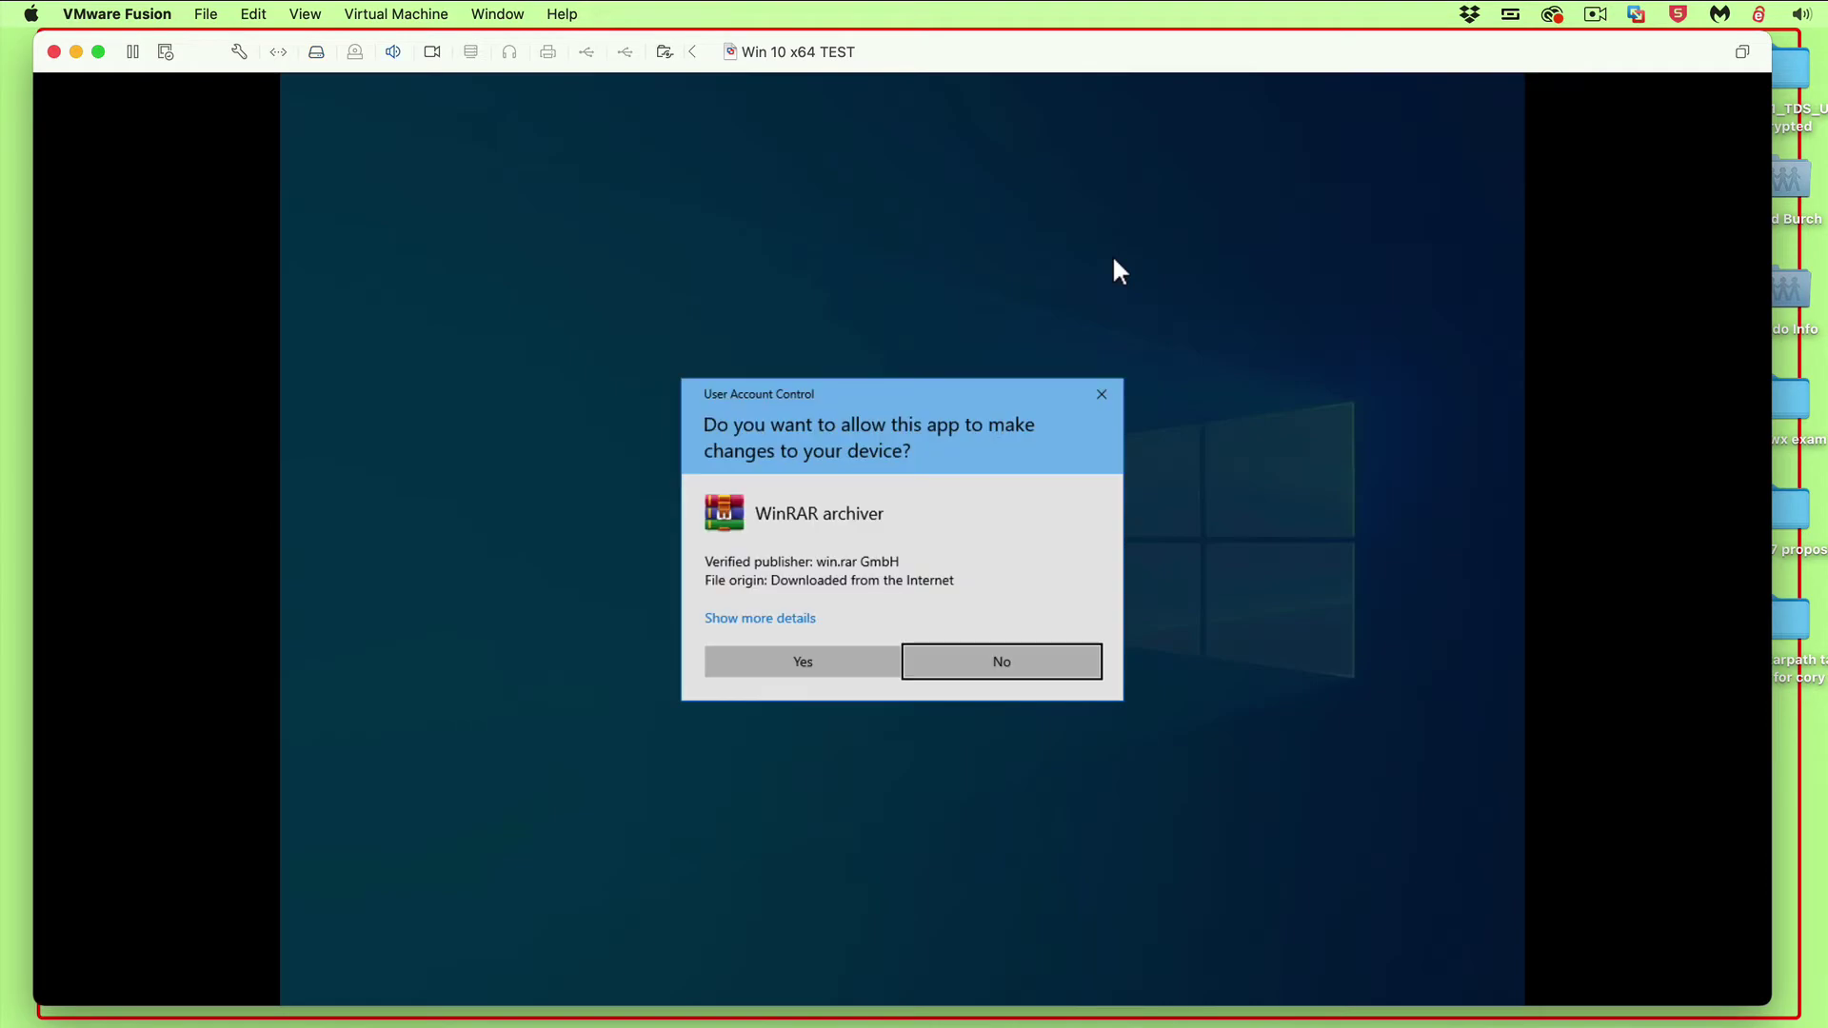
pyautogui.click(794, 660)
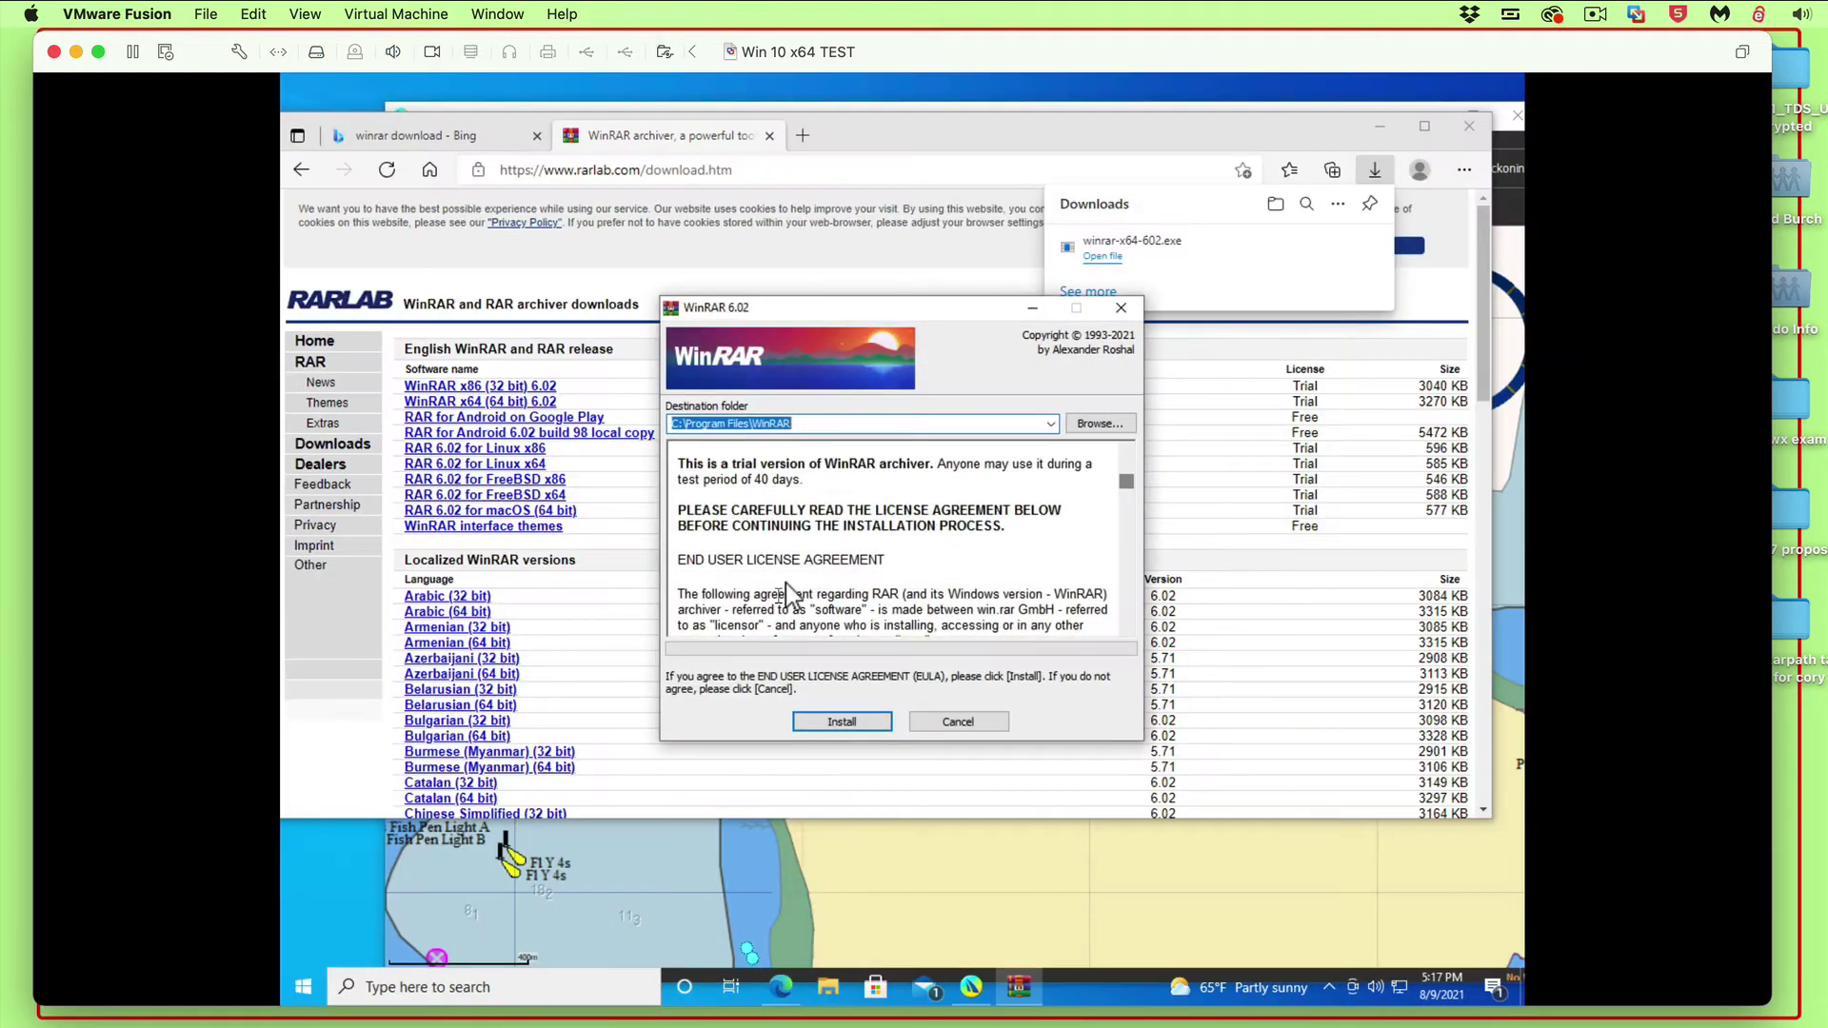
pyautogui.click(839, 721)
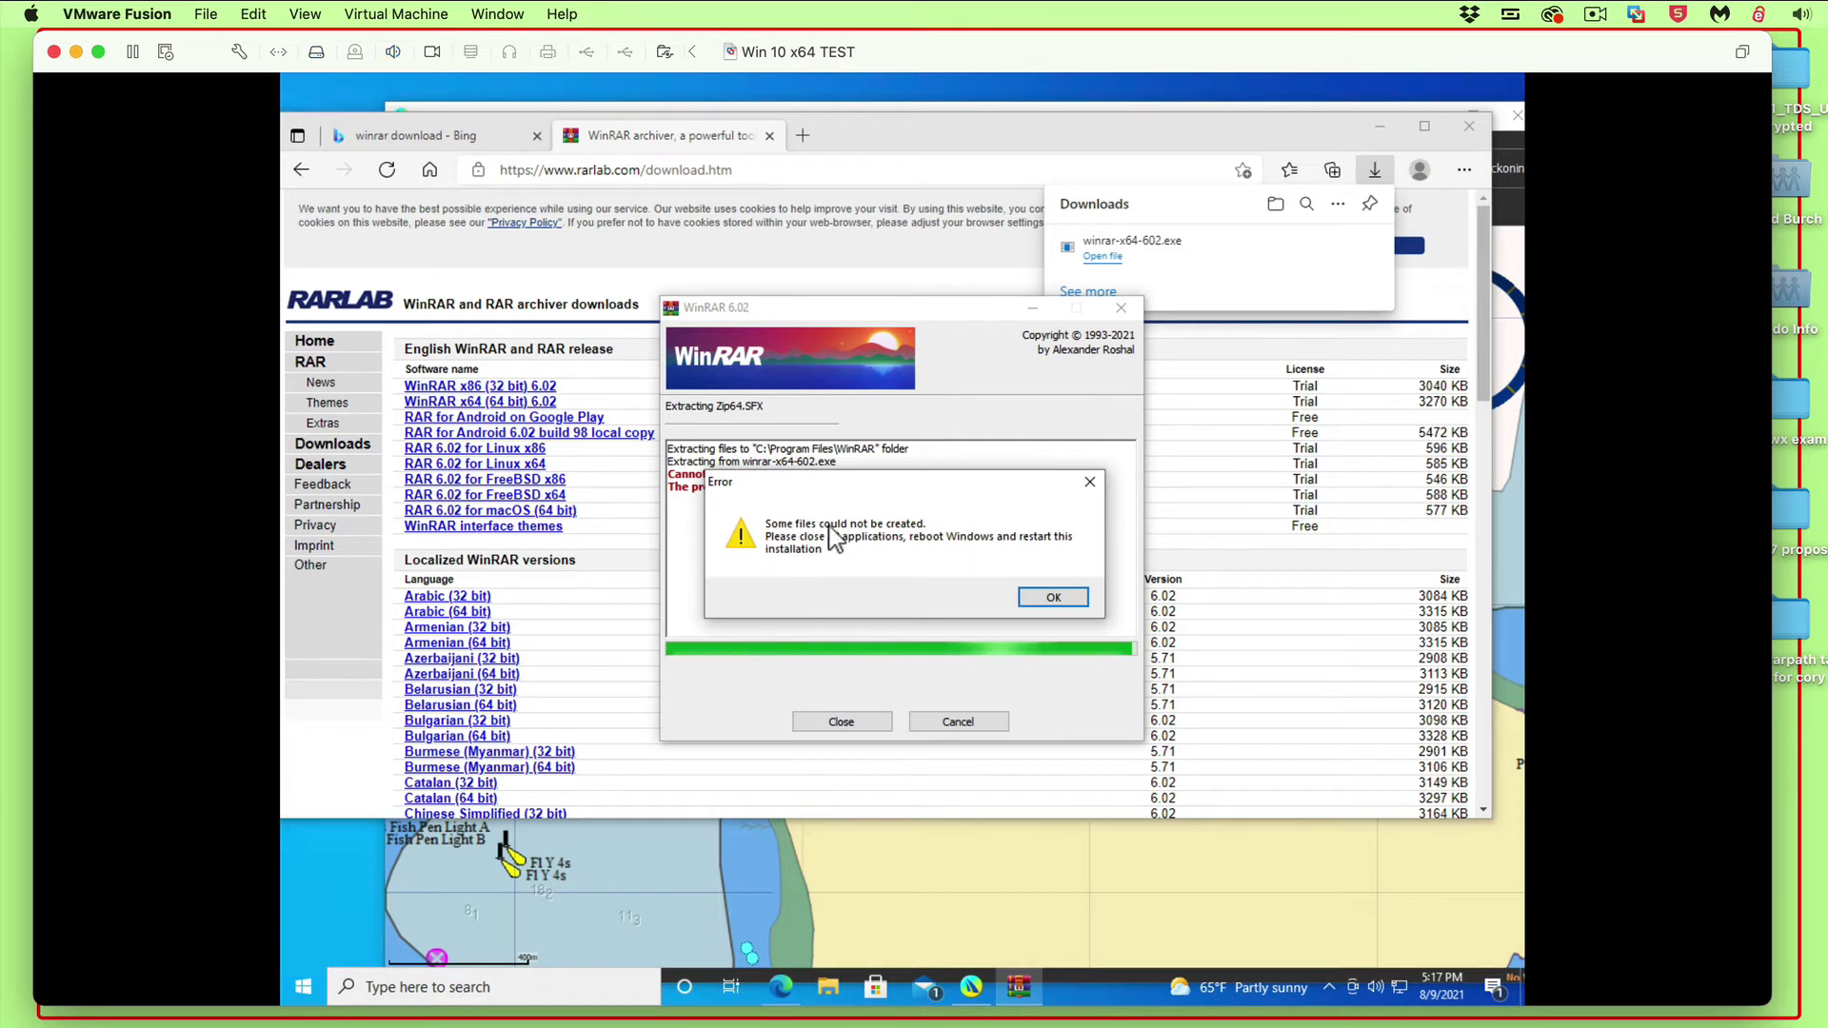
pyautogui.click(1053, 598)
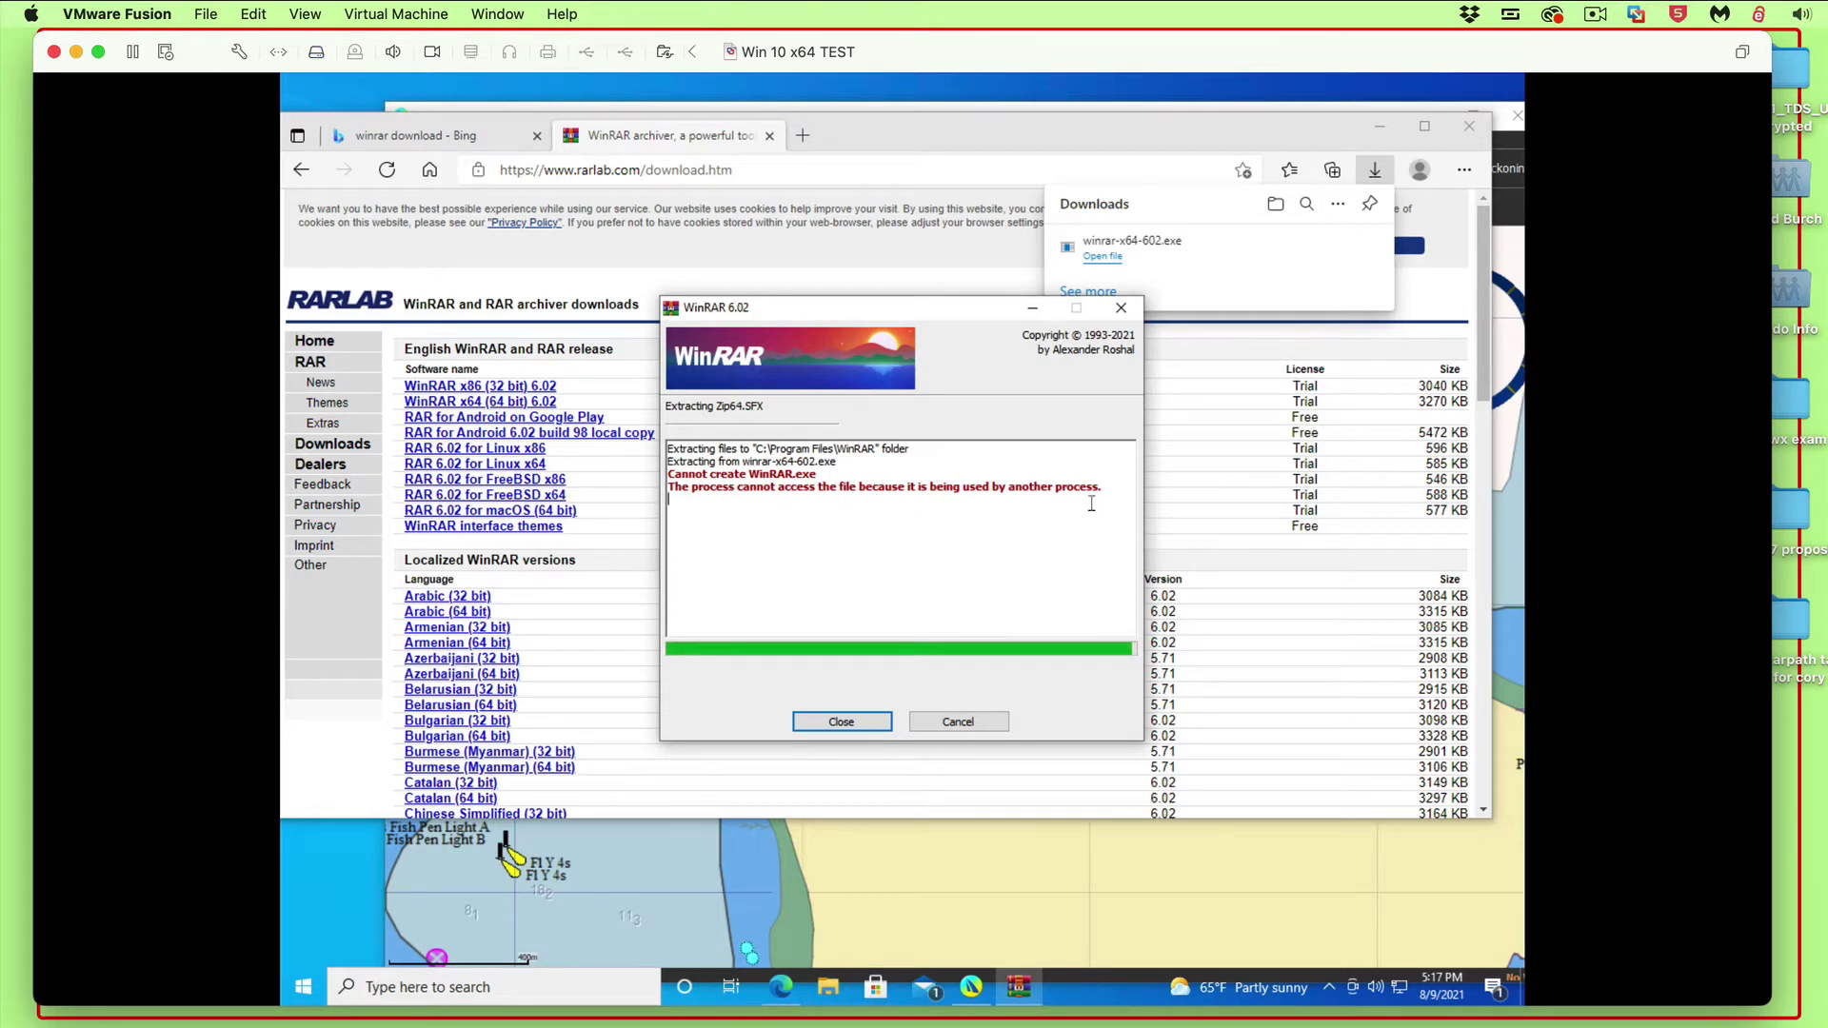
pyautogui.click(846, 723)
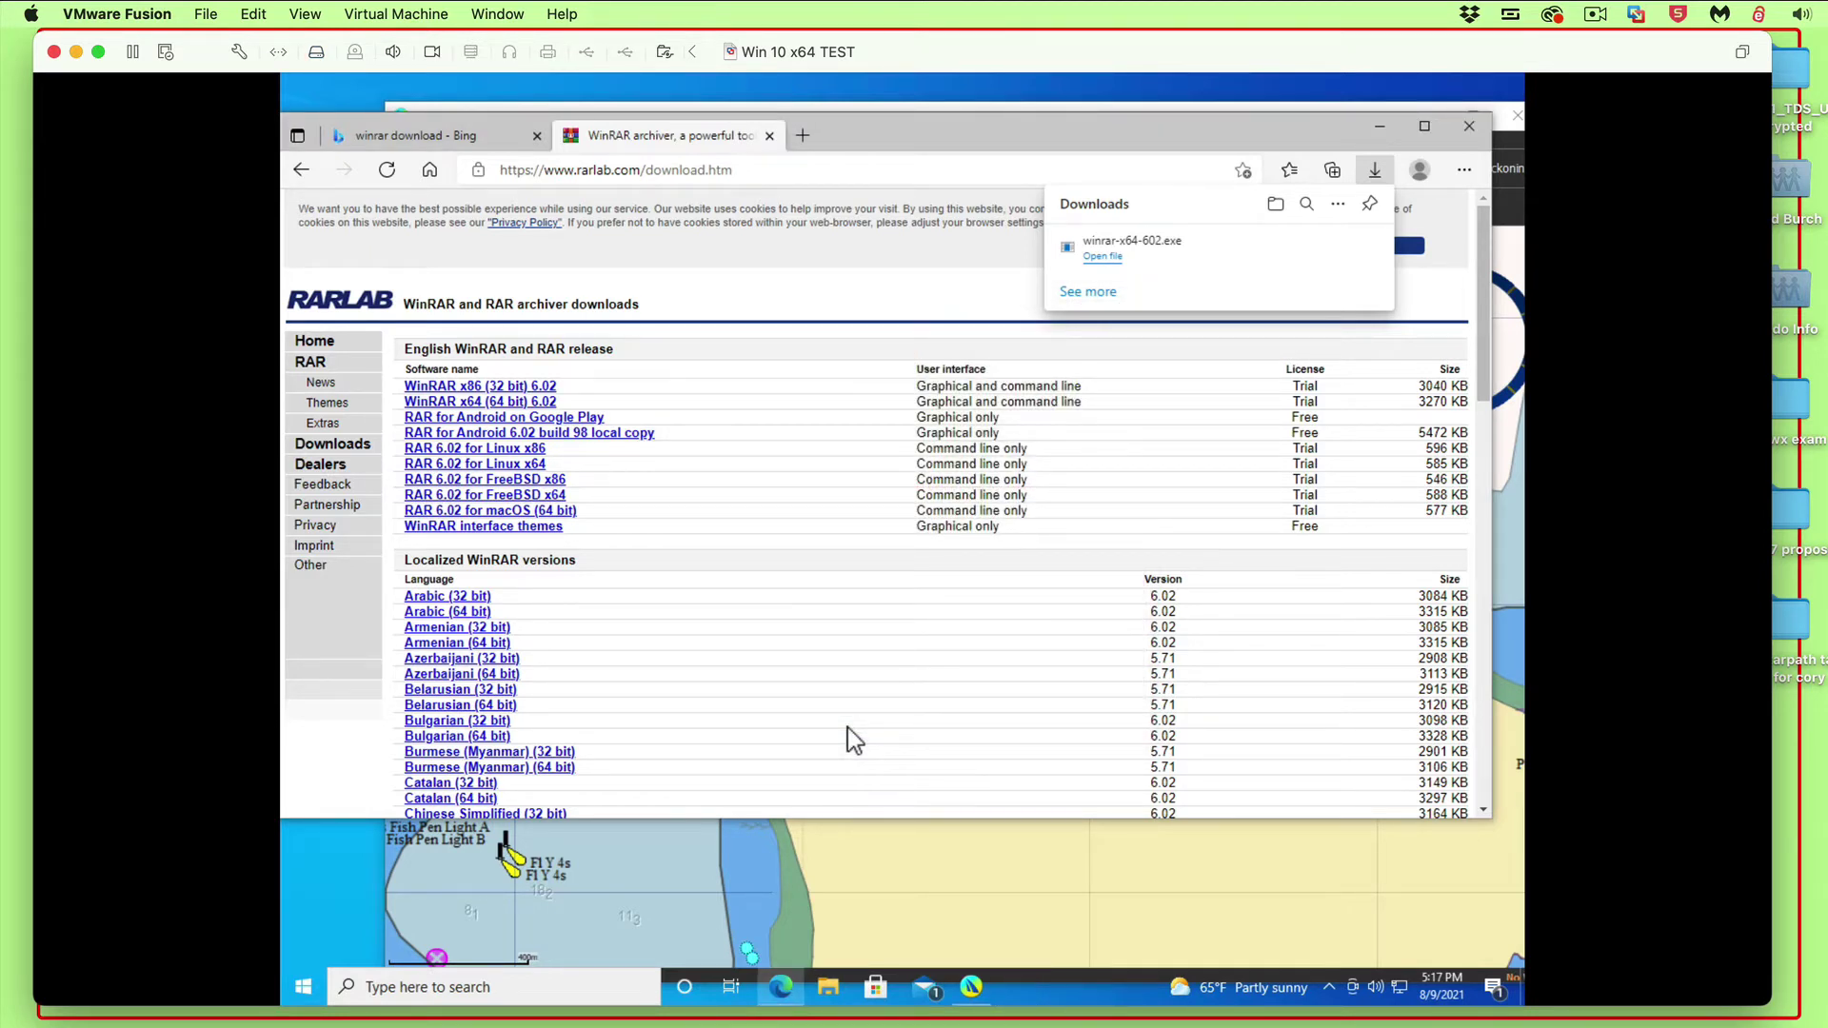
# - Search Bing for 'flaterco xtide' and open the FlaterCo XTide page
pyautogui.moveTo(843, 128); pyautogui.dragTo(876, 173)
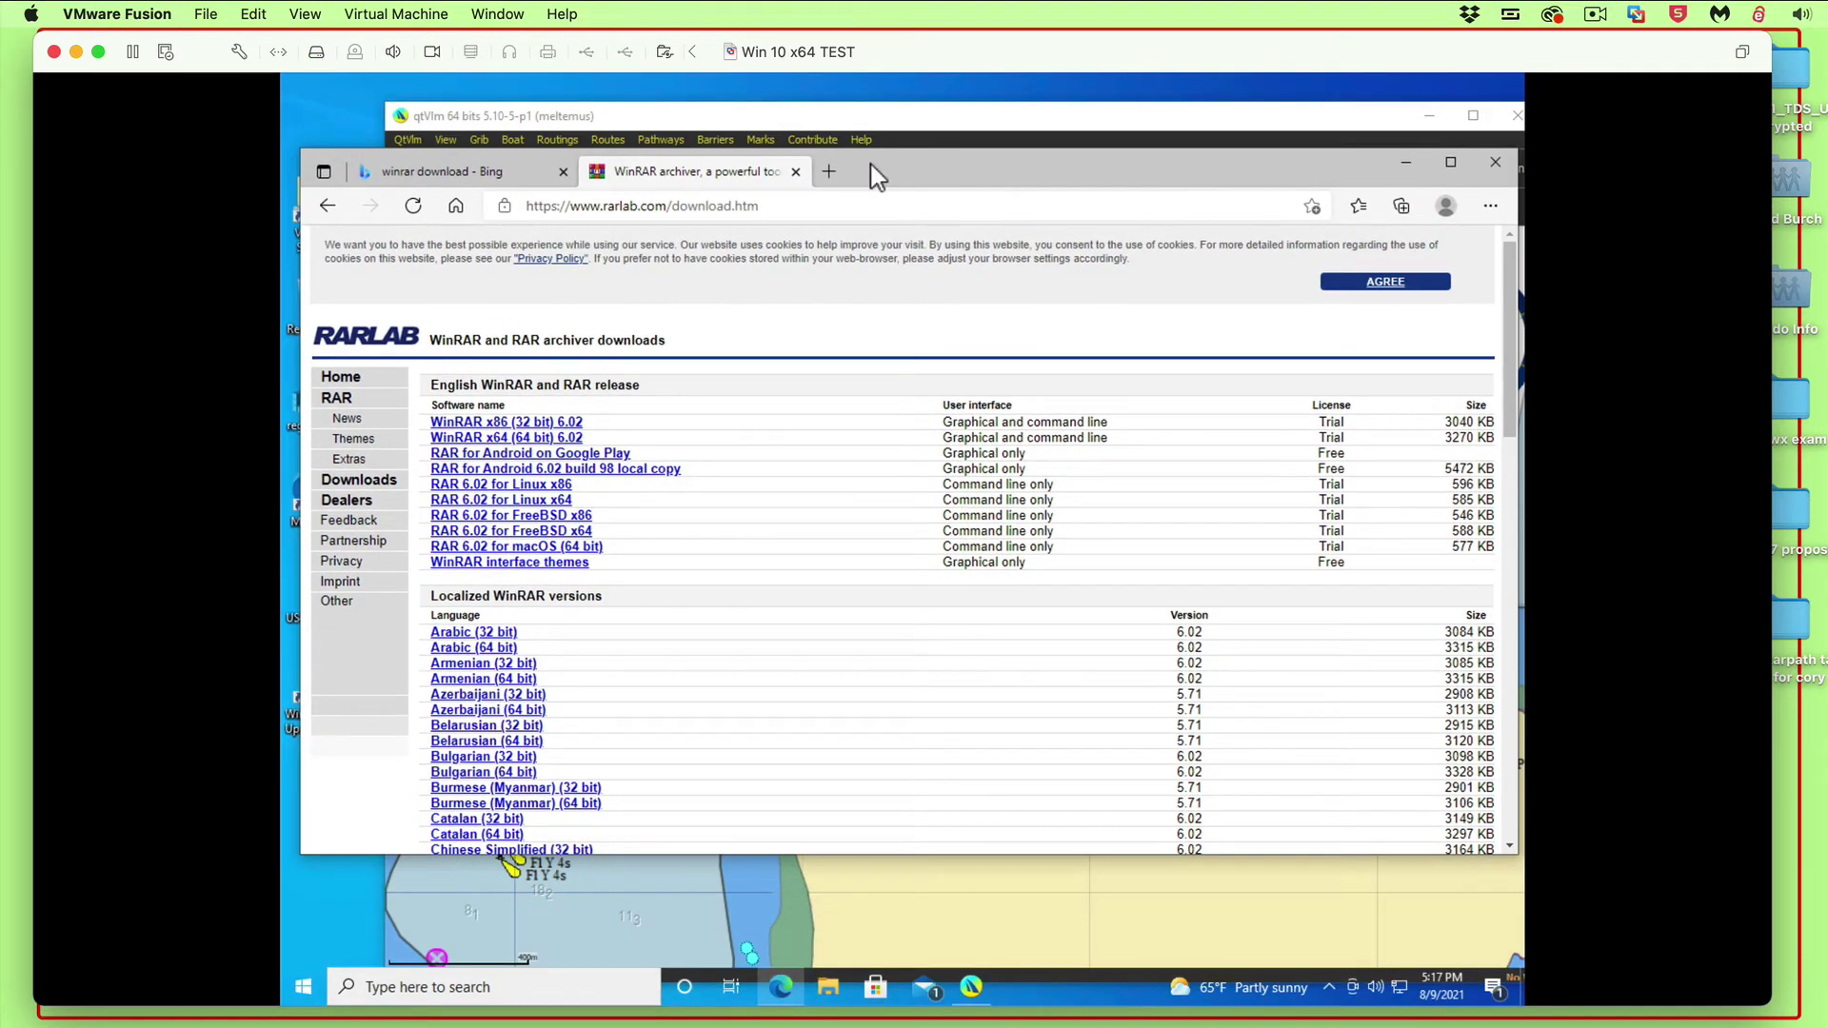
pyautogui.click(814, 198)
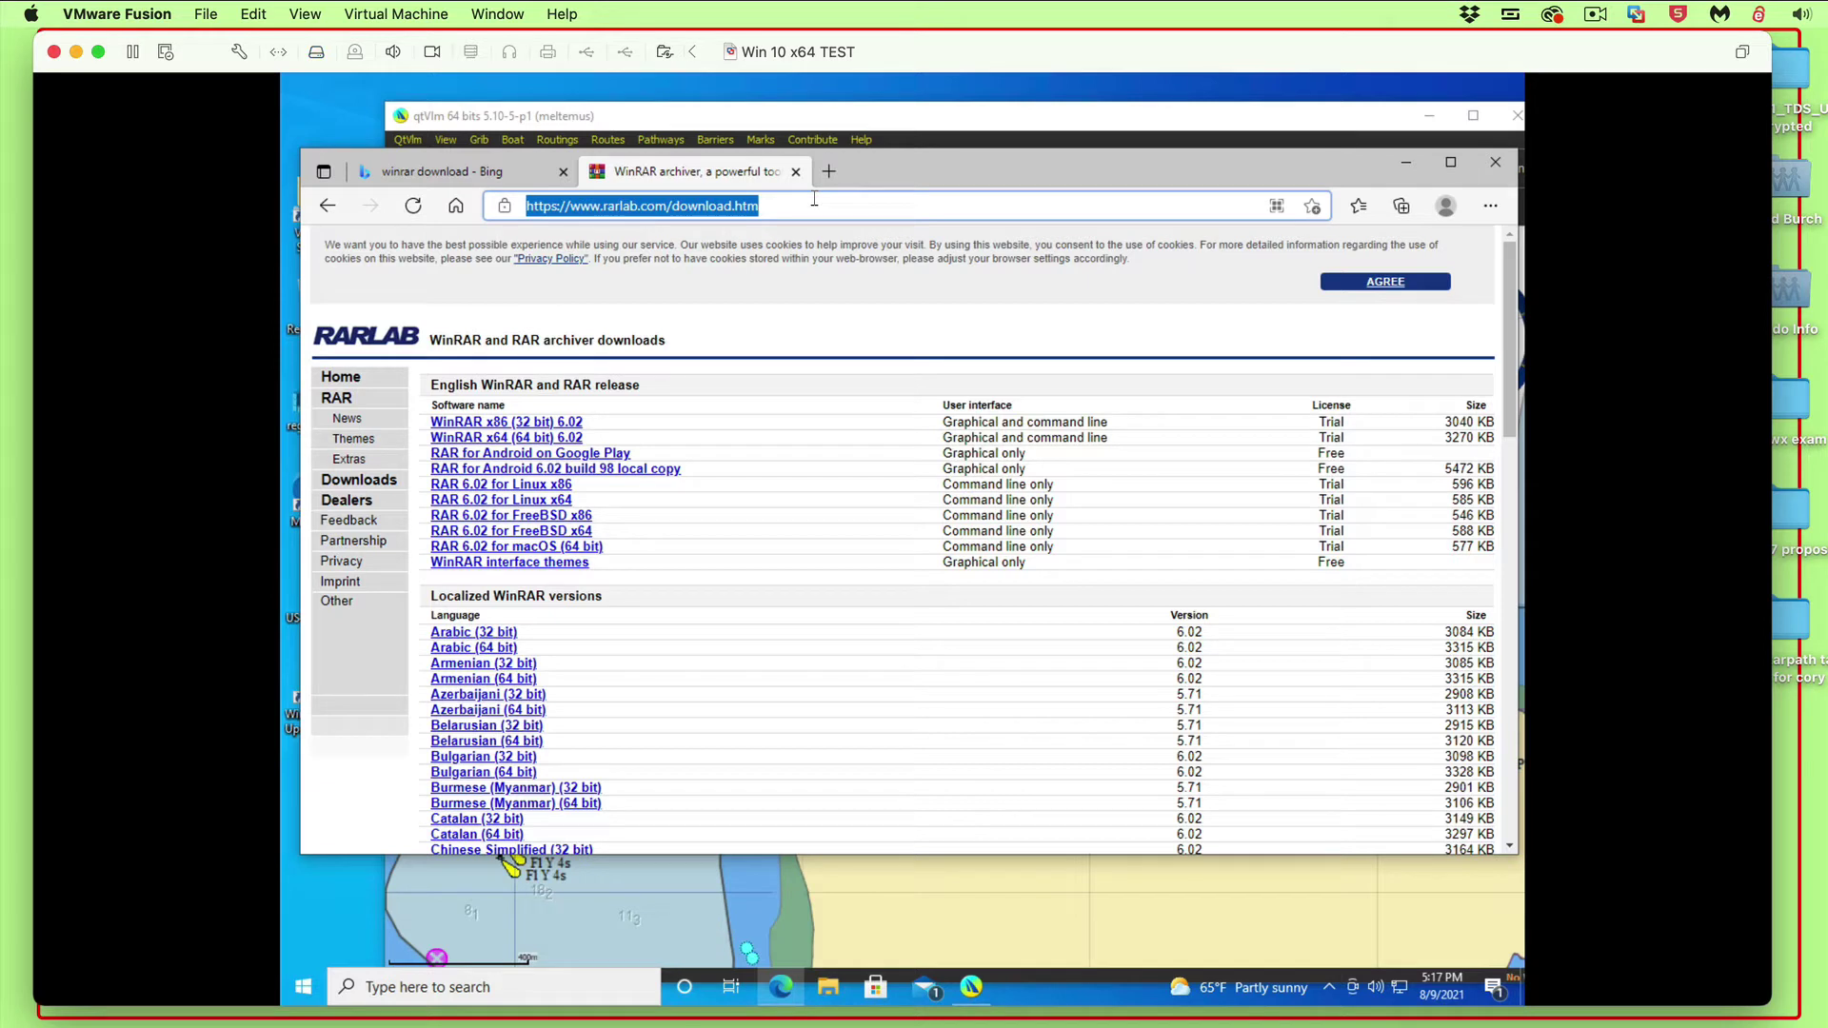
pyautogui.write('fl')
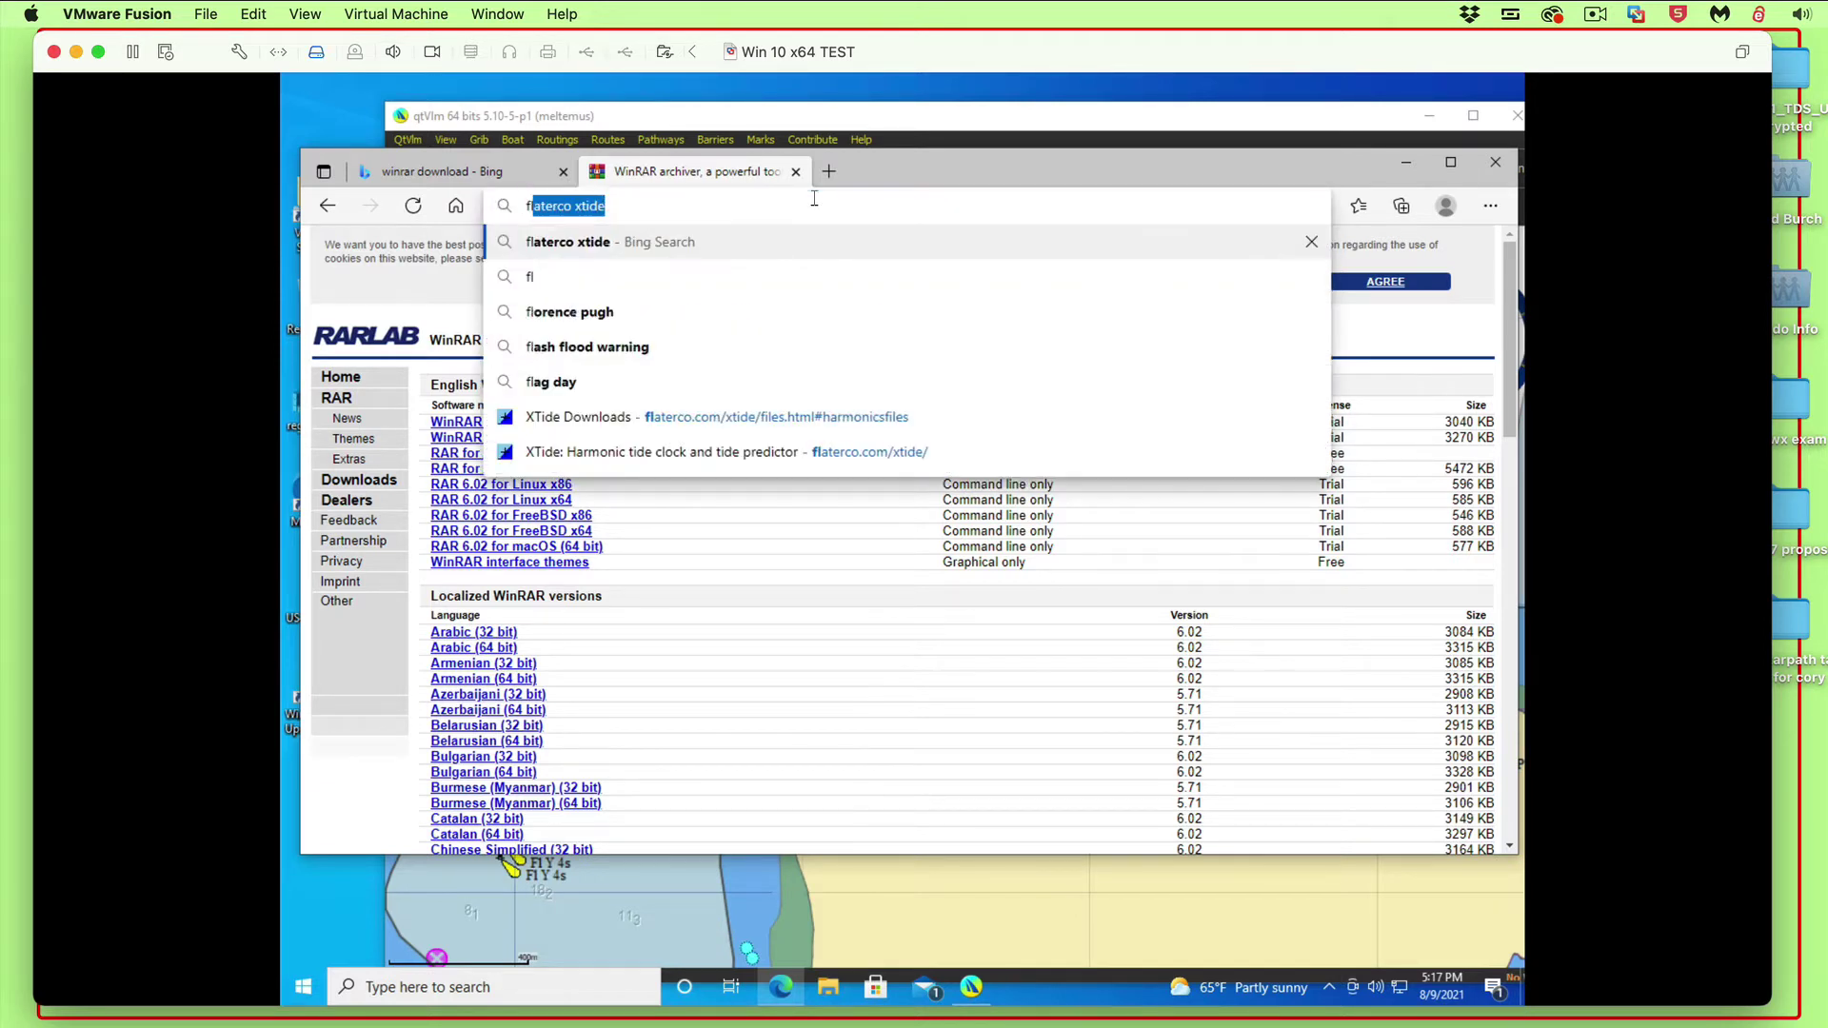
pyautogui.write('aterco')
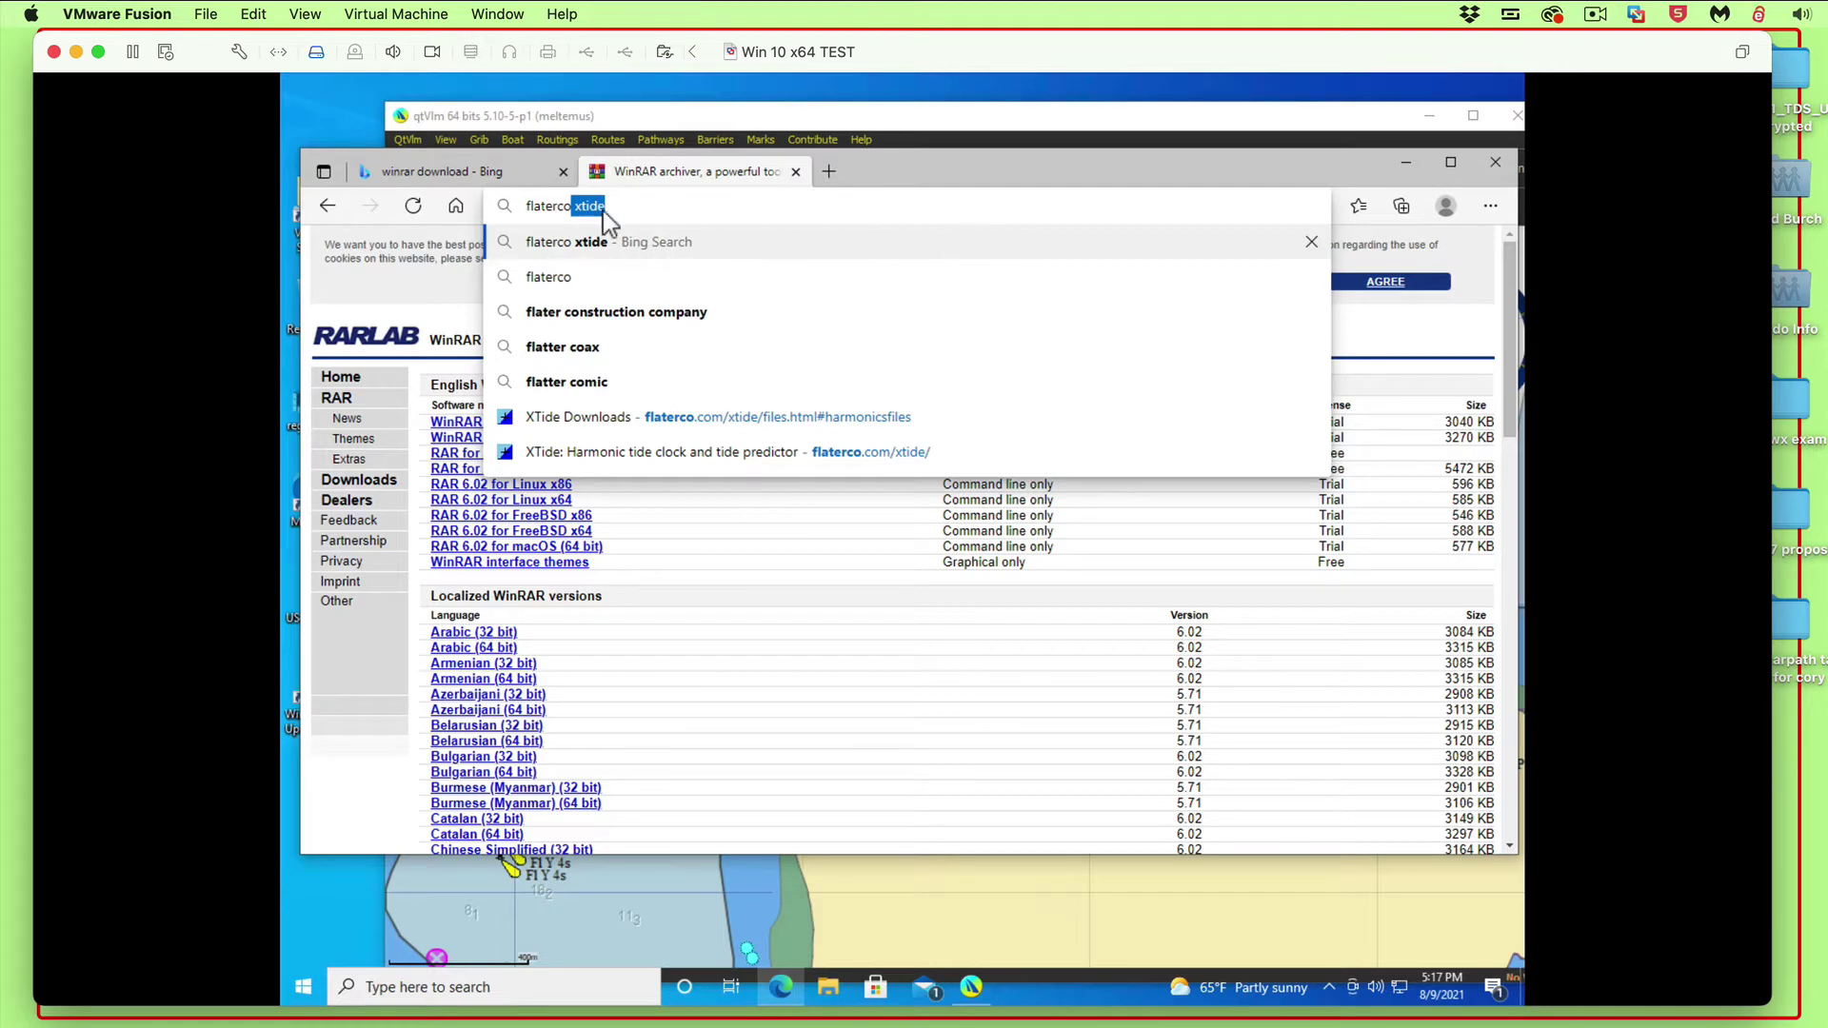
pyautogui.click(596, 249)
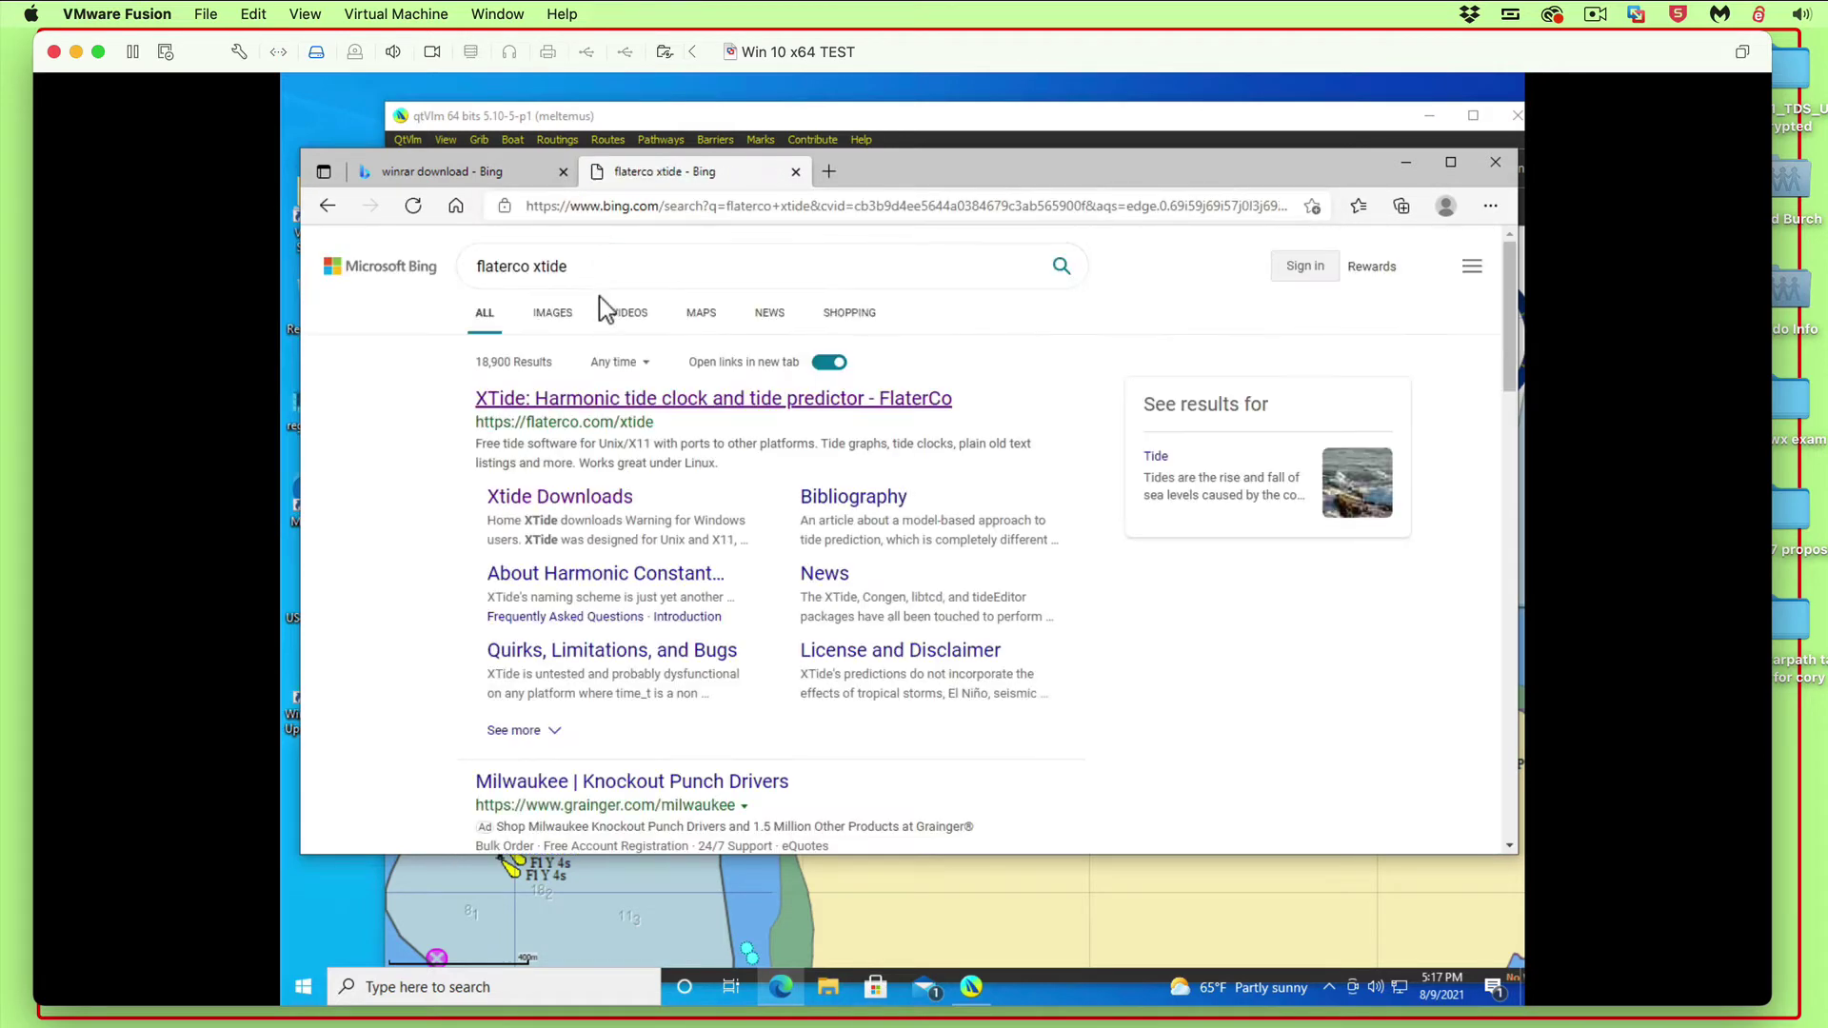
pyautogui.click(550, 404)
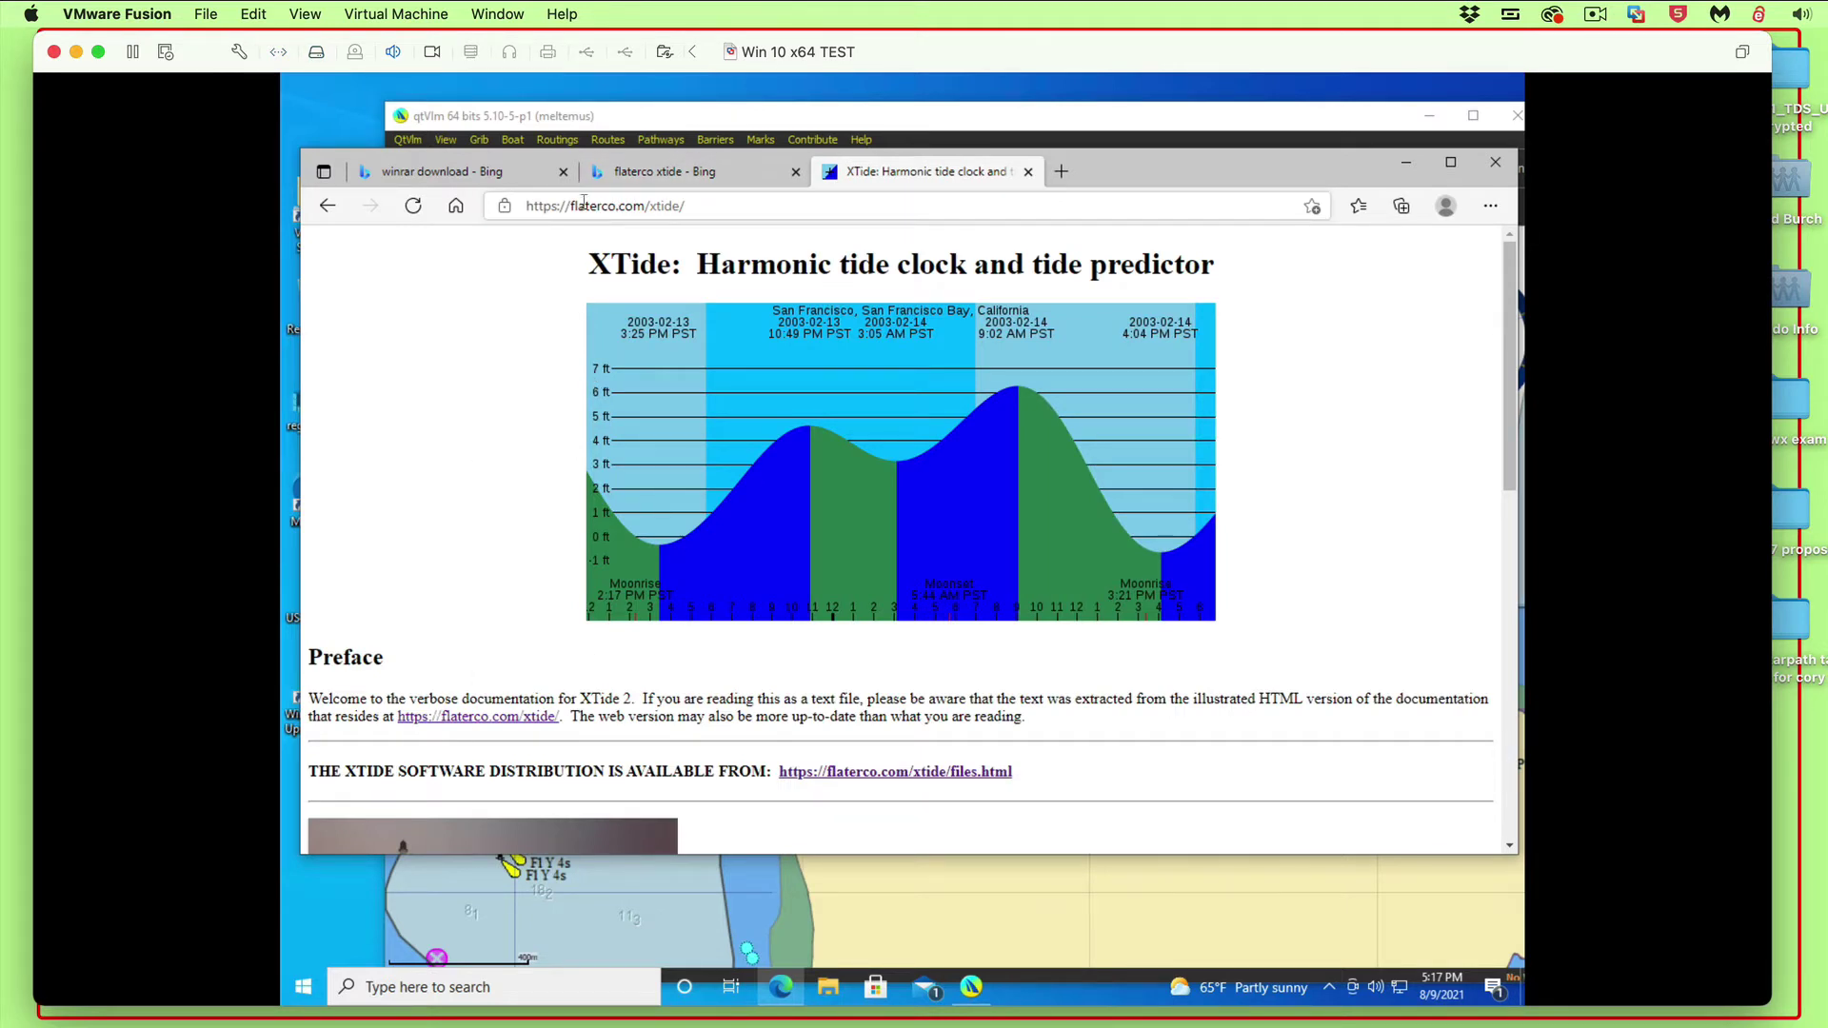
pyautogui.scroll(-1, 523, 606)
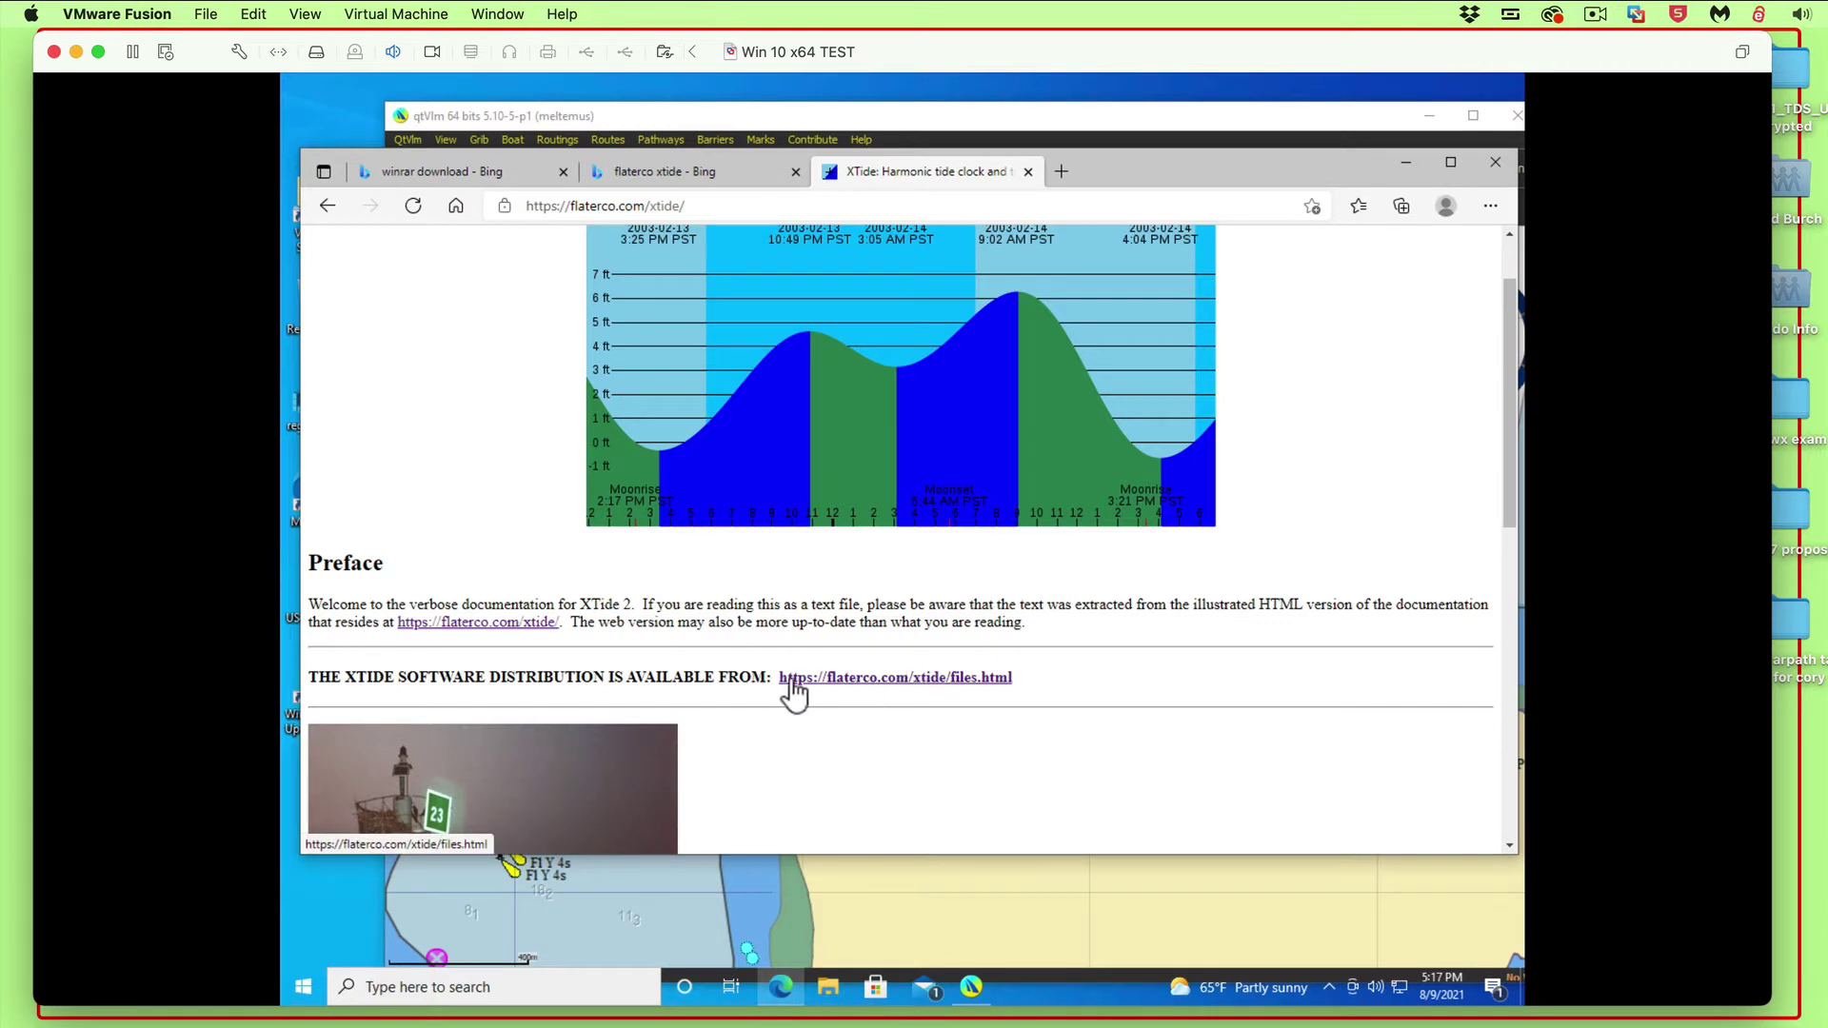
# - Download harmonics-dwf-20210110-free.tar.xz from the Harmonics files section of XTide's Downloads page
pyautogui.click(876, 678)
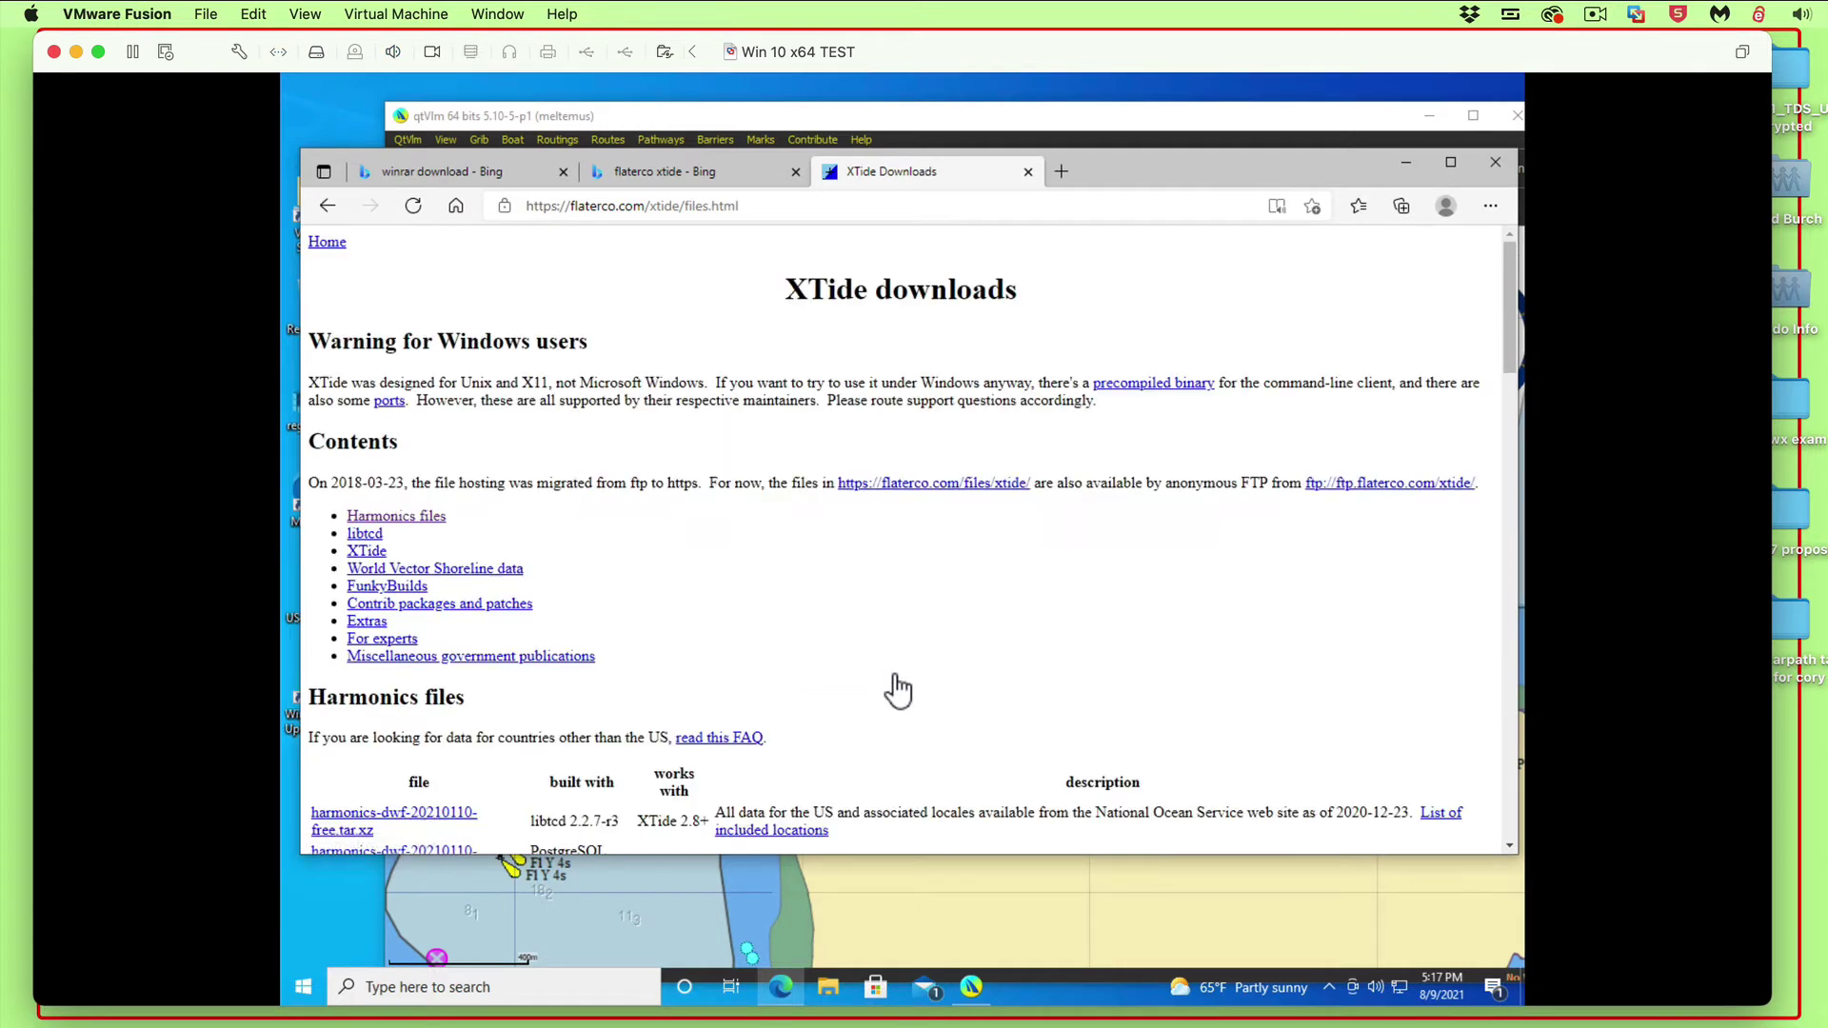
pyautogui.click(441, 512)
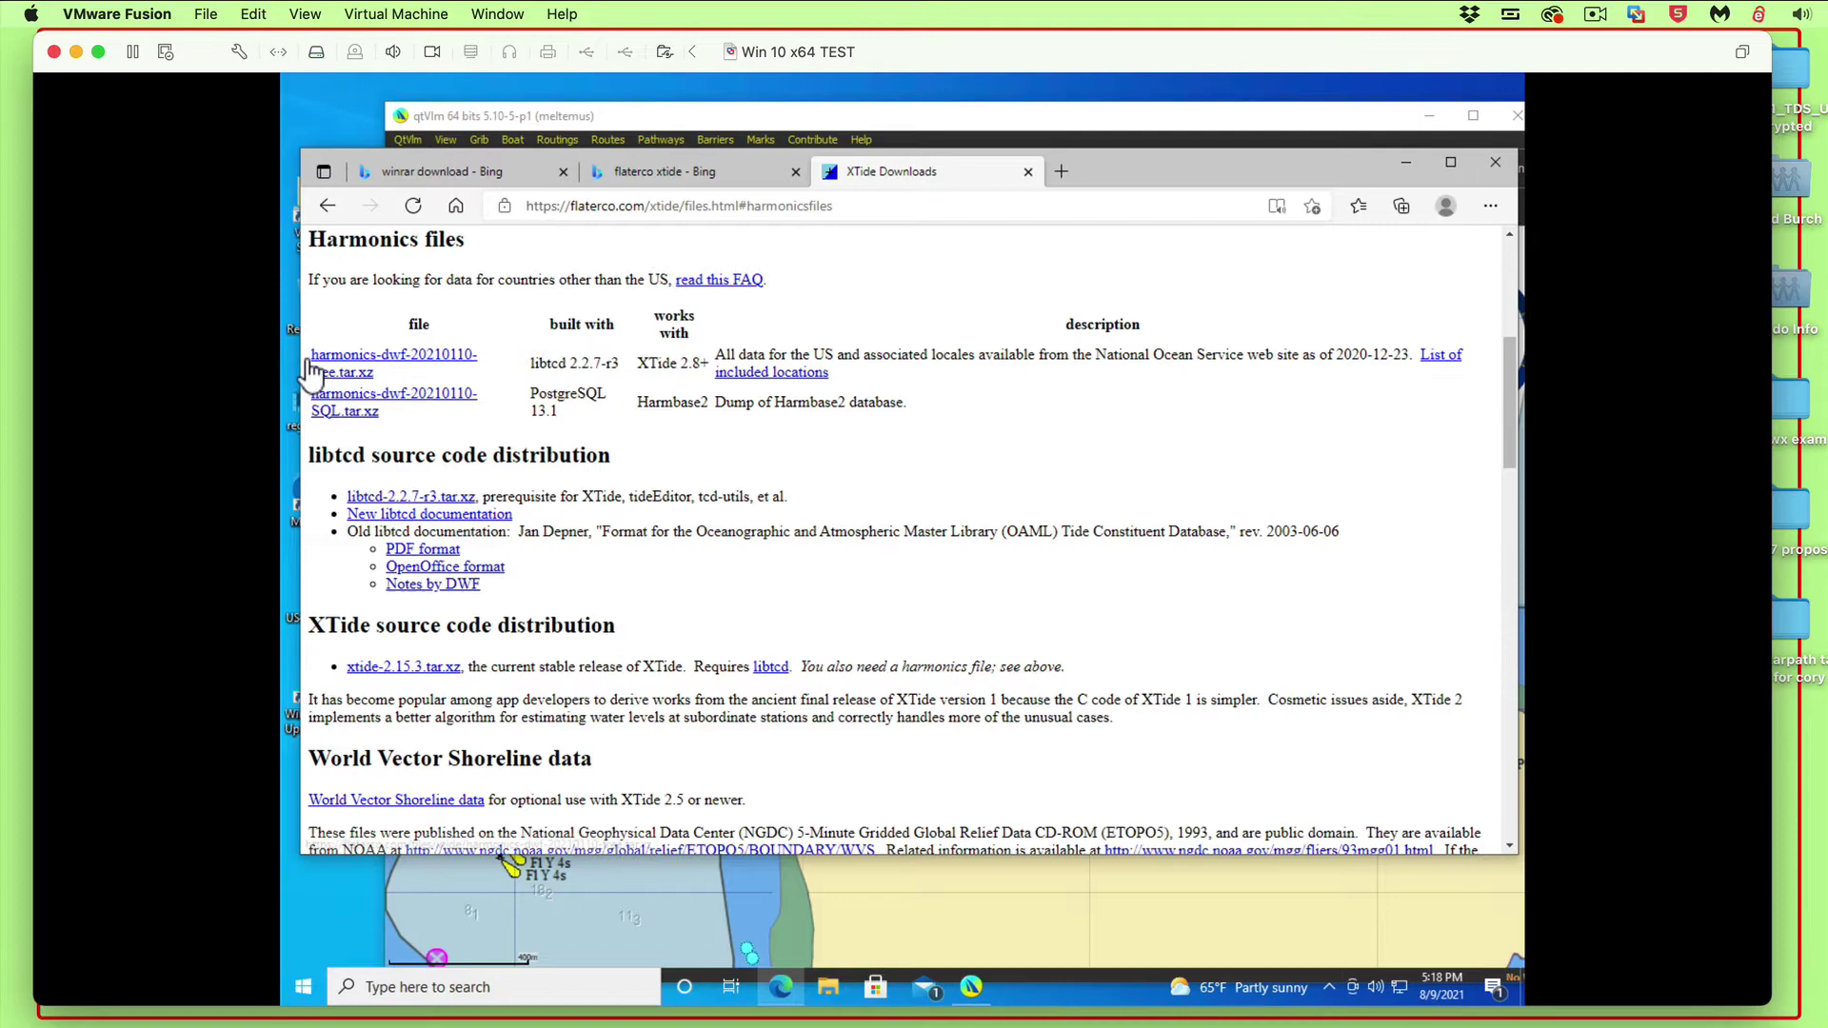
pyautogui.scroll(-5, 978, 602)
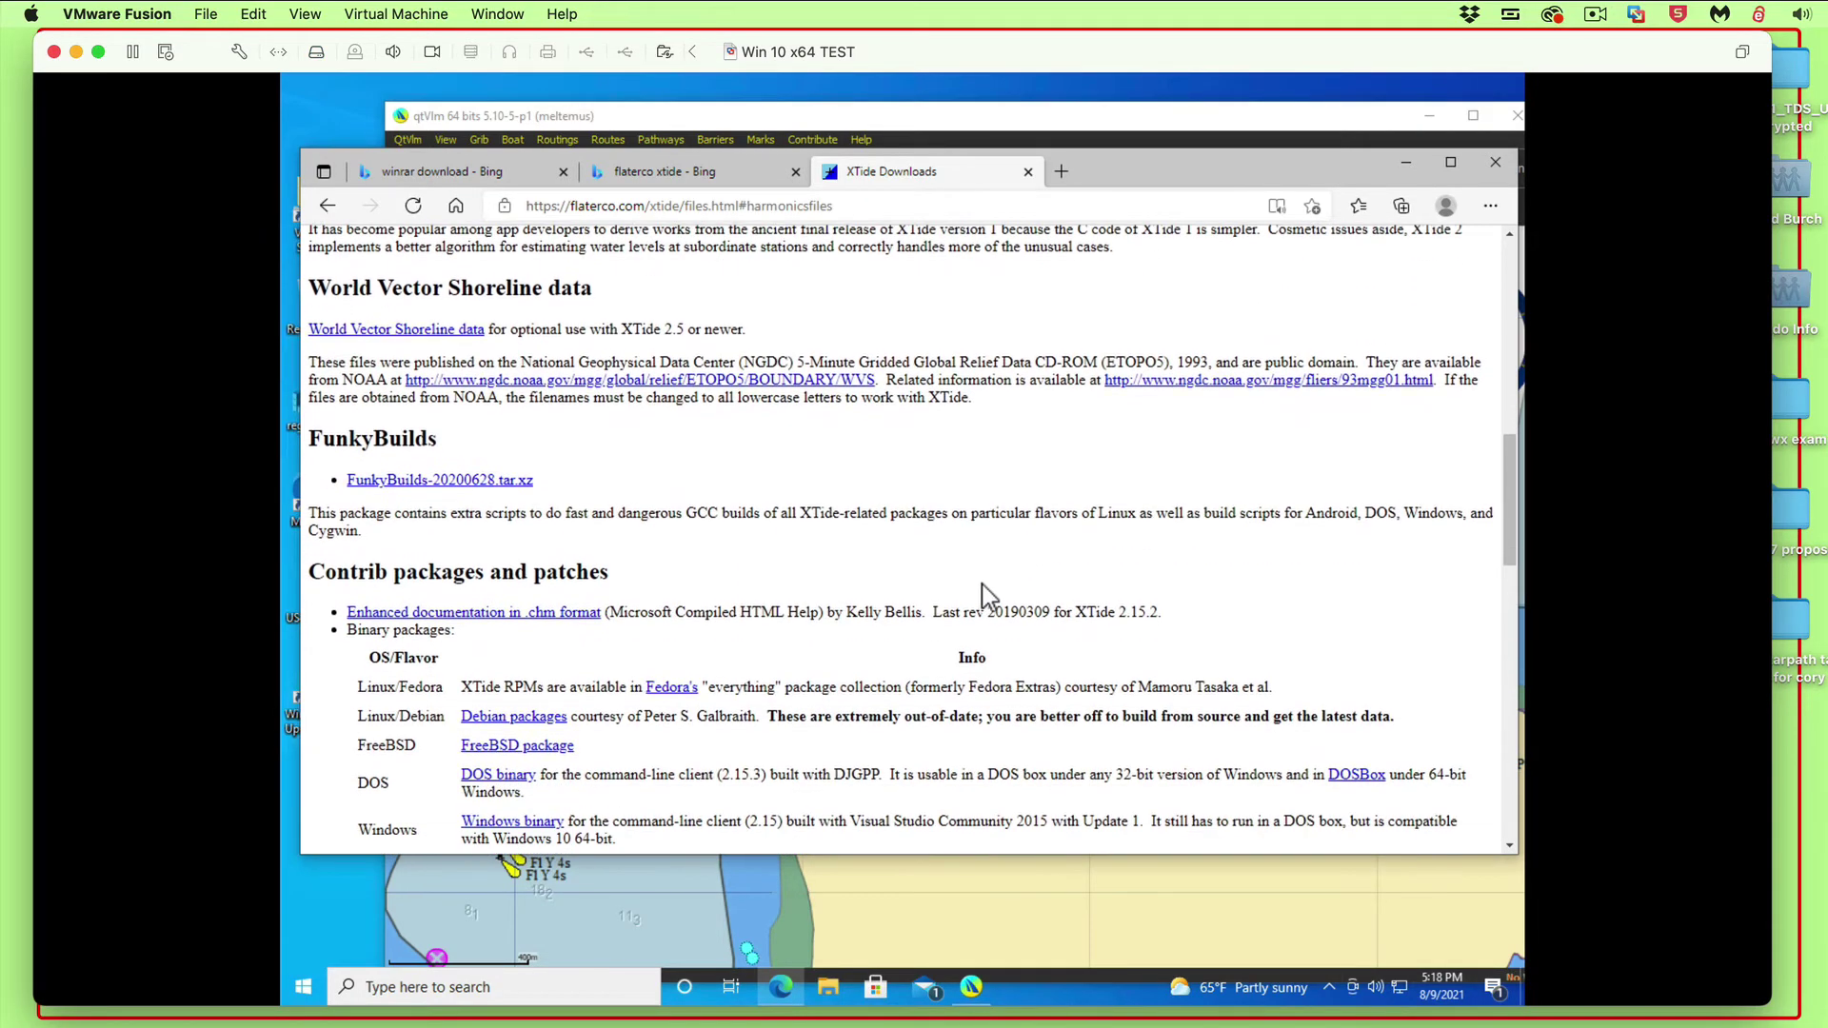
pyautogui.scroll(10, 981, 584)
pyautogui.scroll(-4, 785, 597)
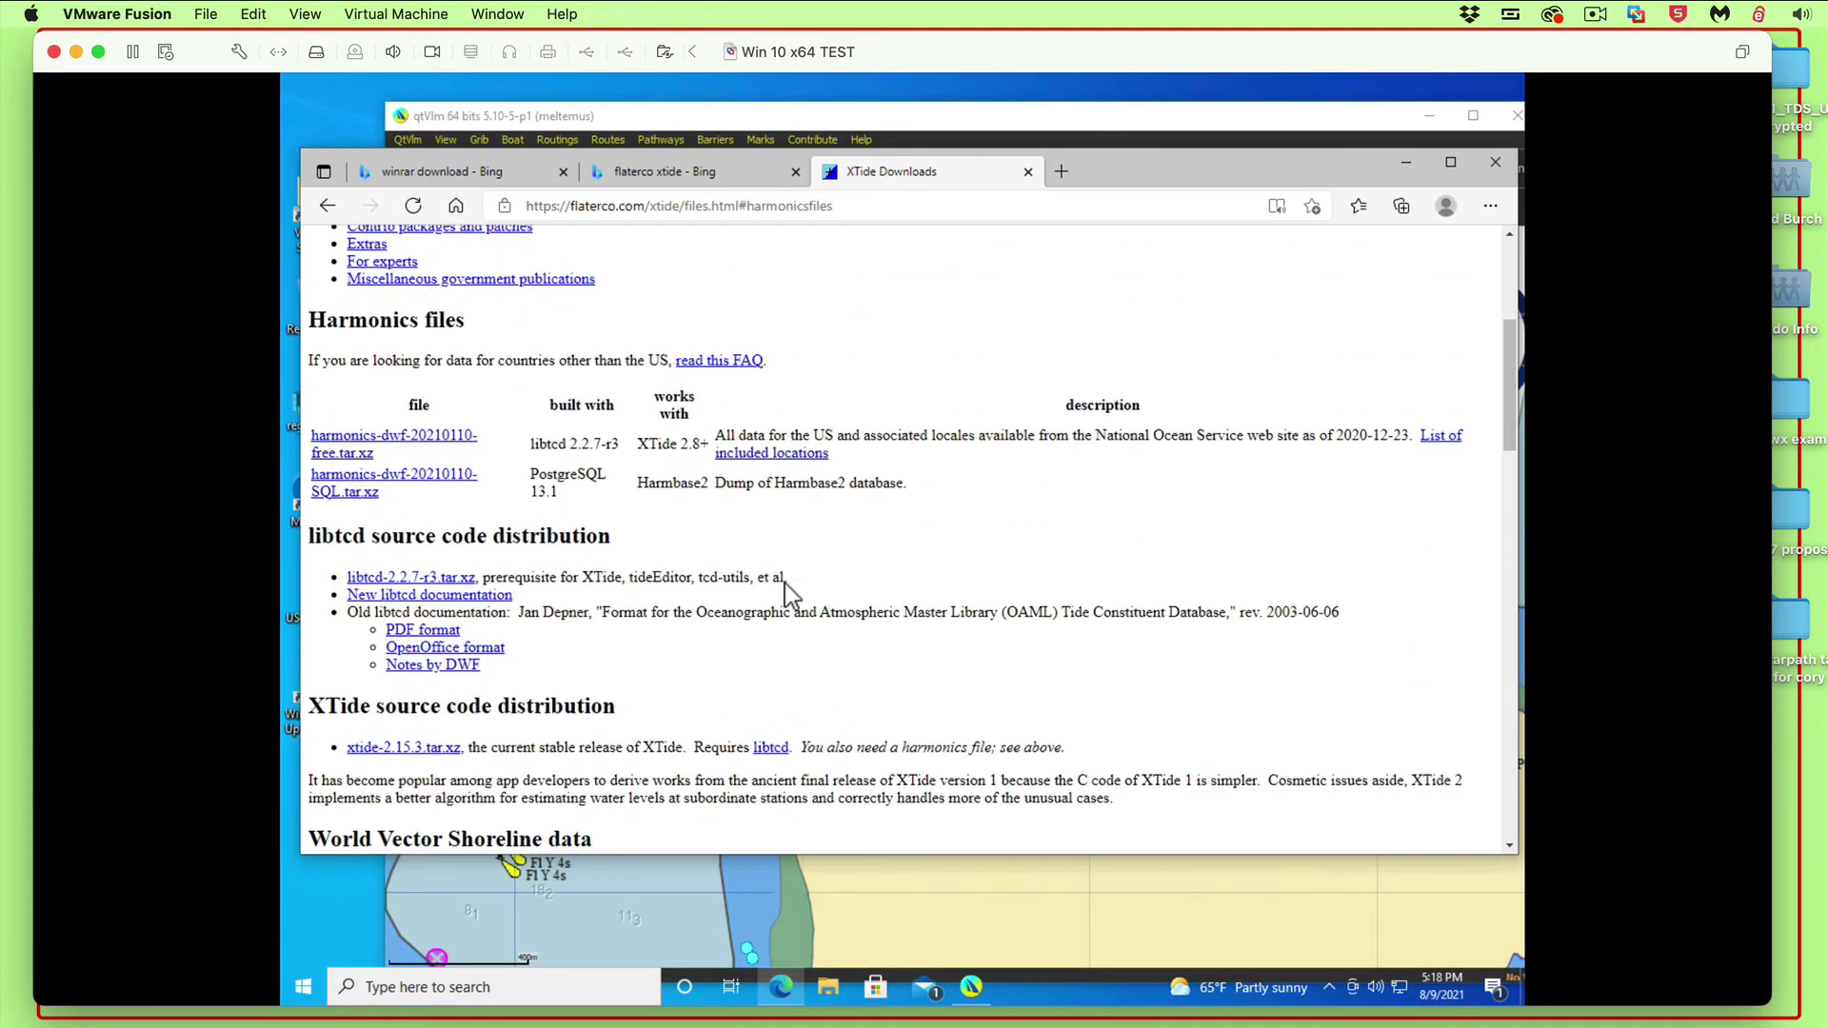
pyautogui.click(353, 443)
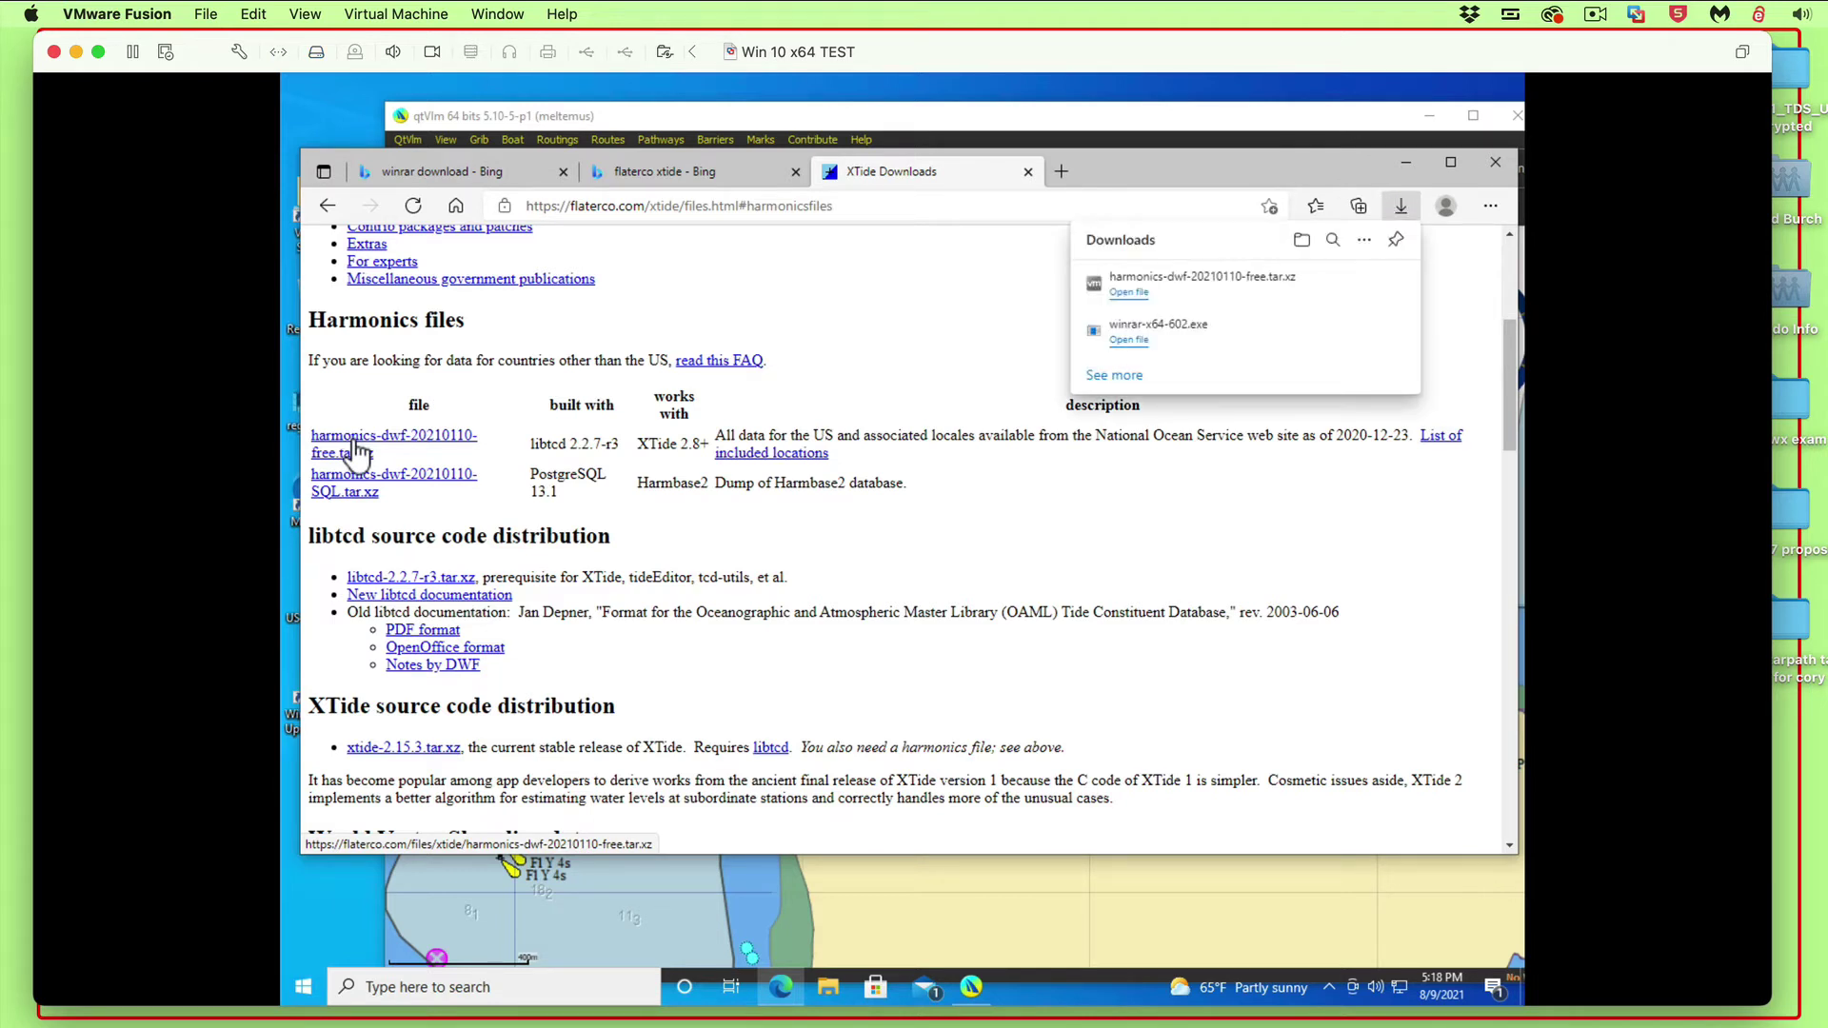
# - Extract the harmonics archive in Downloads with WinRAR's Extract Here and check the new harmonics-dwf-20210110 folder
pyautogui.click(1298, 240)
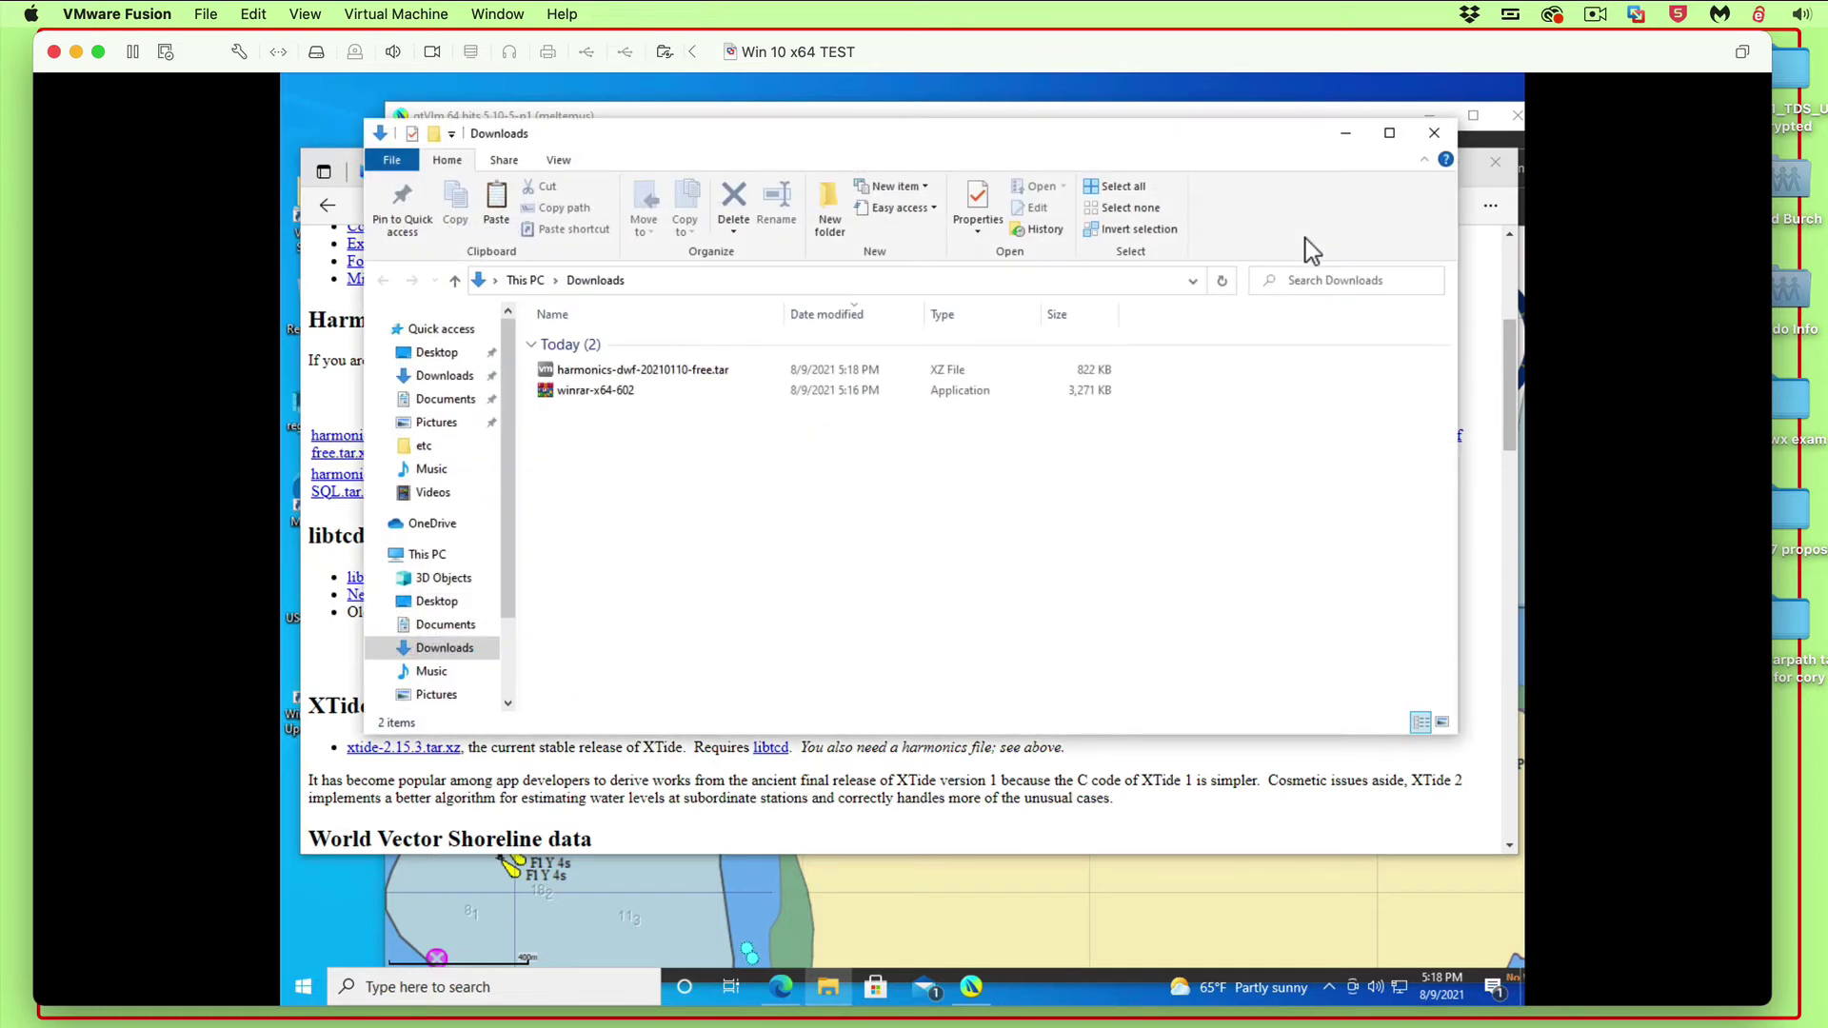
pyautogui.click(623, 372)
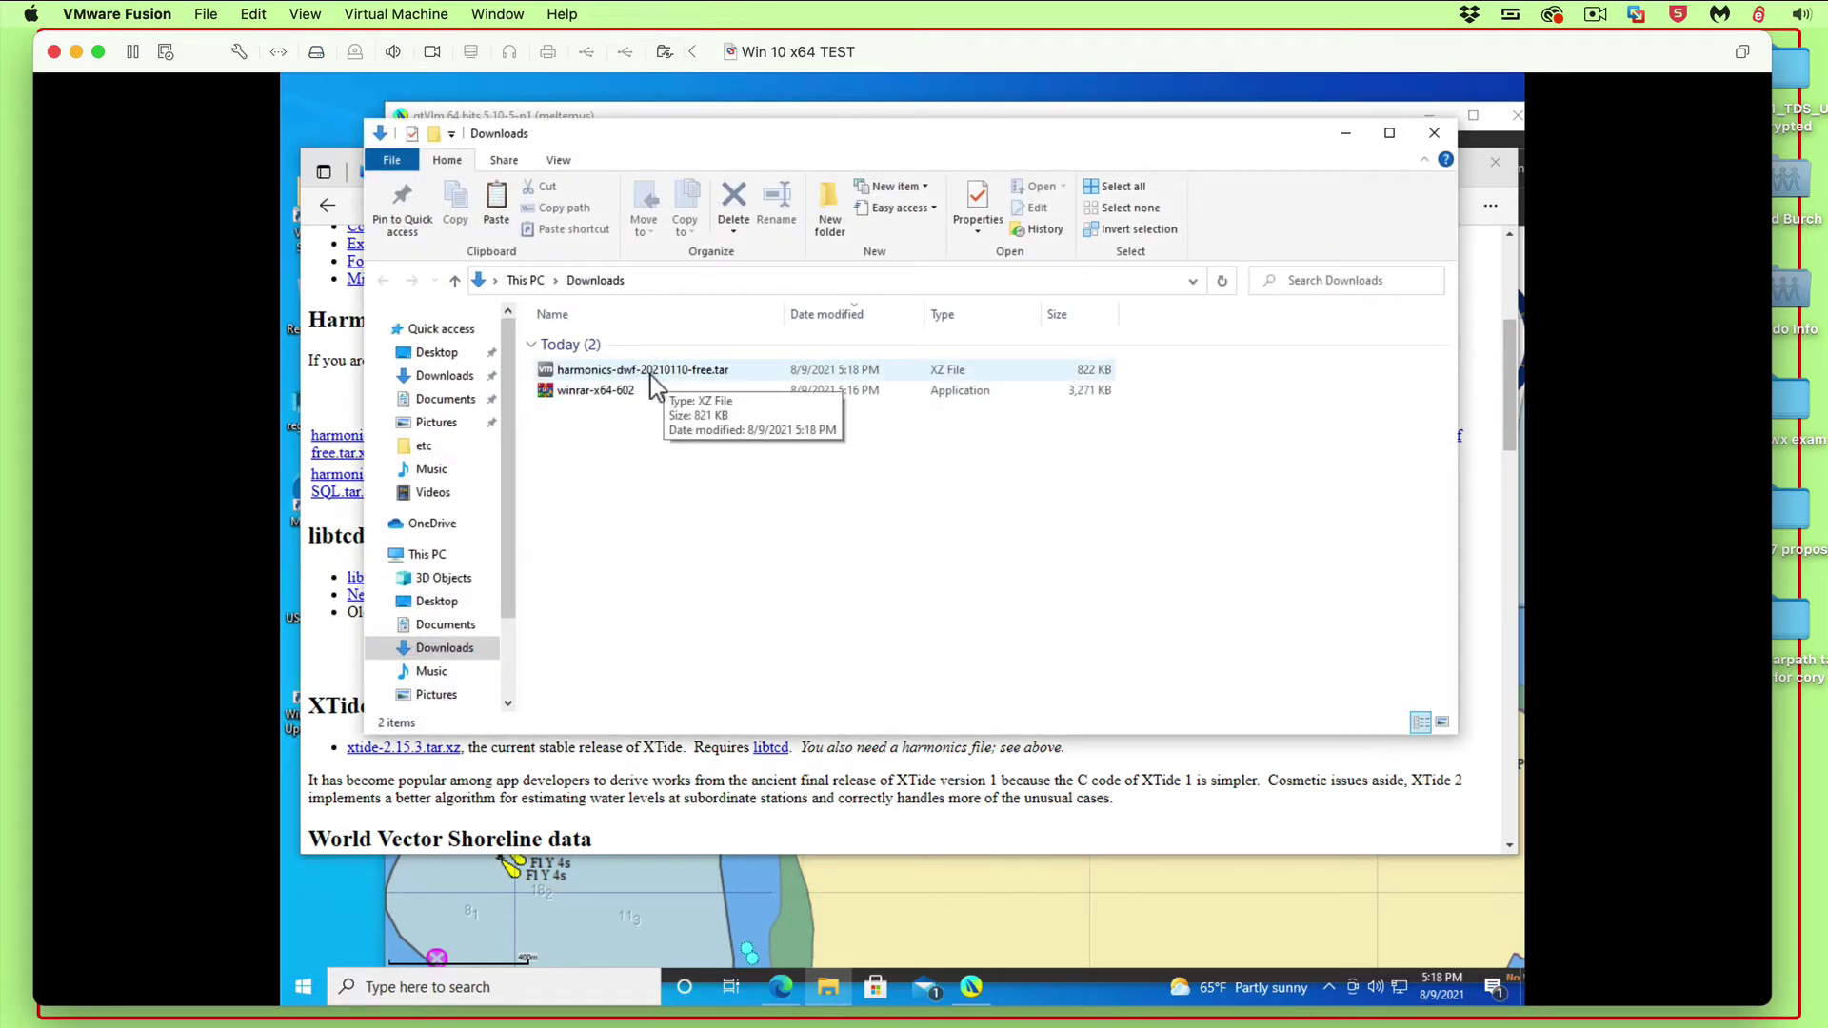
pyautogui.rightClick(656, 384)
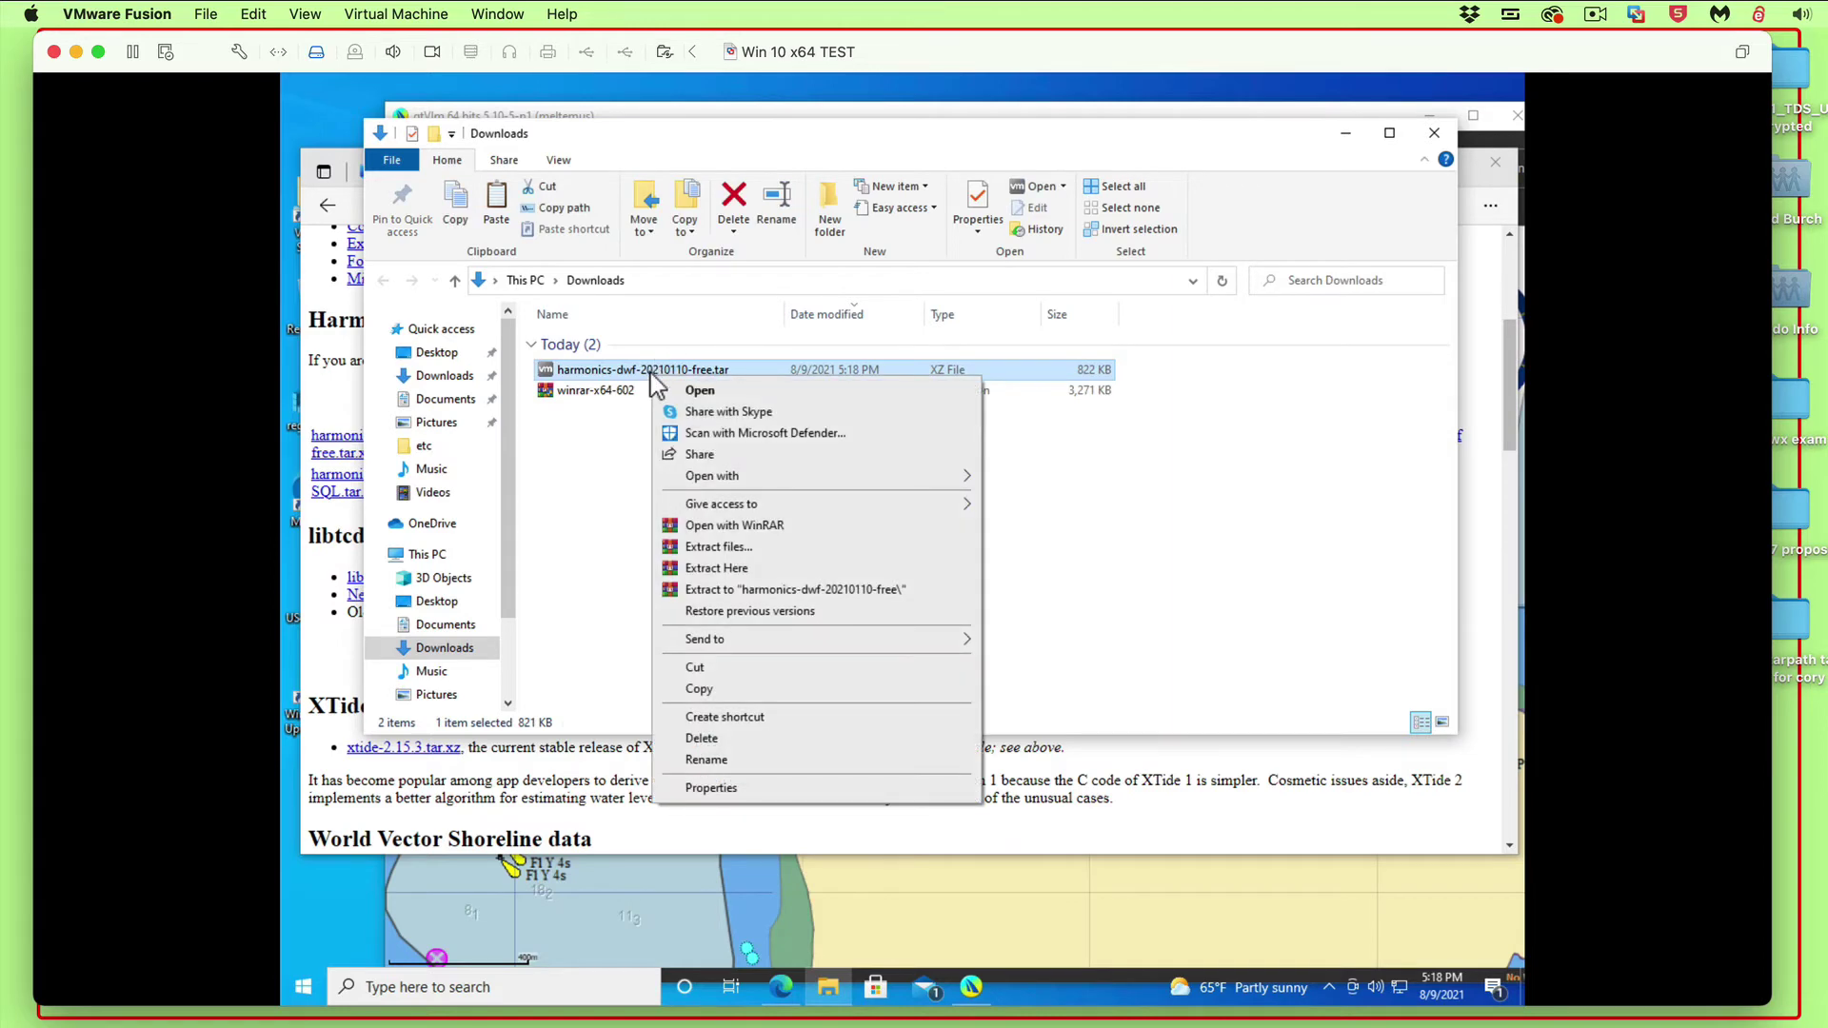
pyautogui.click(721, 568)
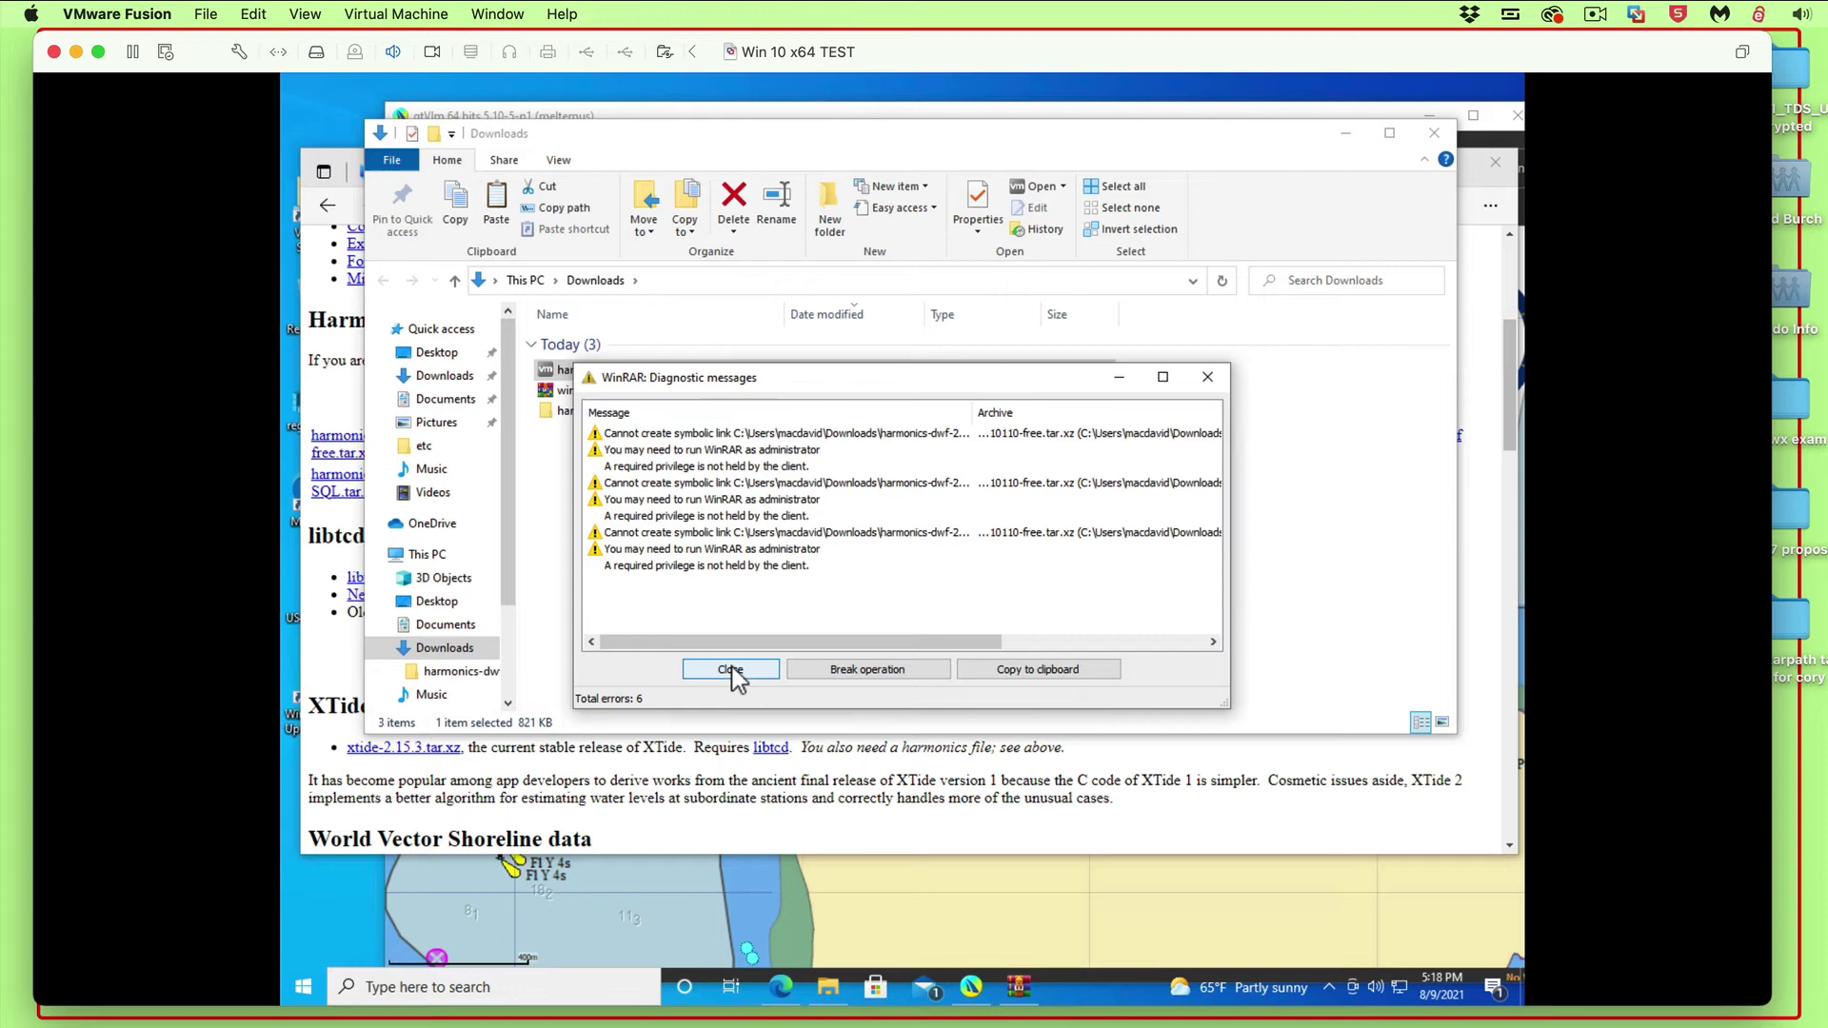
pyautogui.click(731, 672)
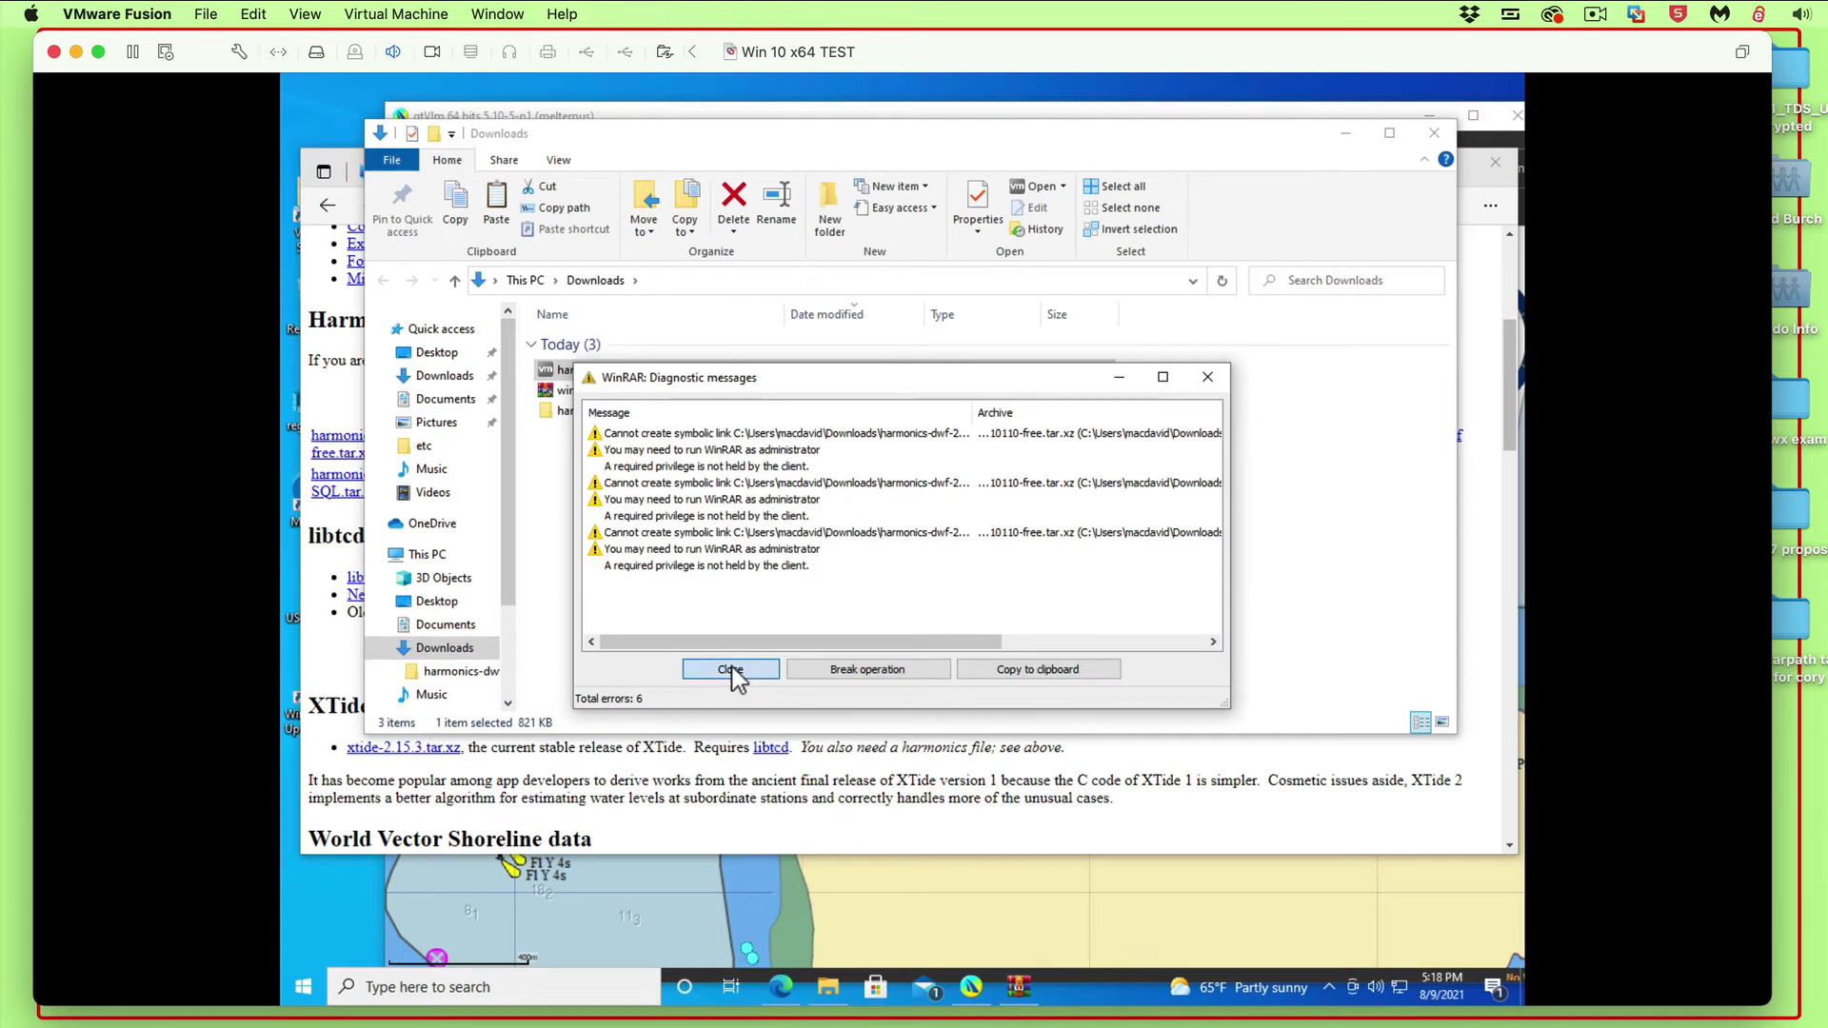
pyautogui.doubleClick(548, 414)
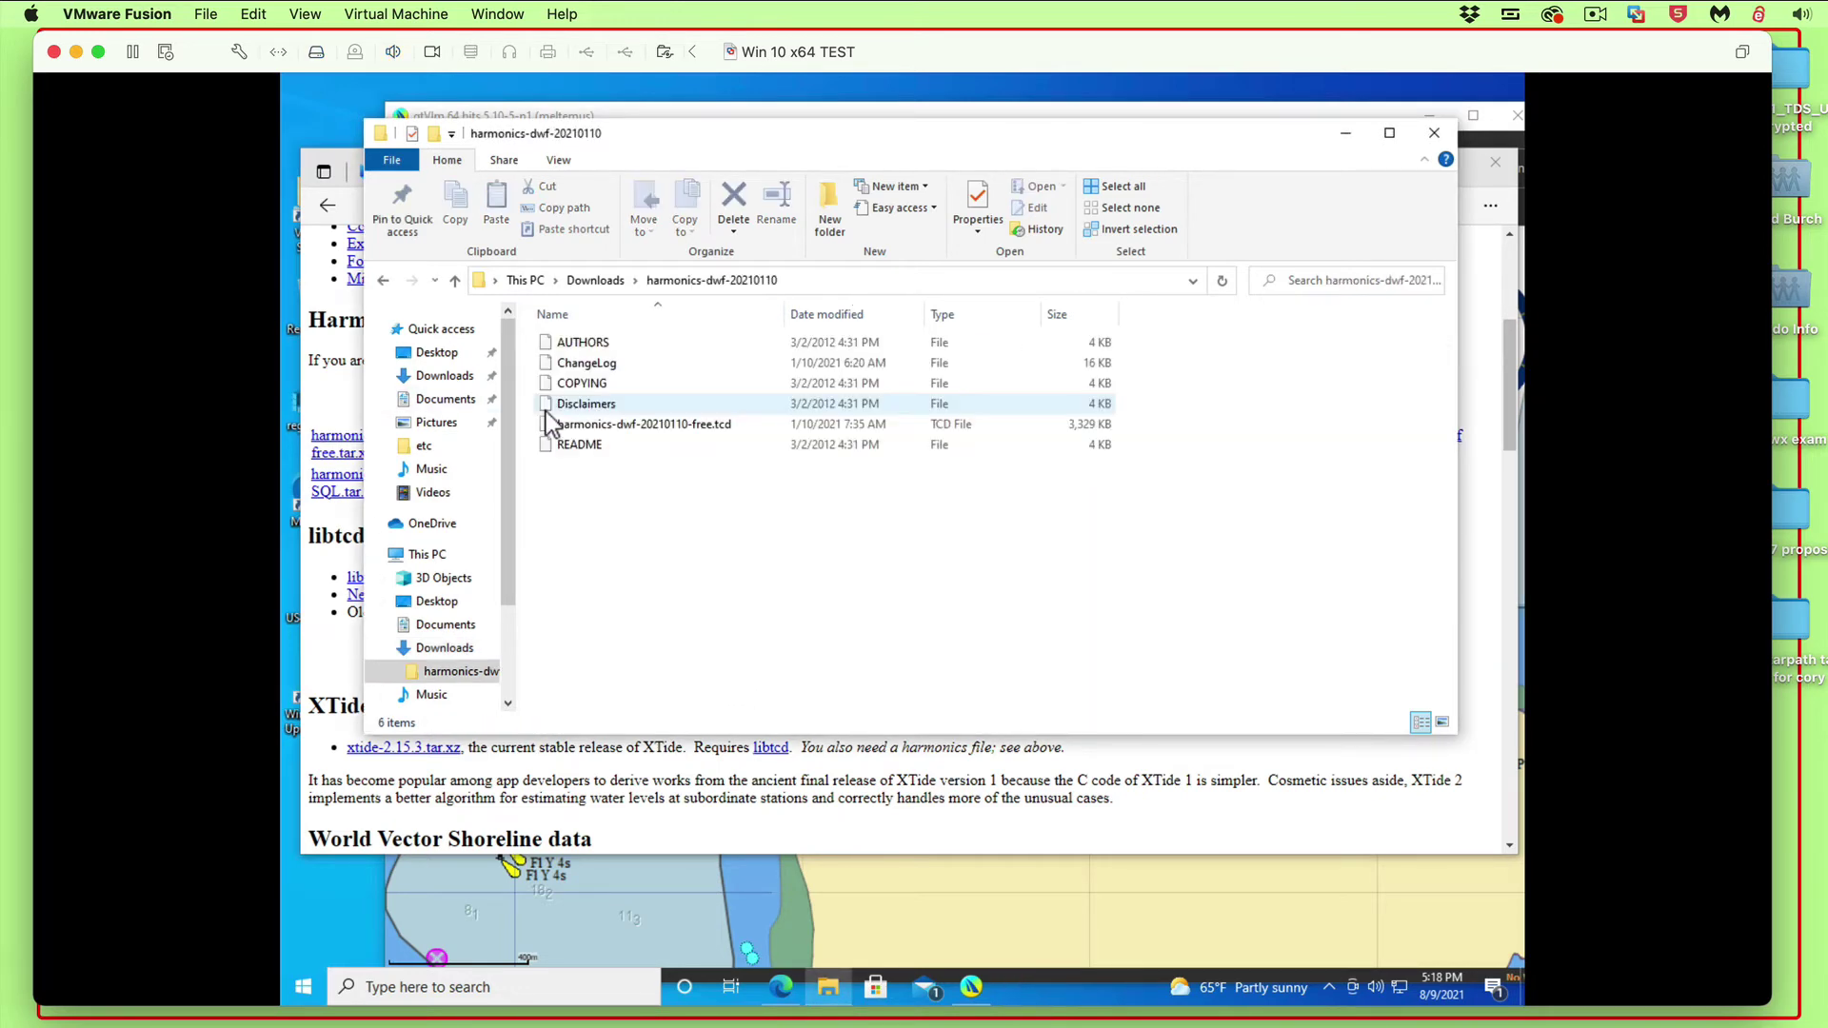
pyautogui.click(455, 280)
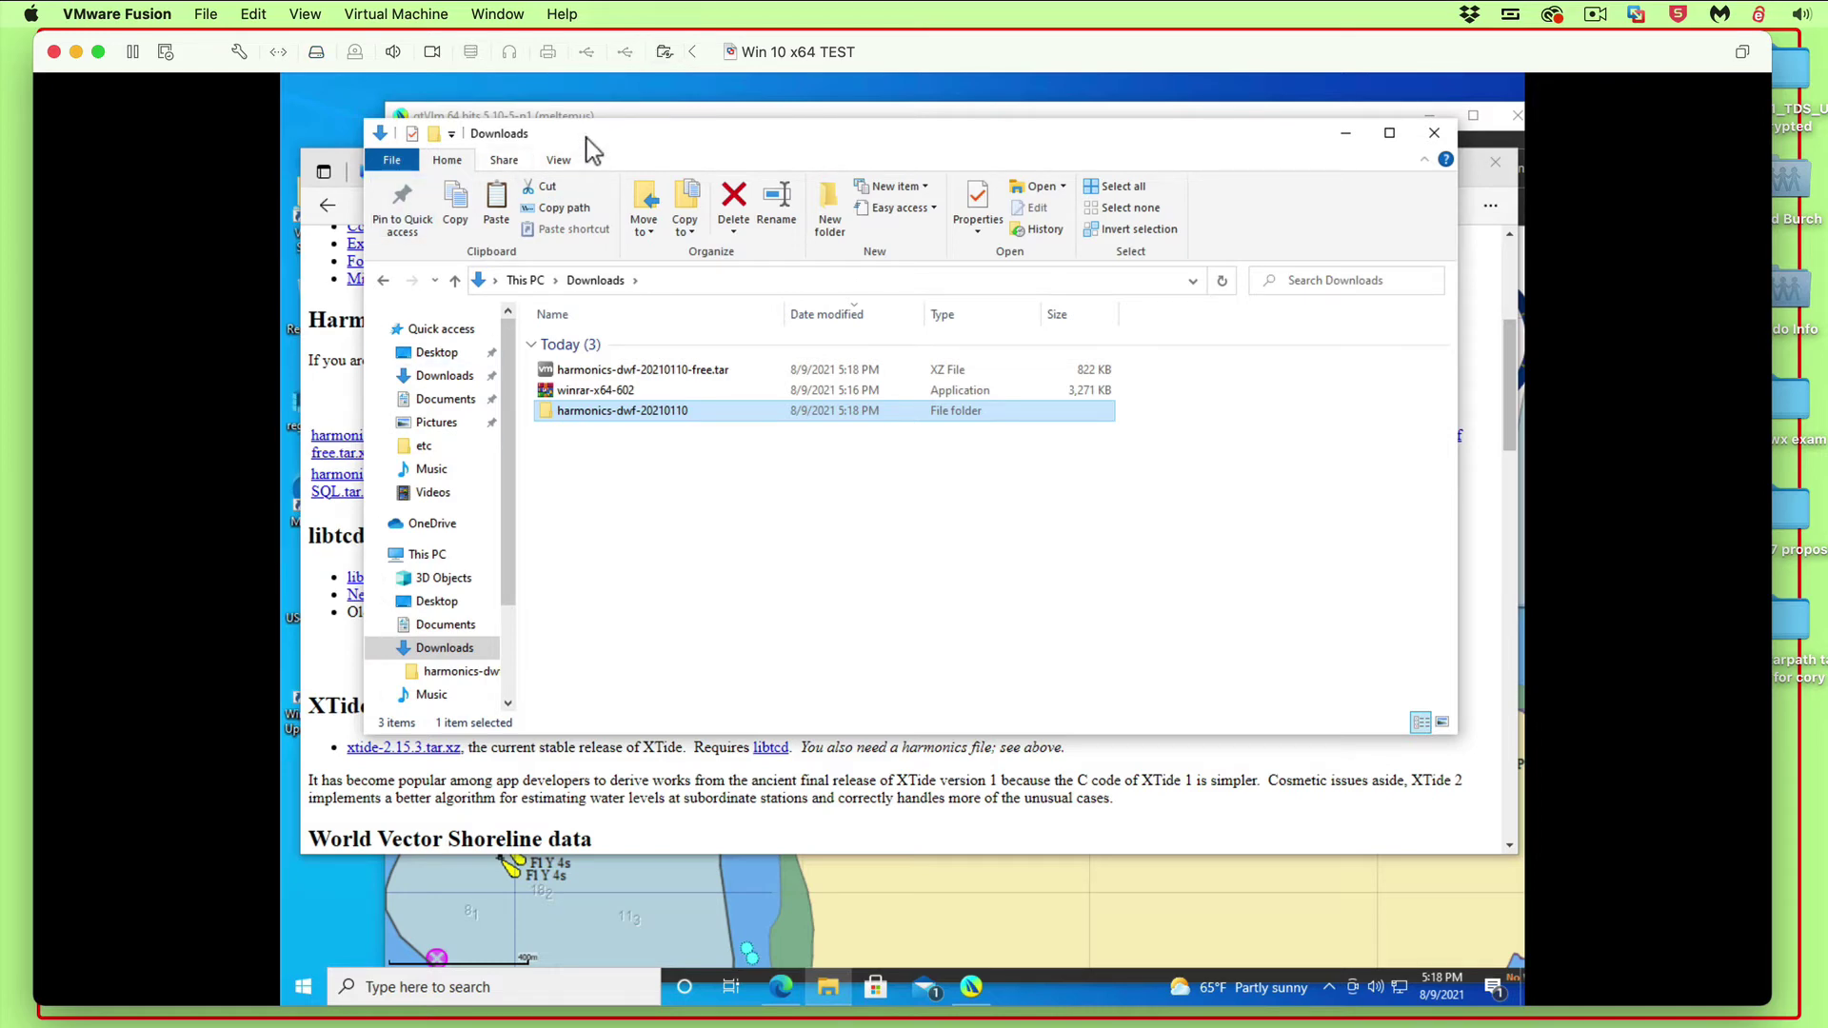
# - Move Explorer to the right, minimize Edge, and bring qtVlm's Agate Passage chart forward
pyautogui.moveTo(586, 139); pyautogui.dragTo(1247, 169)
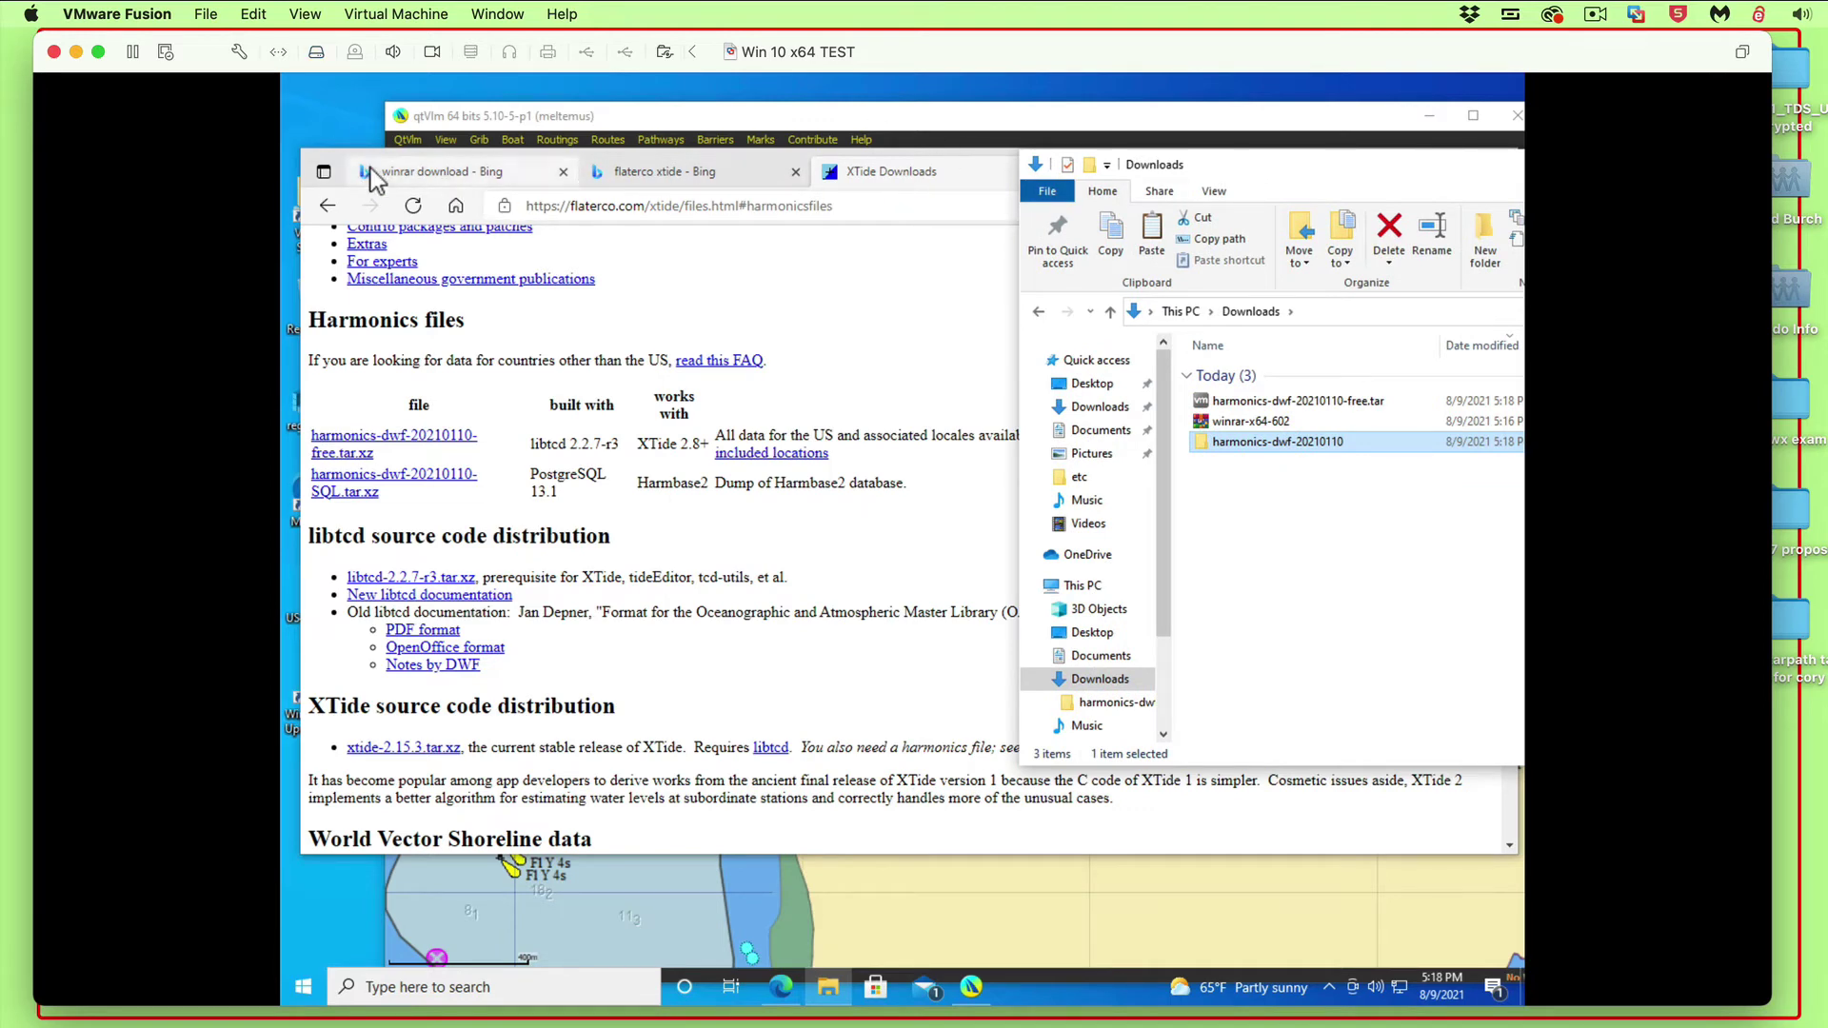
pyautogui.click(409, 295)
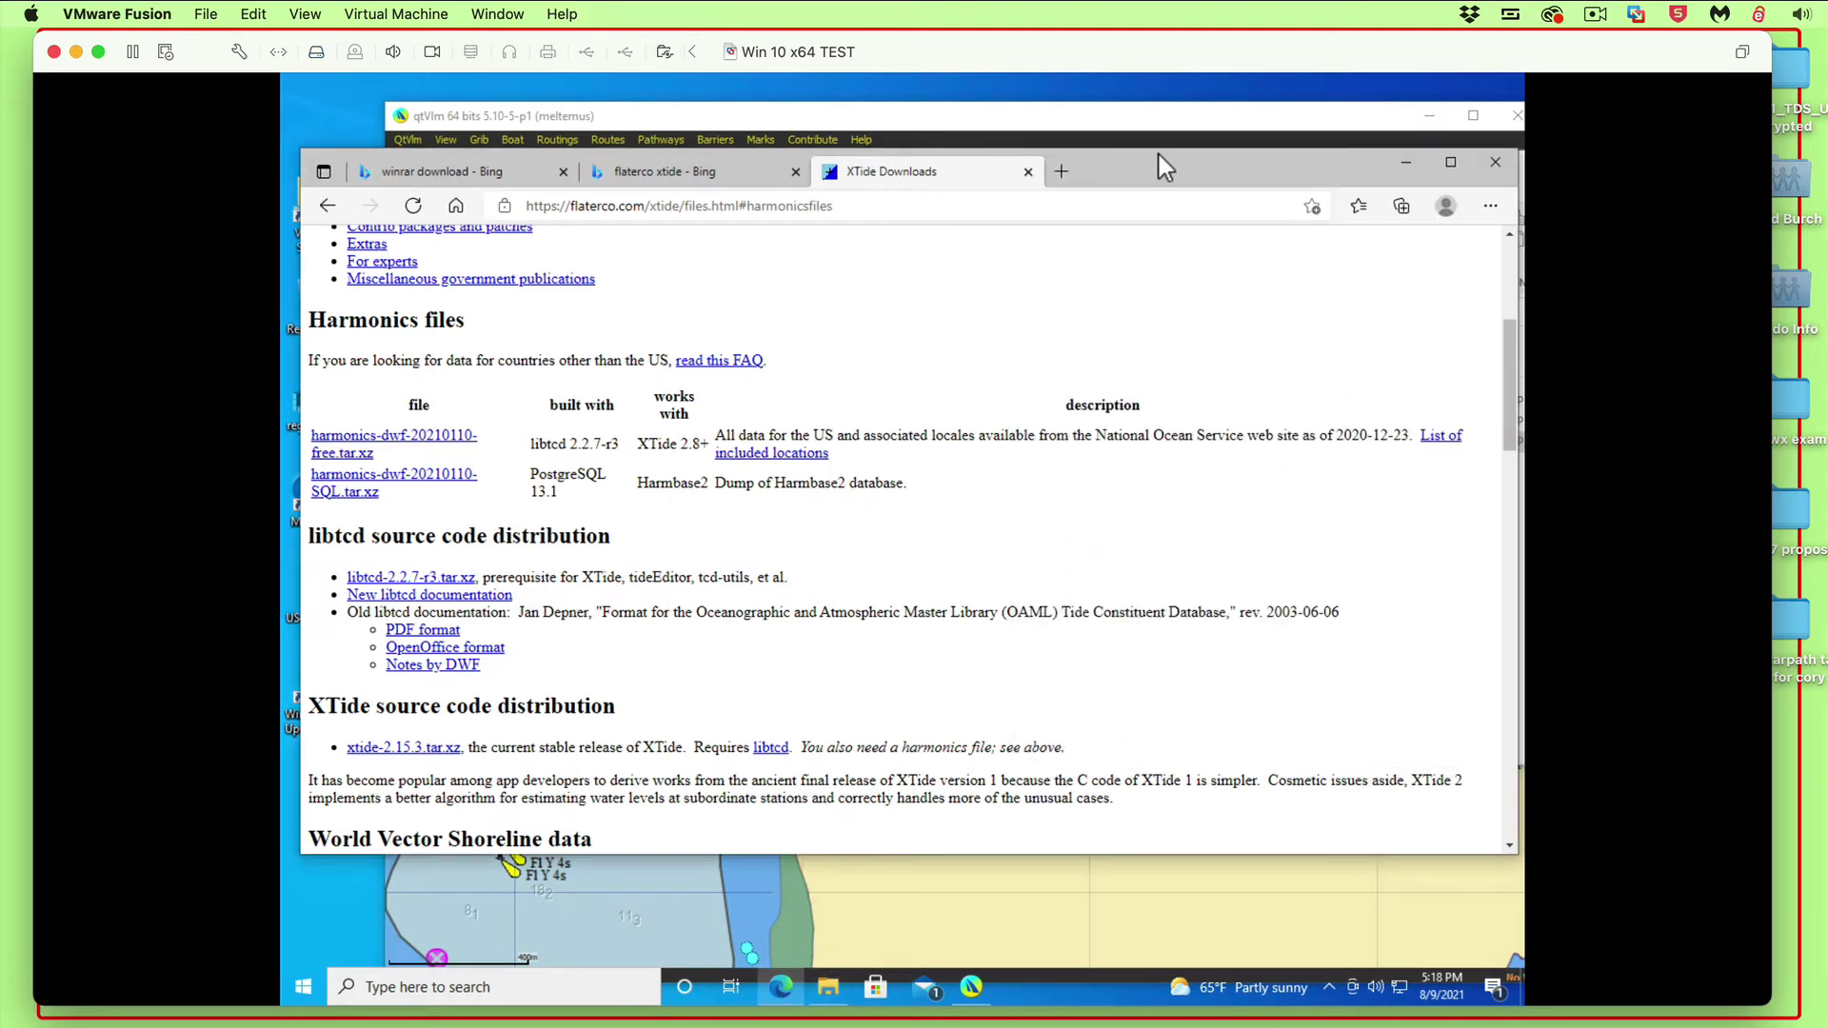
pyautogui.moveTo(1158, 155); pyautogui.dragTo(1141, 194)
pyautogui.click(1399, 190)
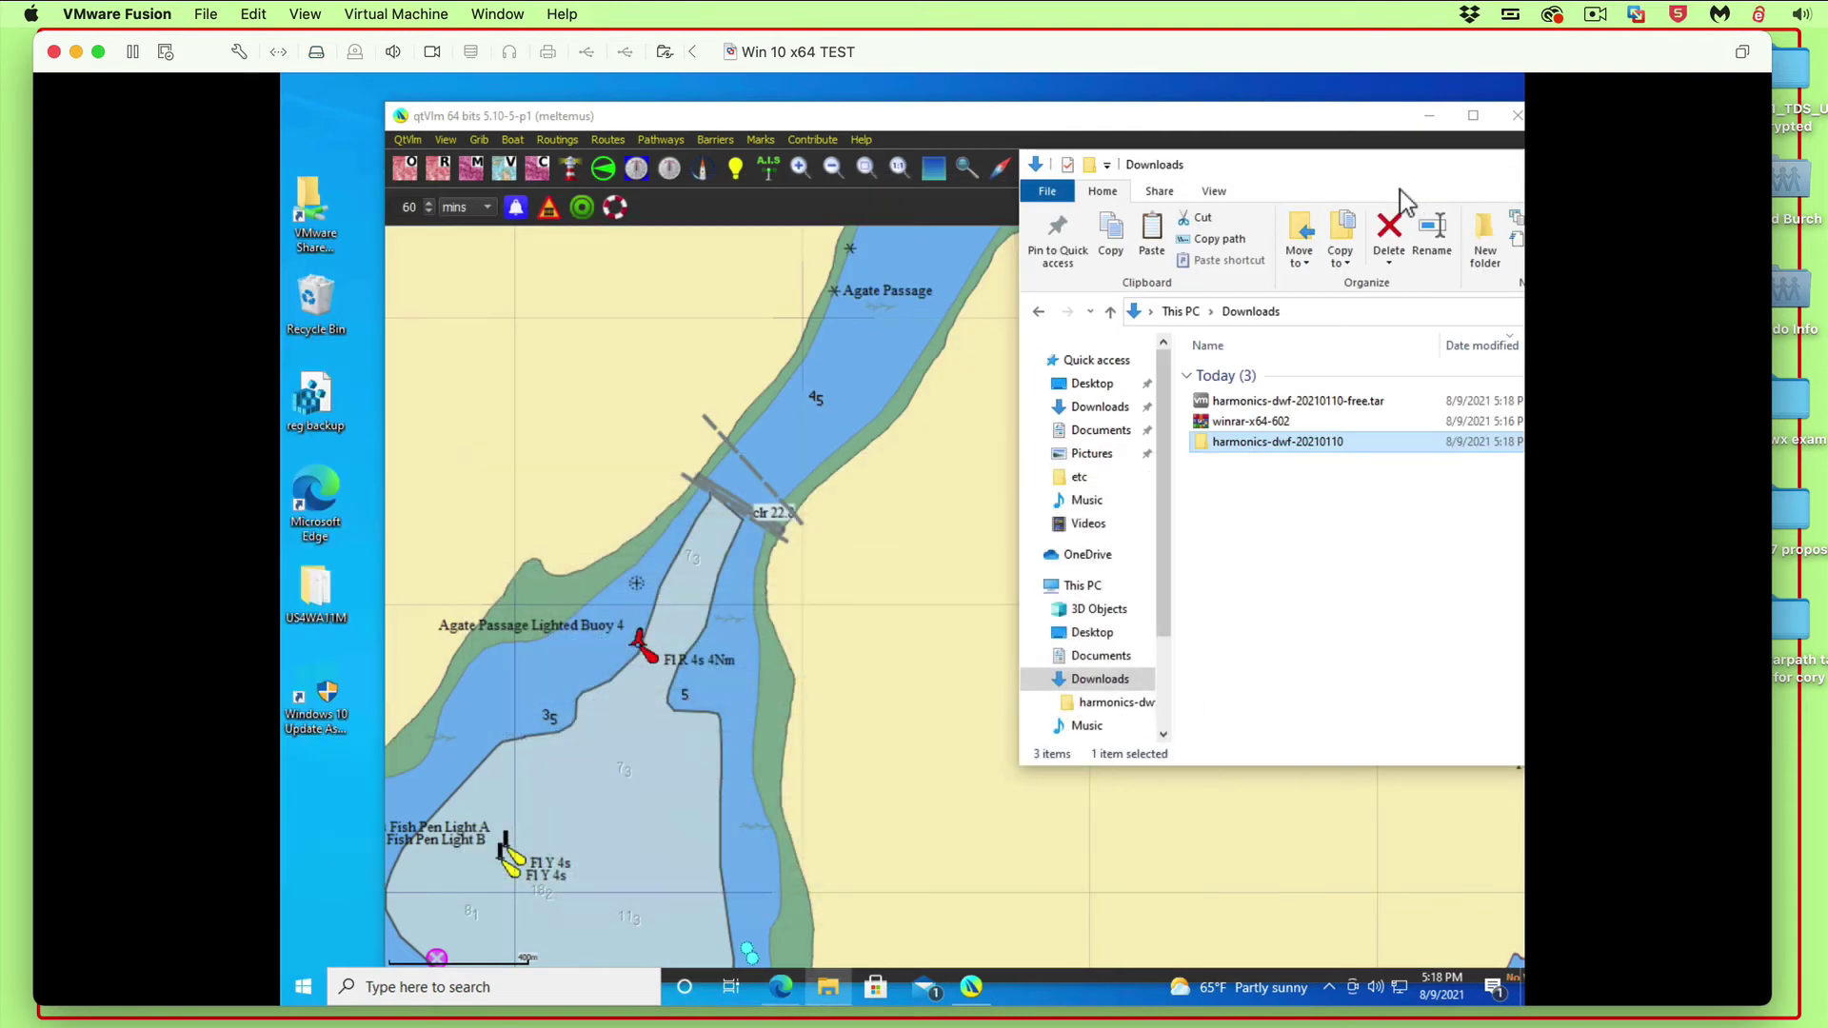
pyautogui.click(861, 578)
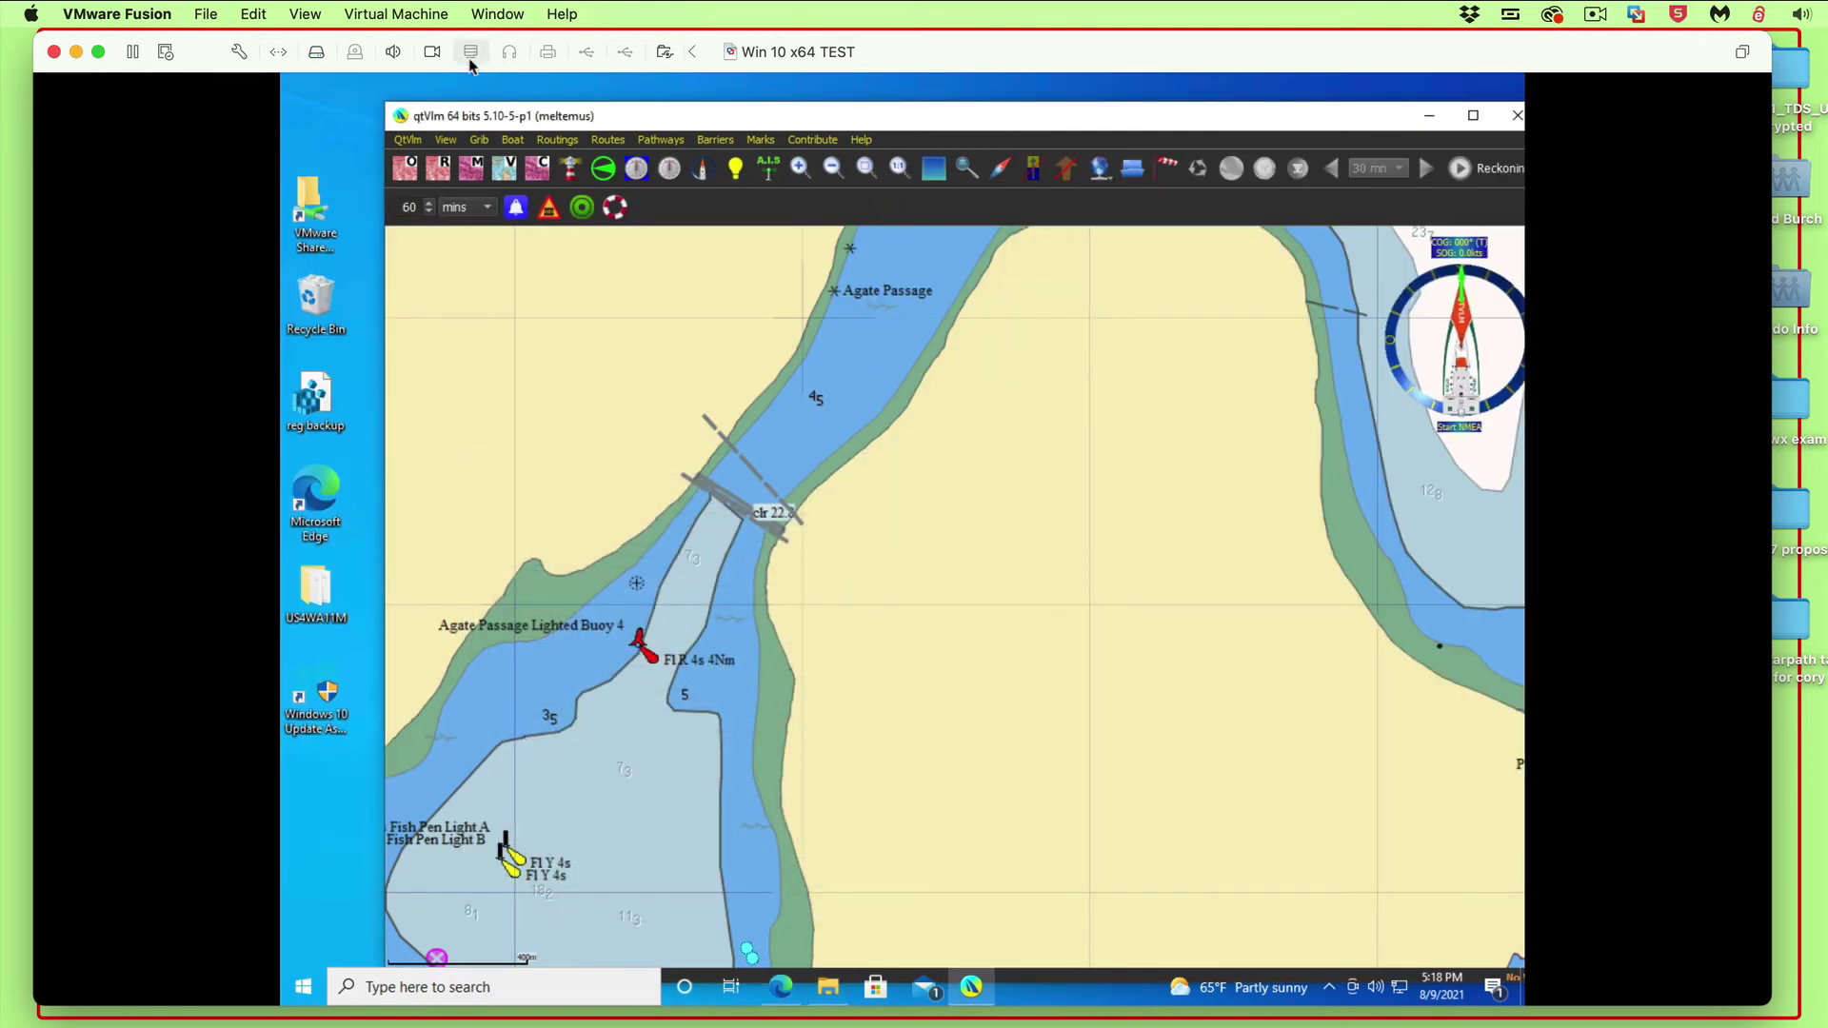
# - In QtVlm Configuration's Gribs and Harmonics tab, start adding a new harmonics file
pyautogui.click(409, 141)
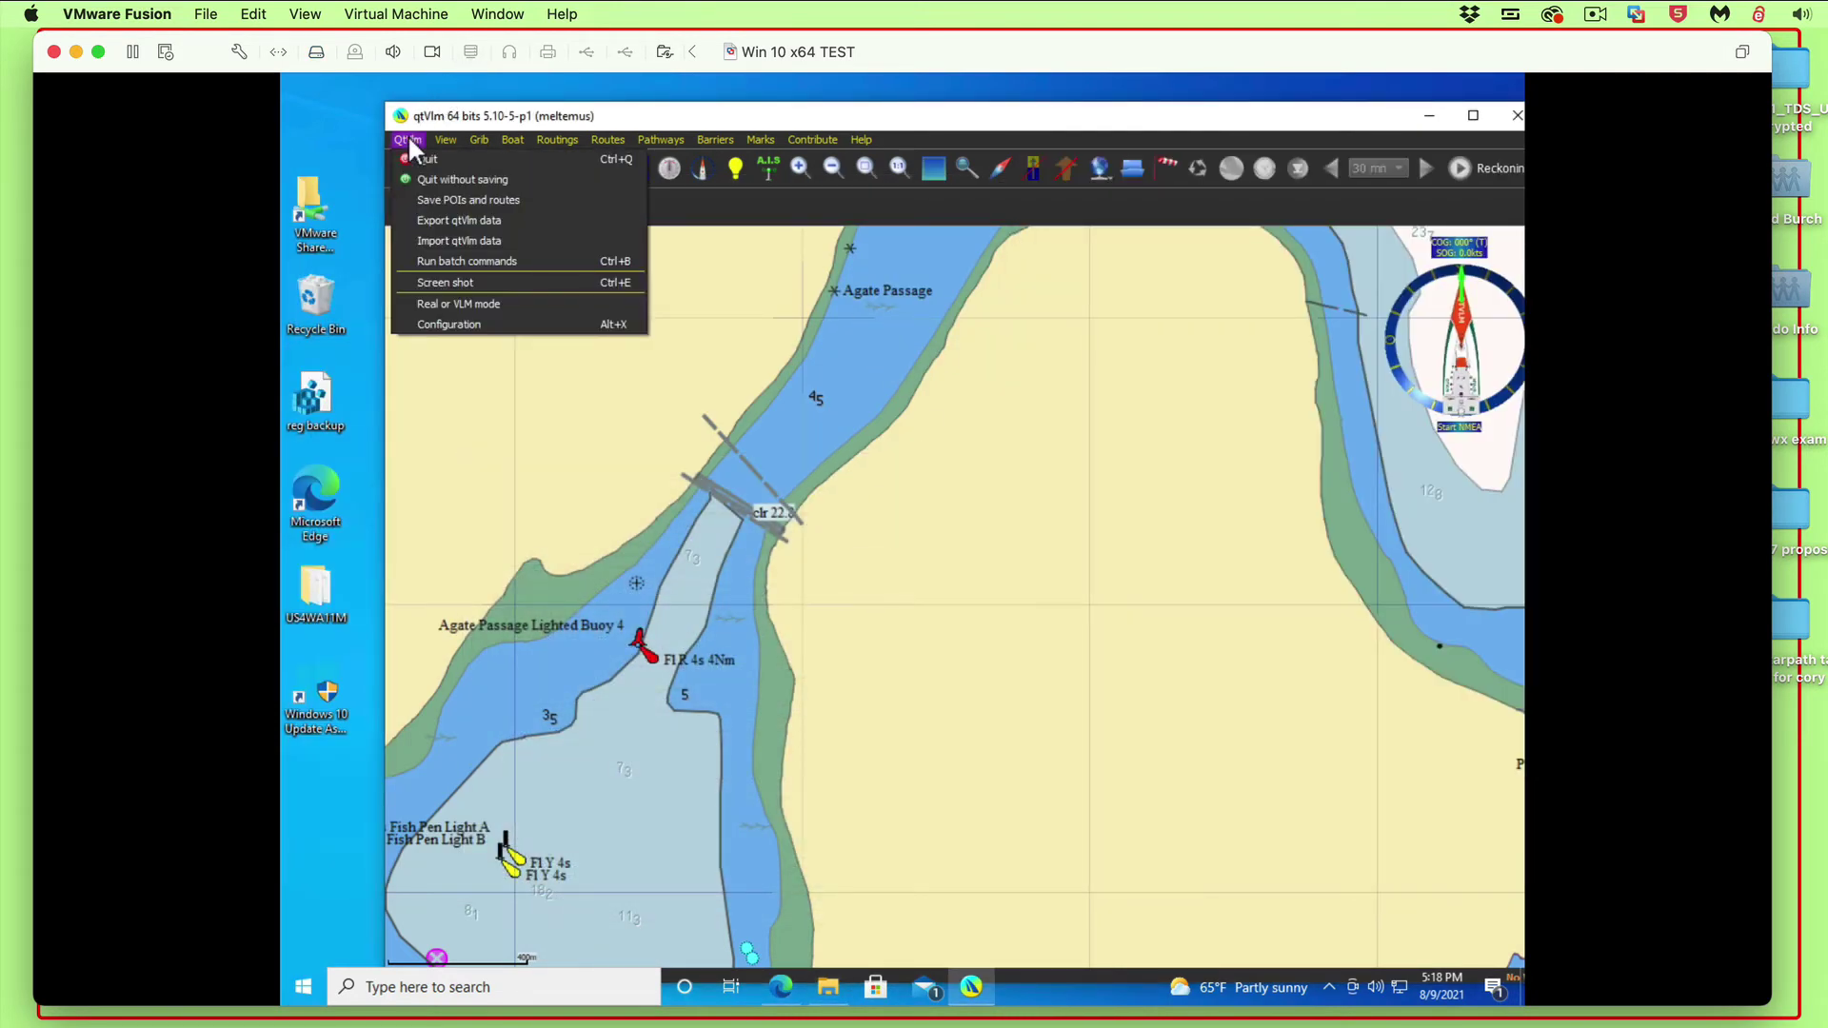
pyautogui.click(436, 320)
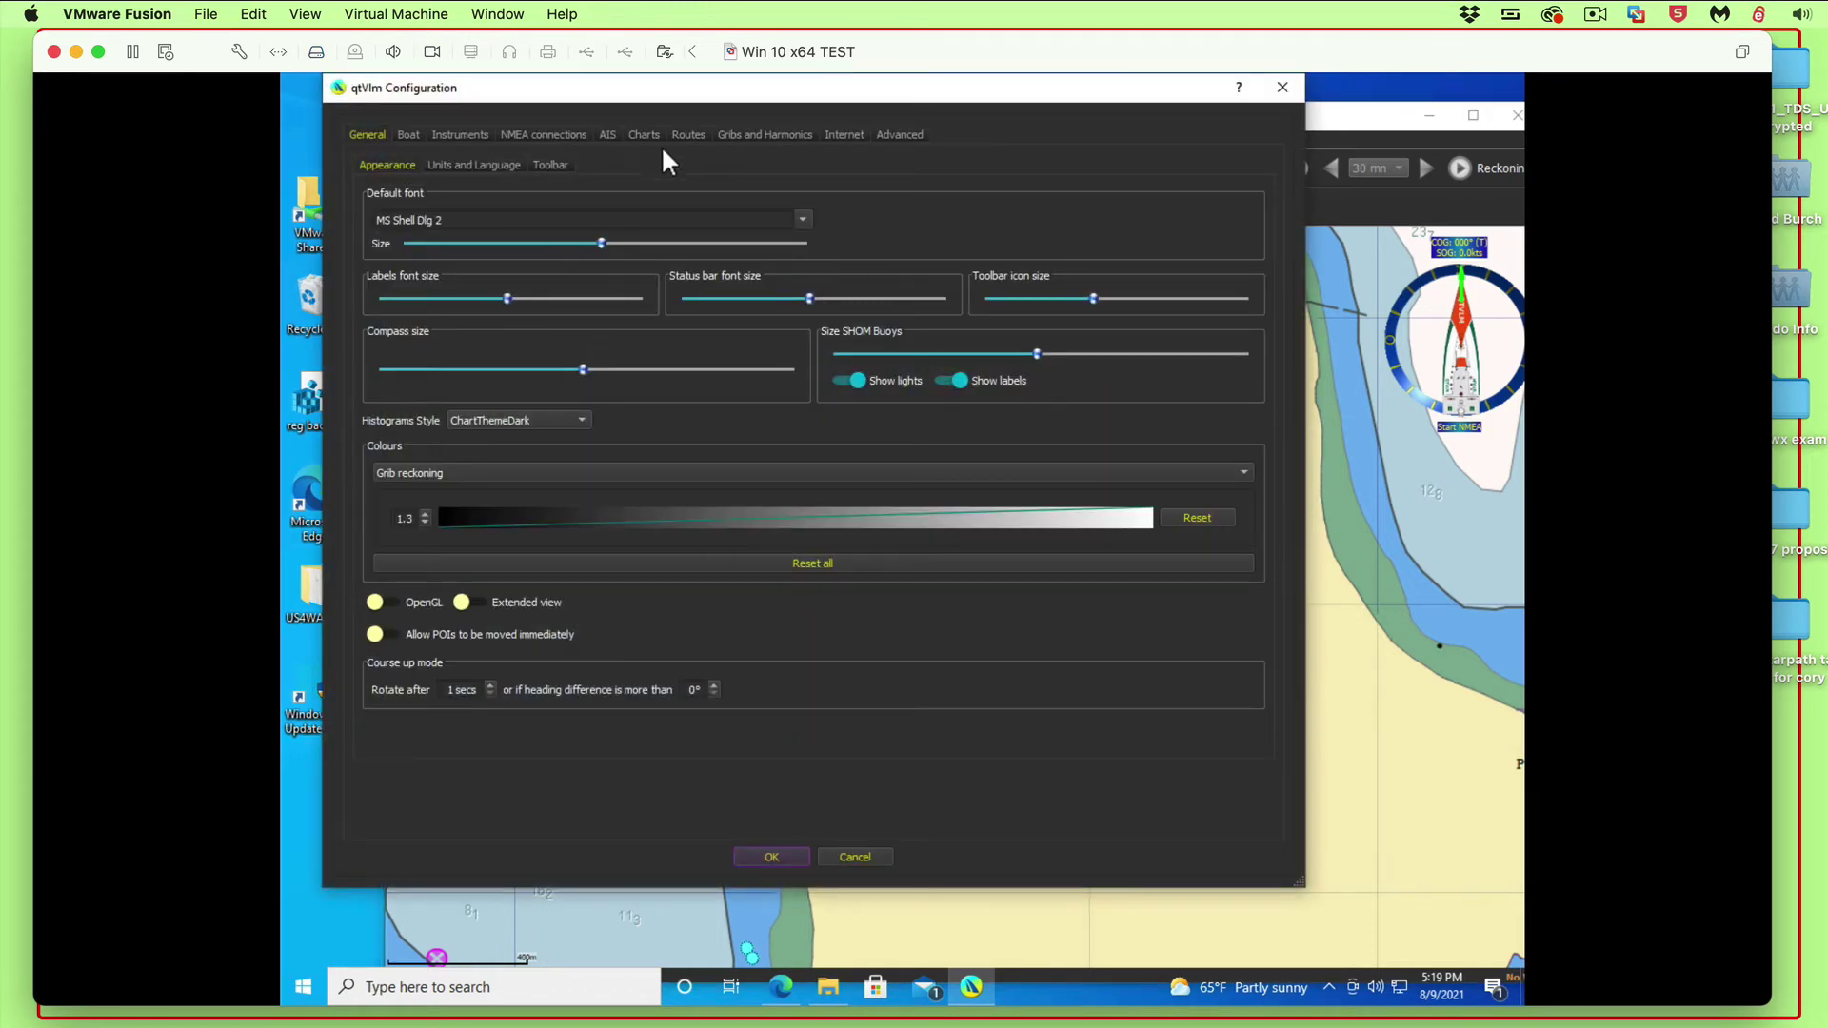
pyautogui.click(766, 135)
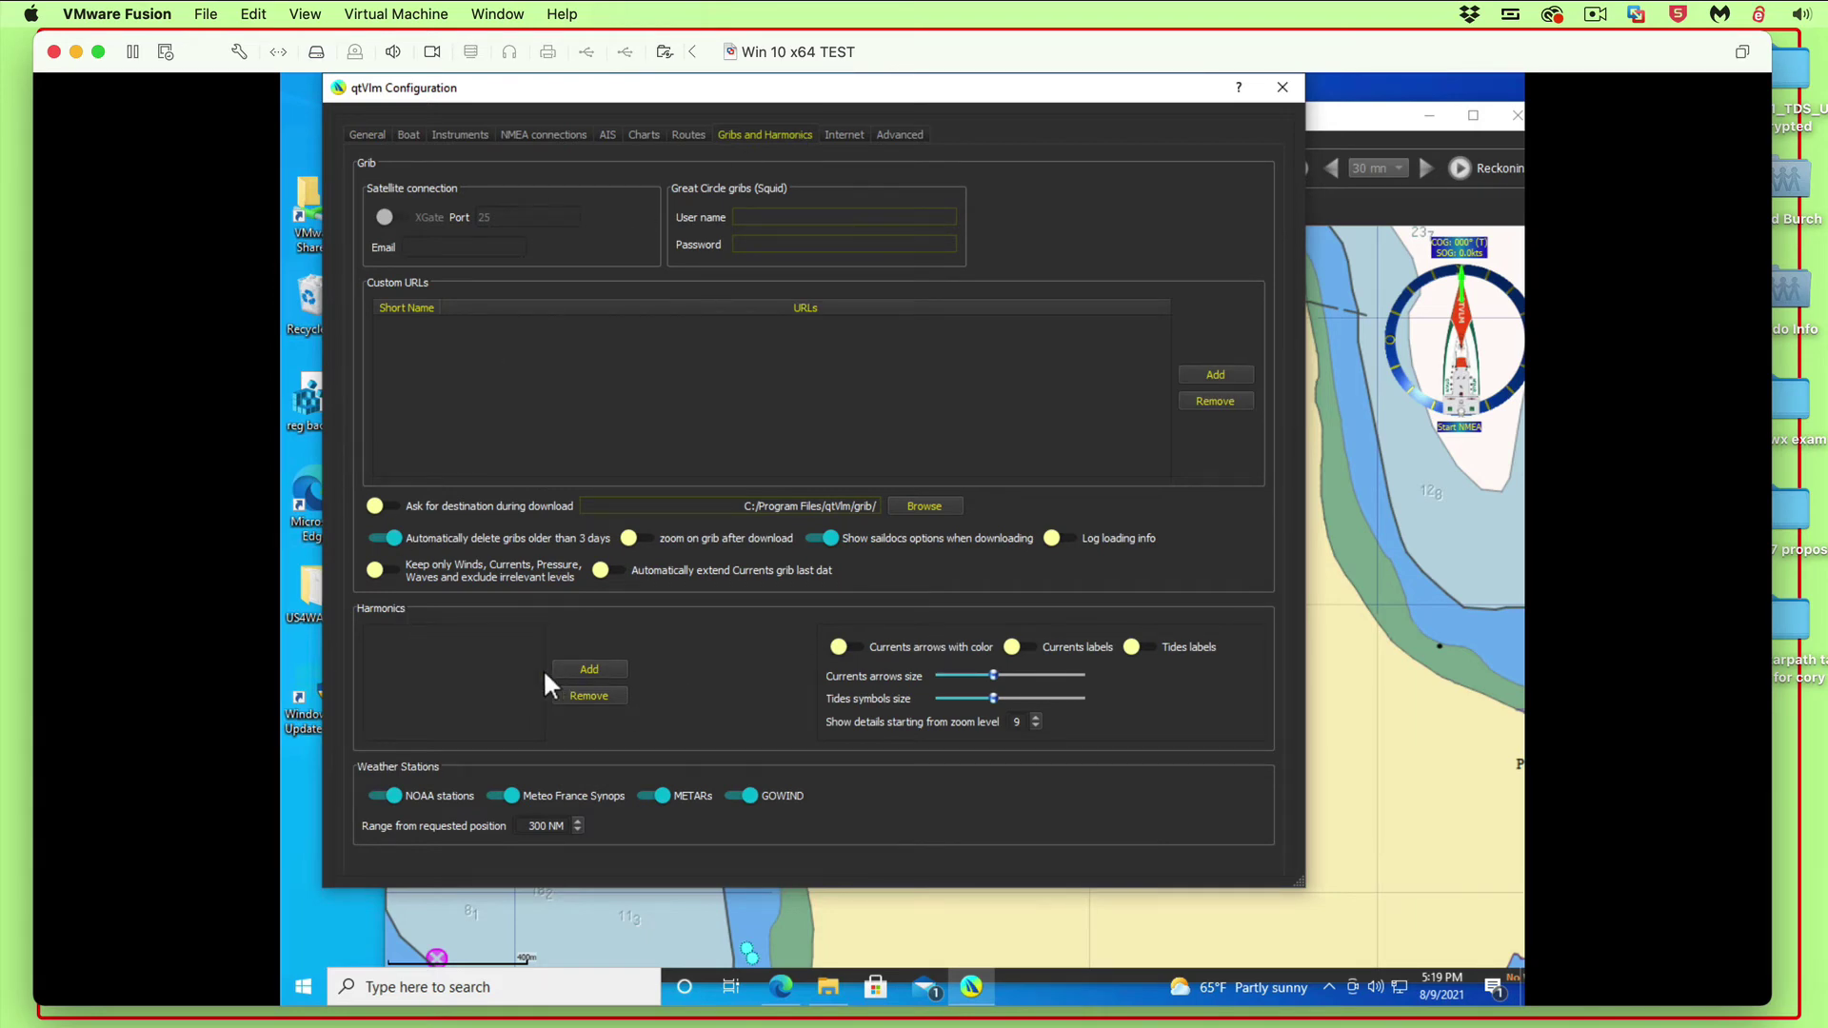
pyautogui.click(586, 669)
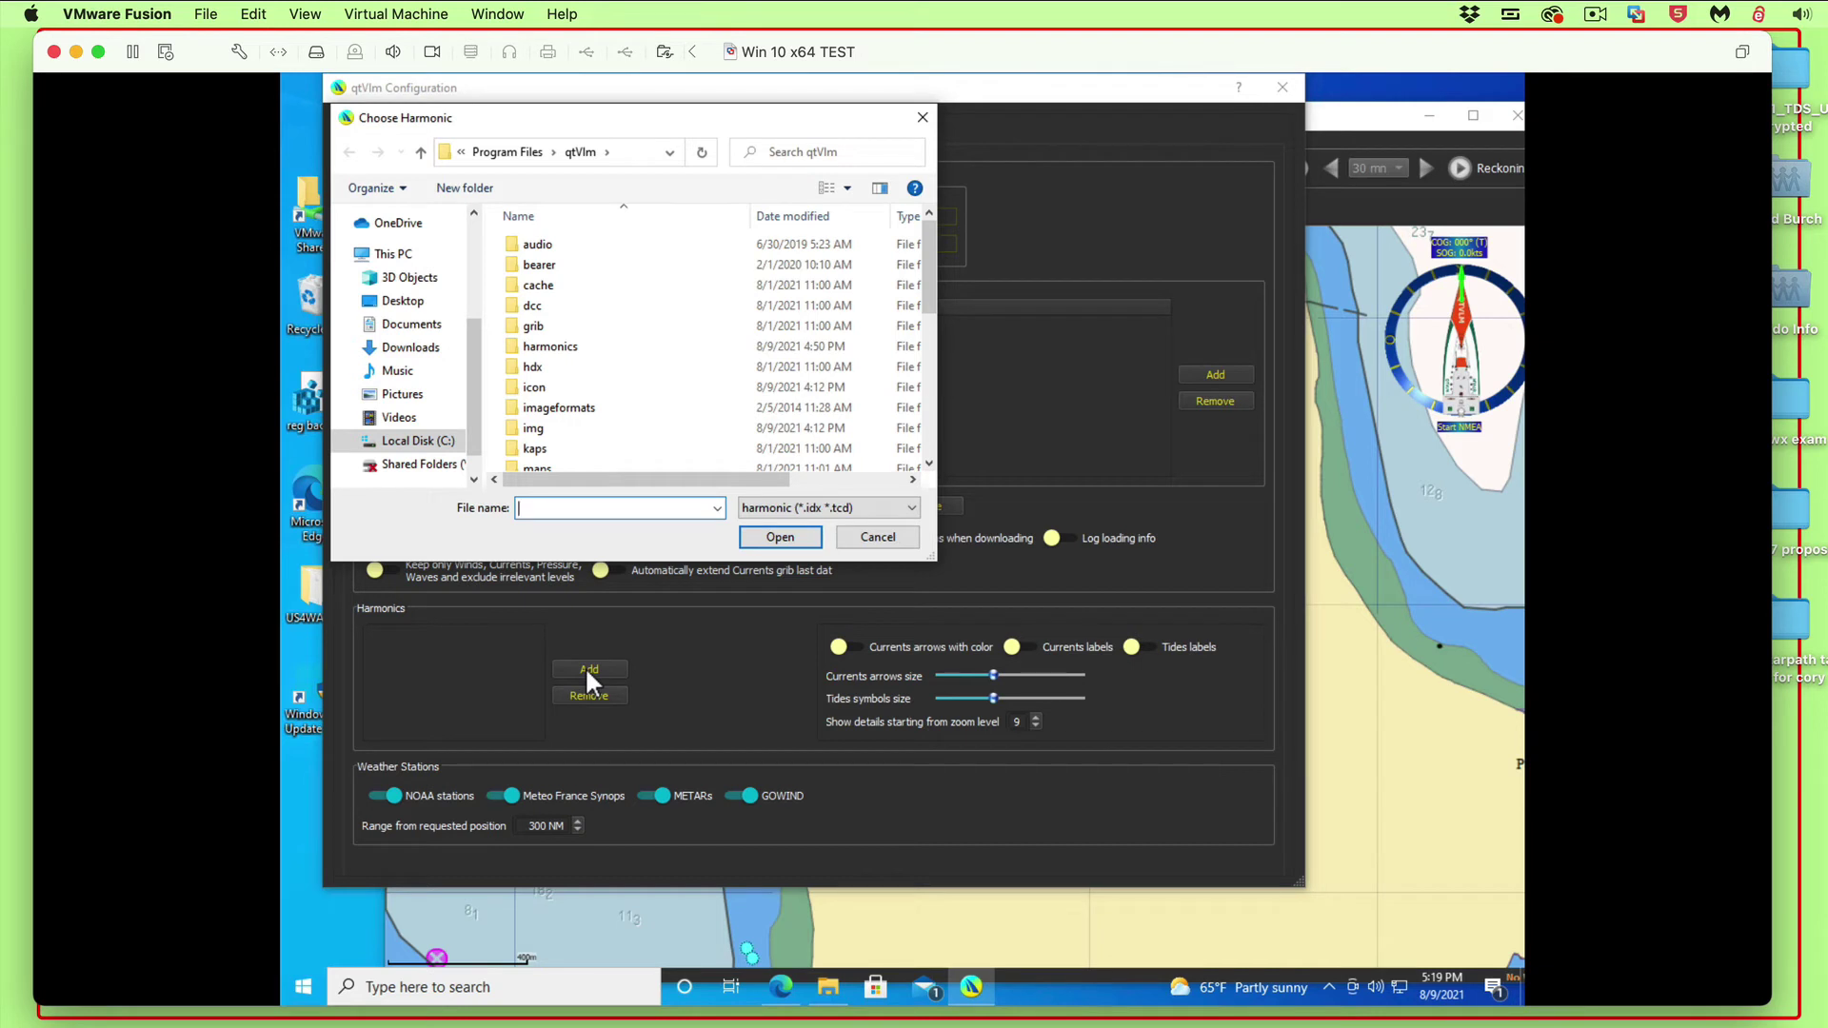
# - Drag harmonics-dwf-20210110 from Downloads into qtVlm\harmonics, replacing the existing files
pyautogui.doubleClick(512, 346)
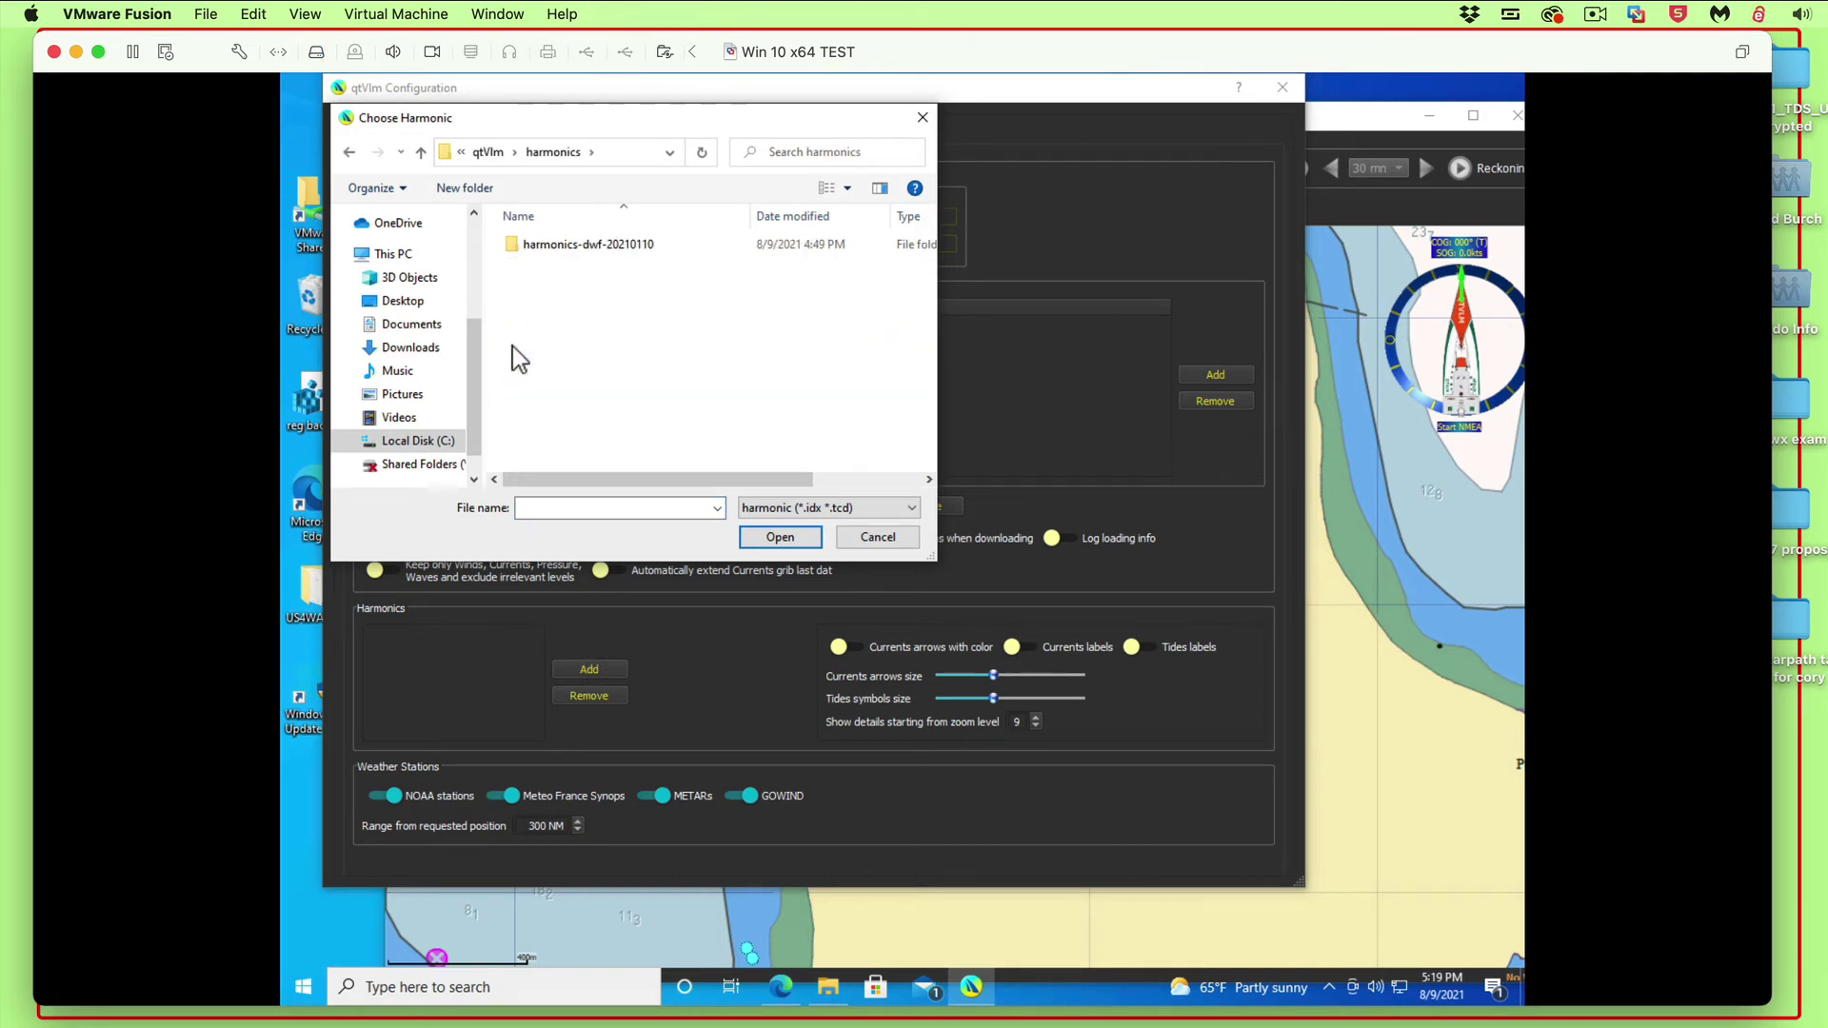
pyautogui.click(510, 244)
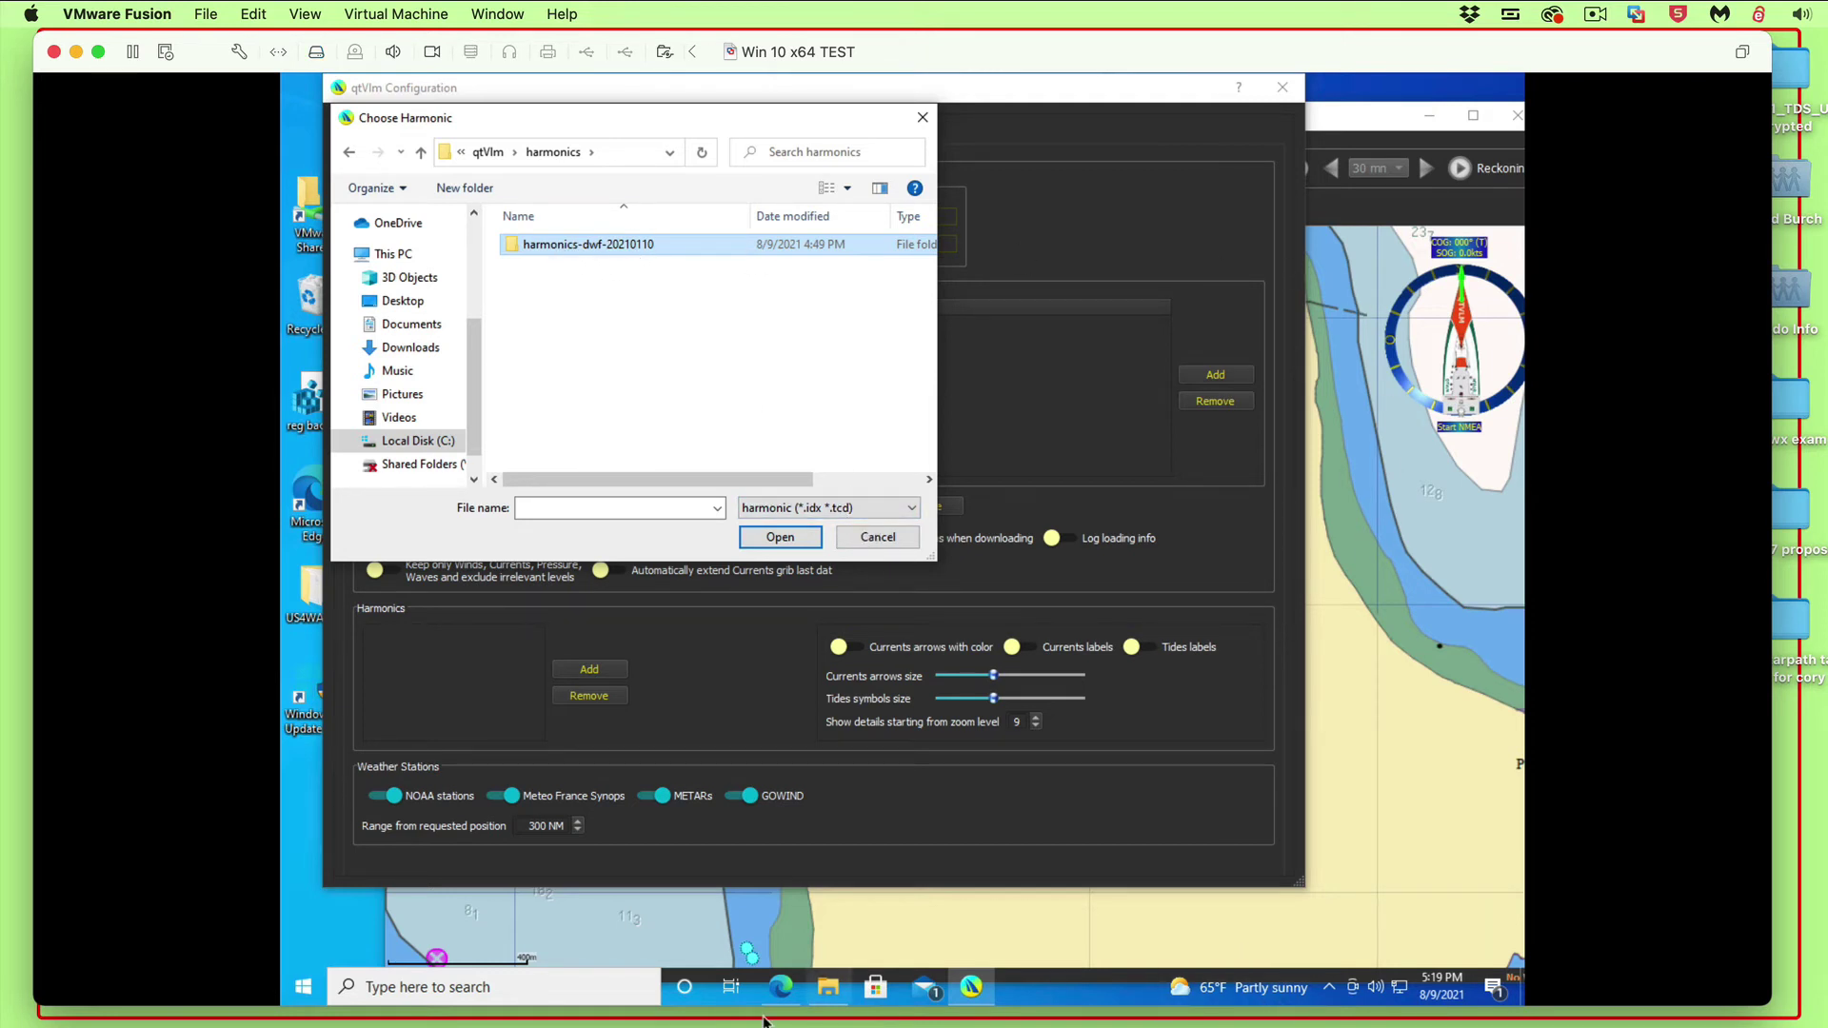
pyautogui.moveTo(828, 987)
pyautogui.click(829, 987)
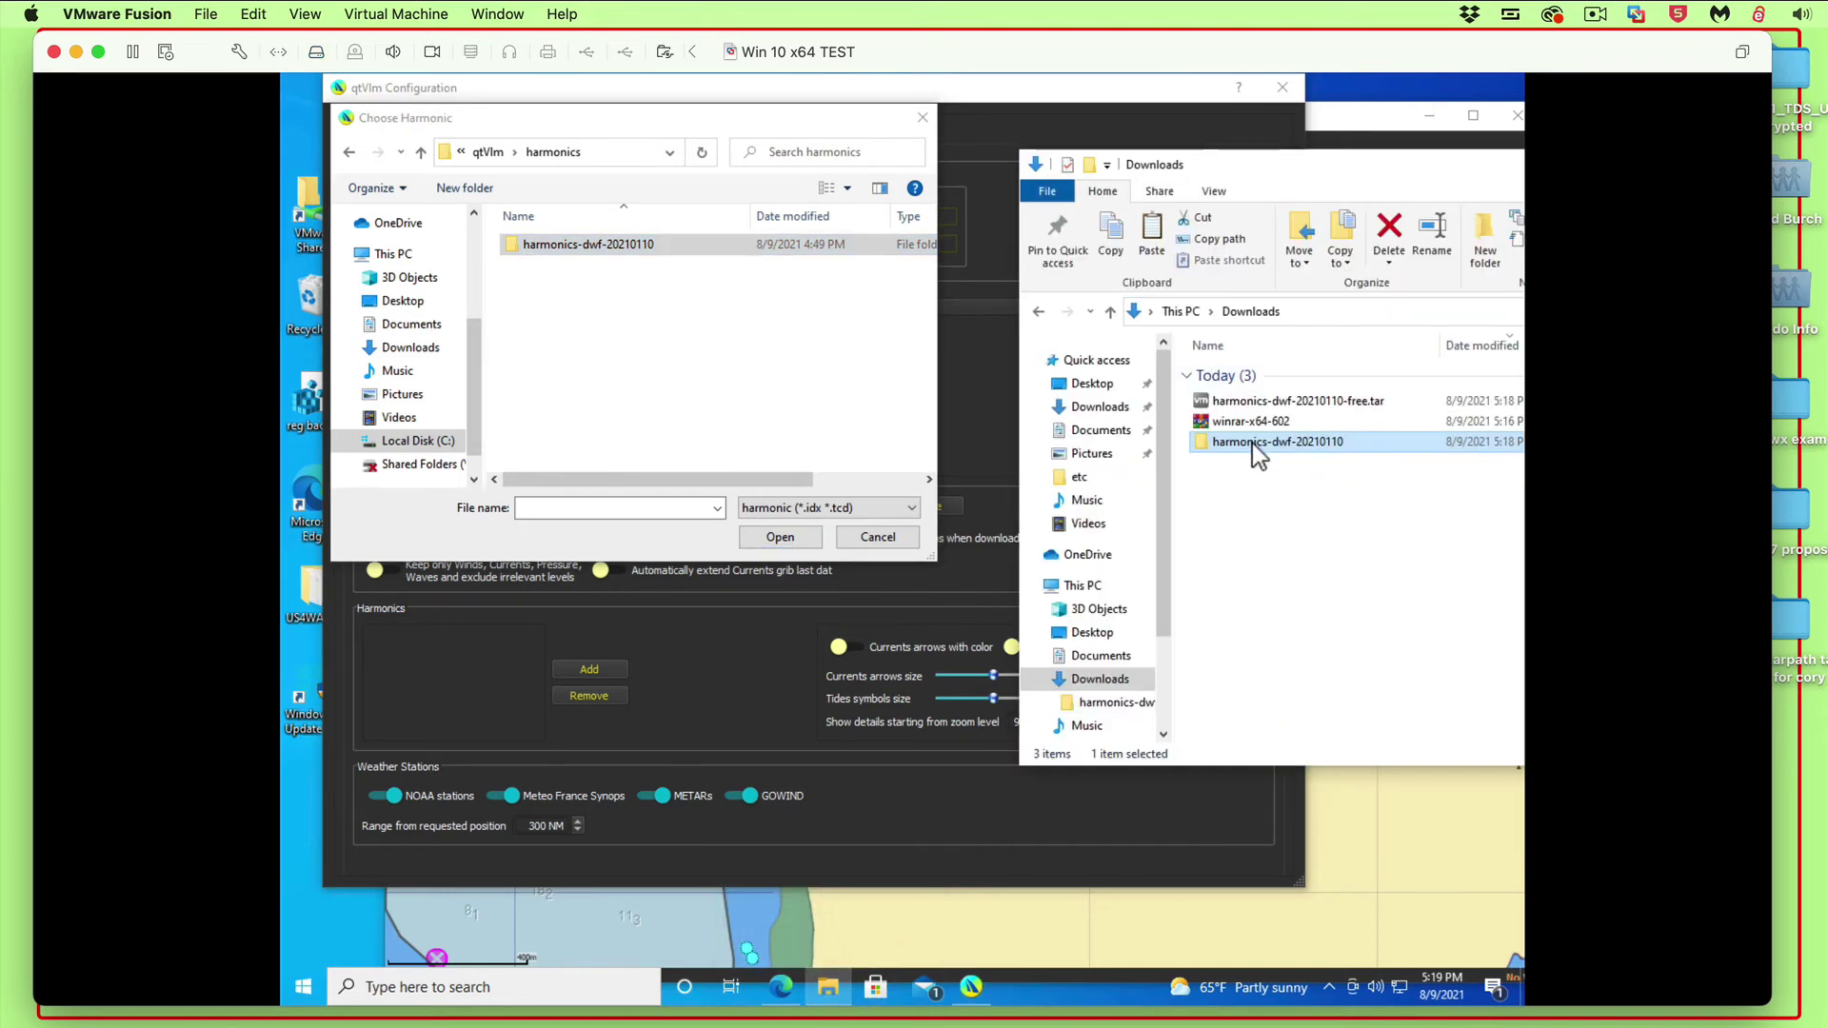
pyautogui.moveTo(1259, 443); pyautogui.dragTo(546, 379)
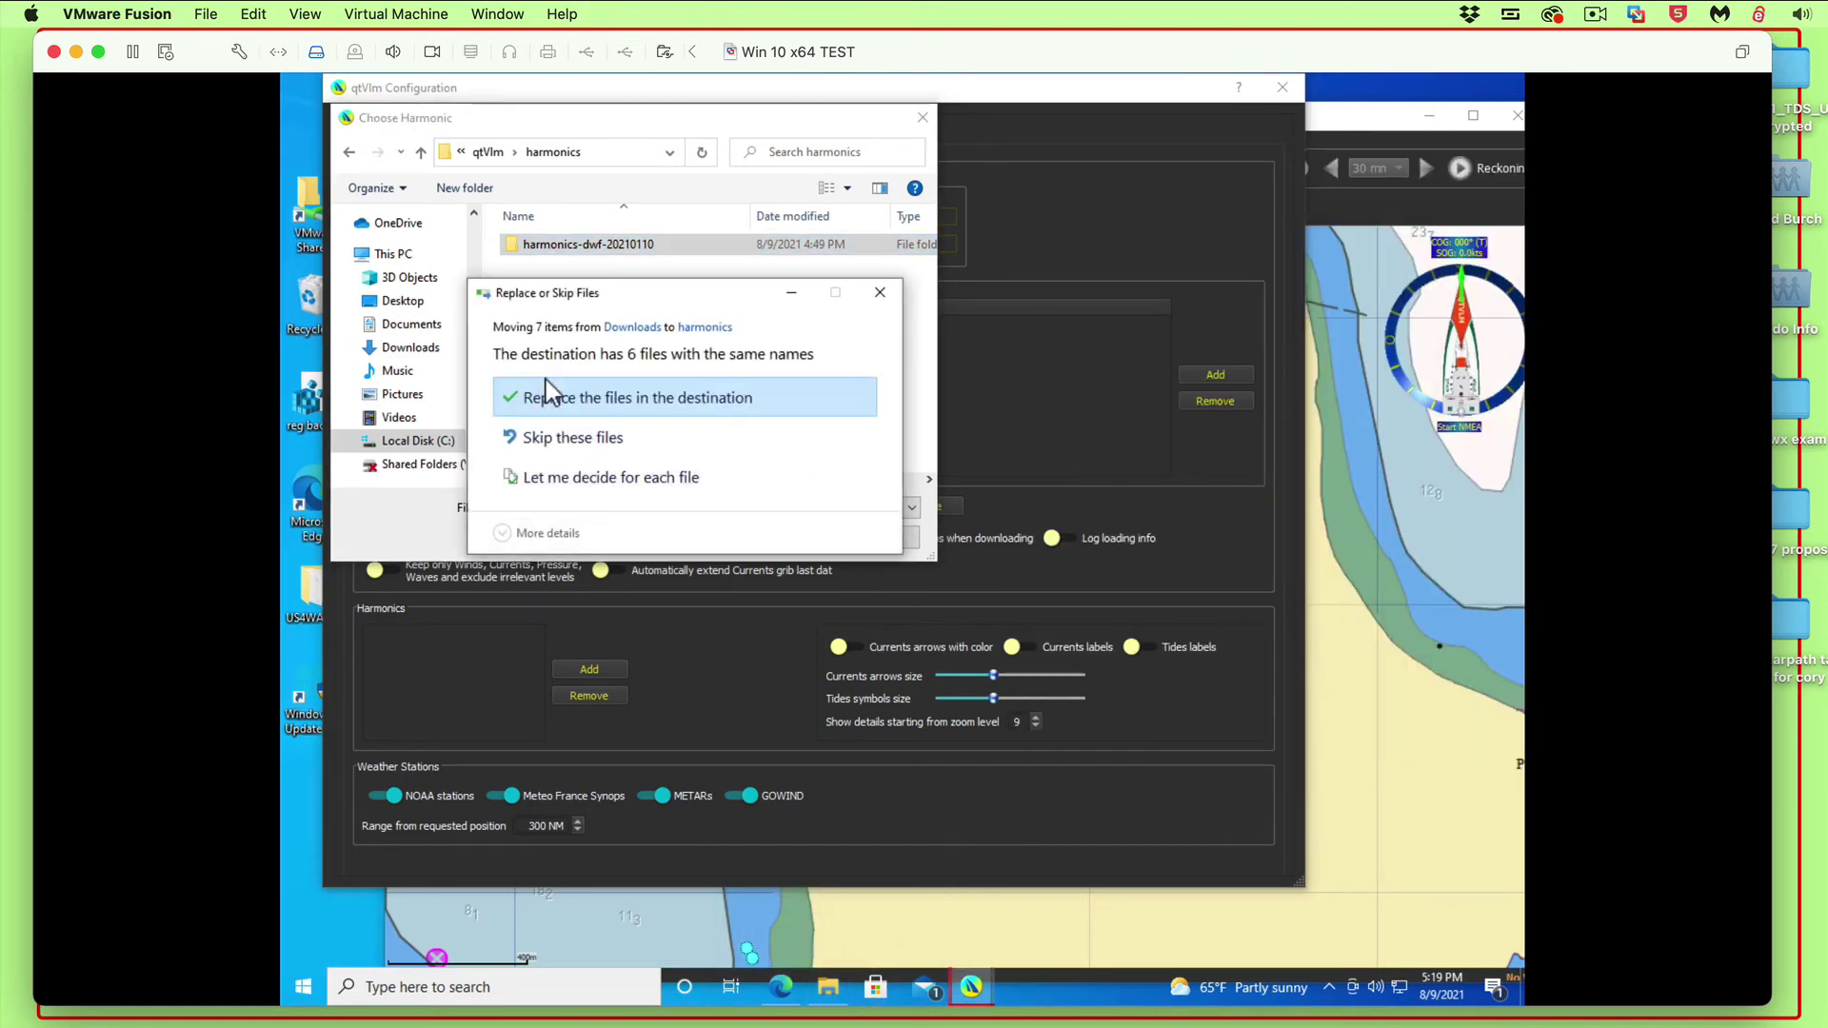
pyautogui.click(881, 292)
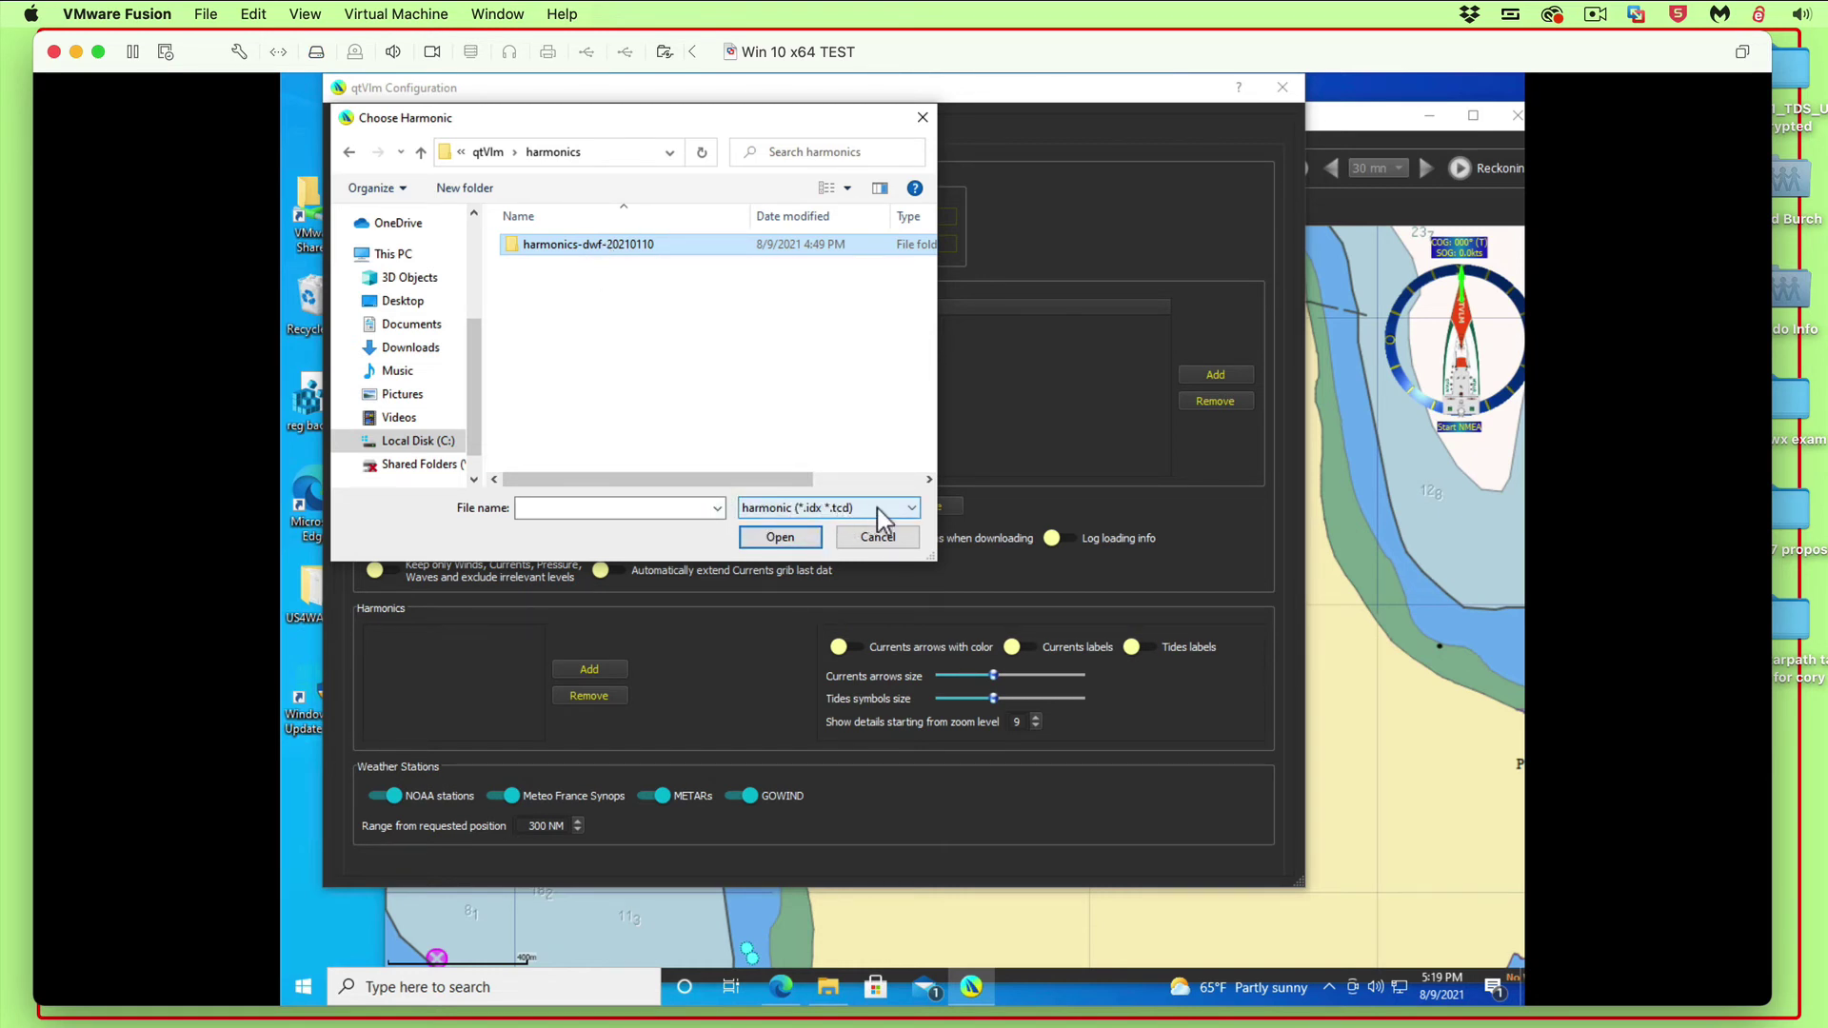
# - Load harmonics-dwf-20210110-free.tcd from the harmonics-dwf-20210110 folder into the Harmonics list
pyautogui.doubleClick(512, 243)
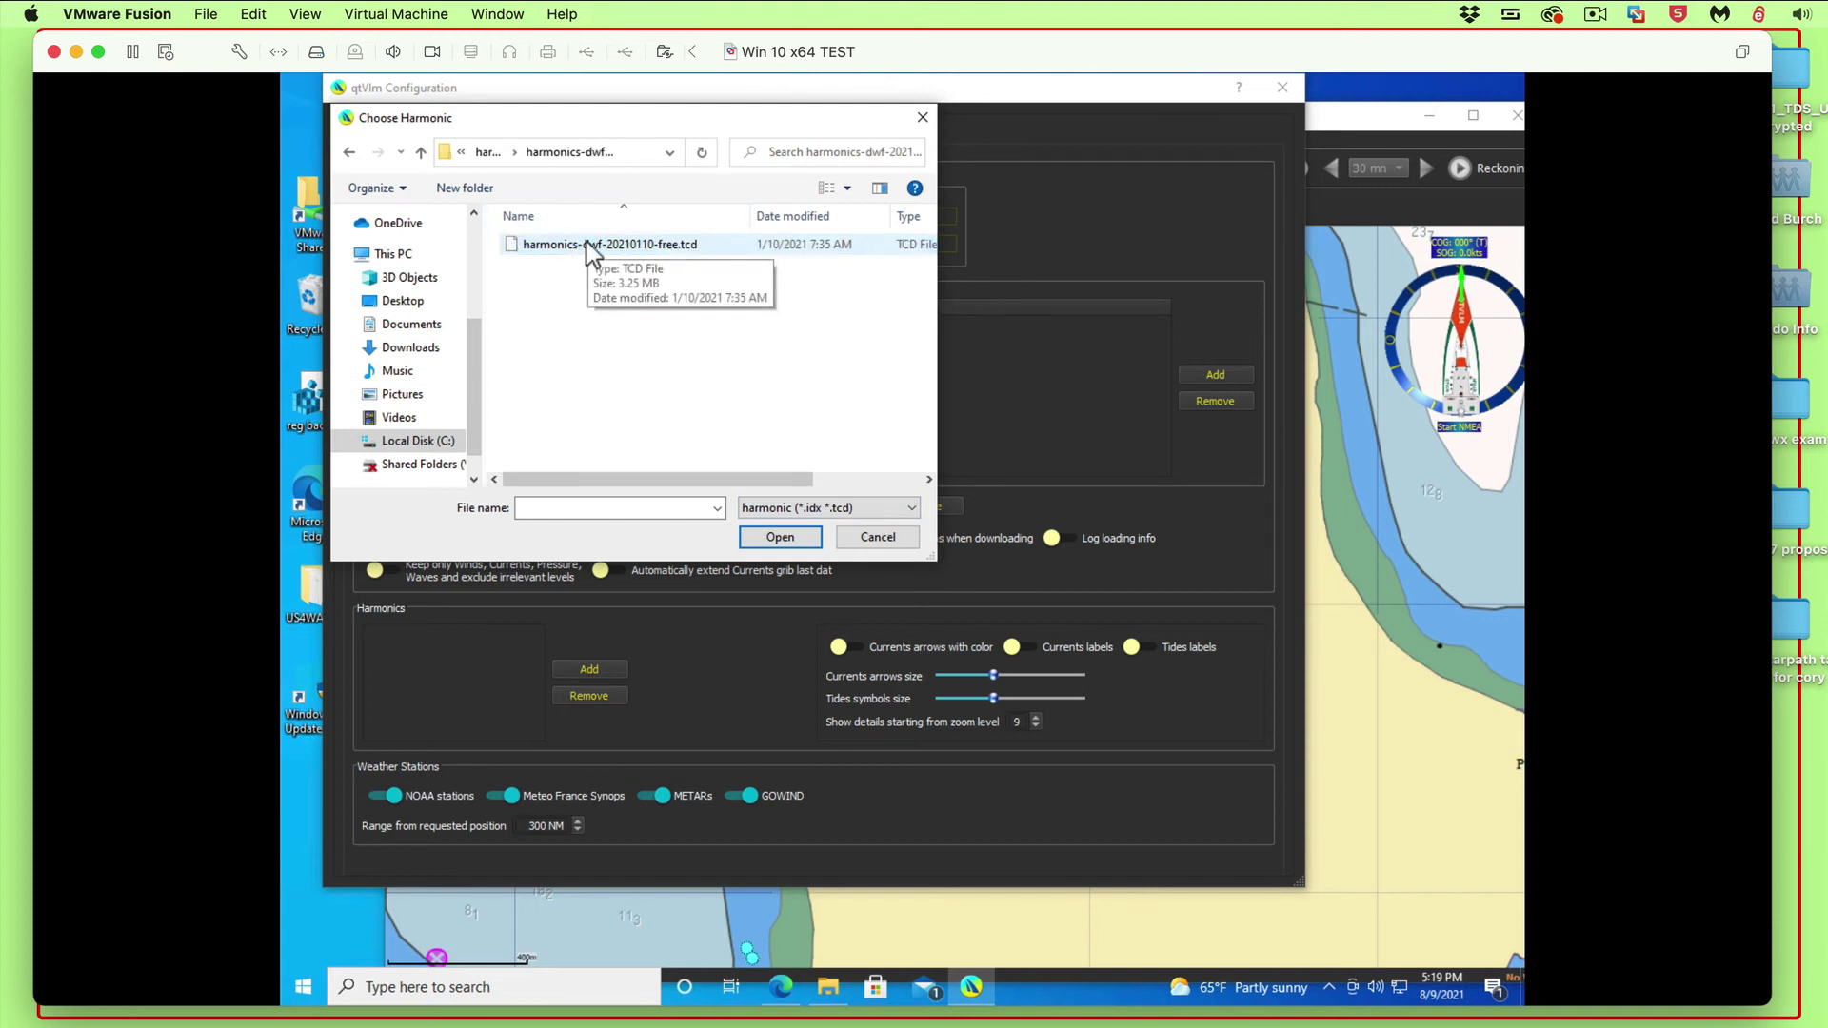
pyautogui.click(537, 249)
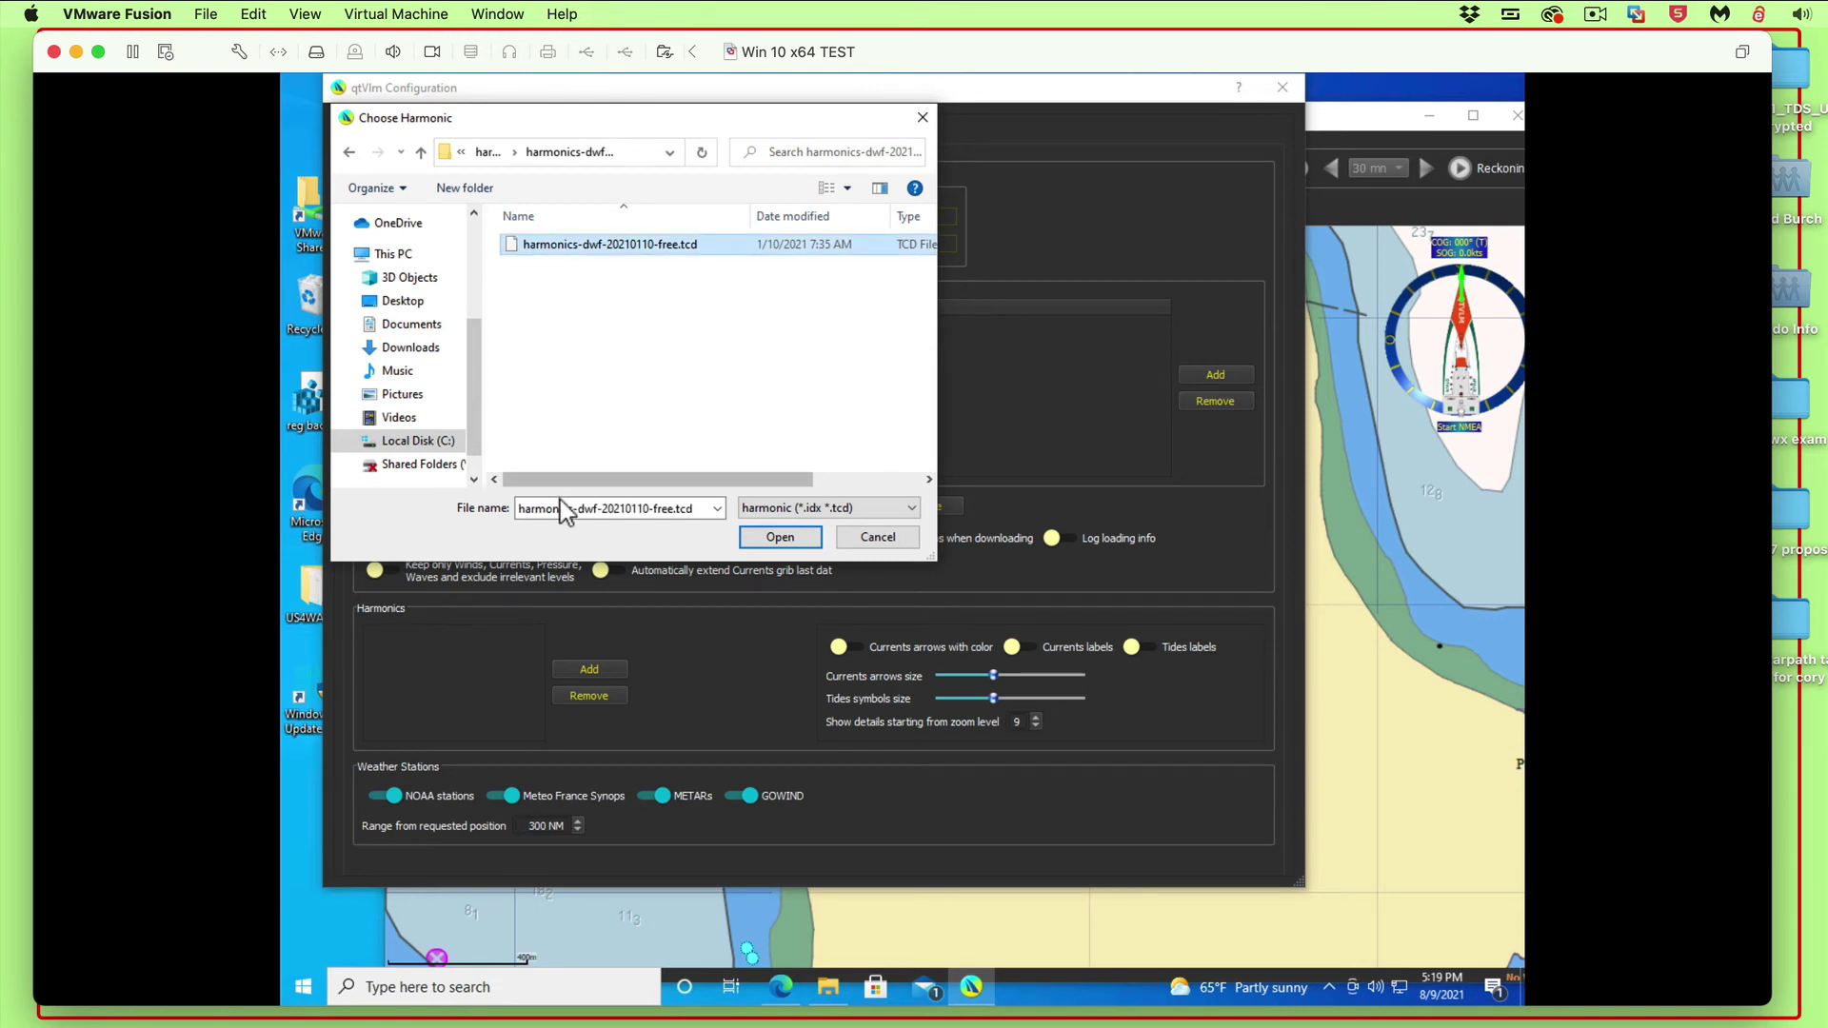
pyautogui.click(790, 544)
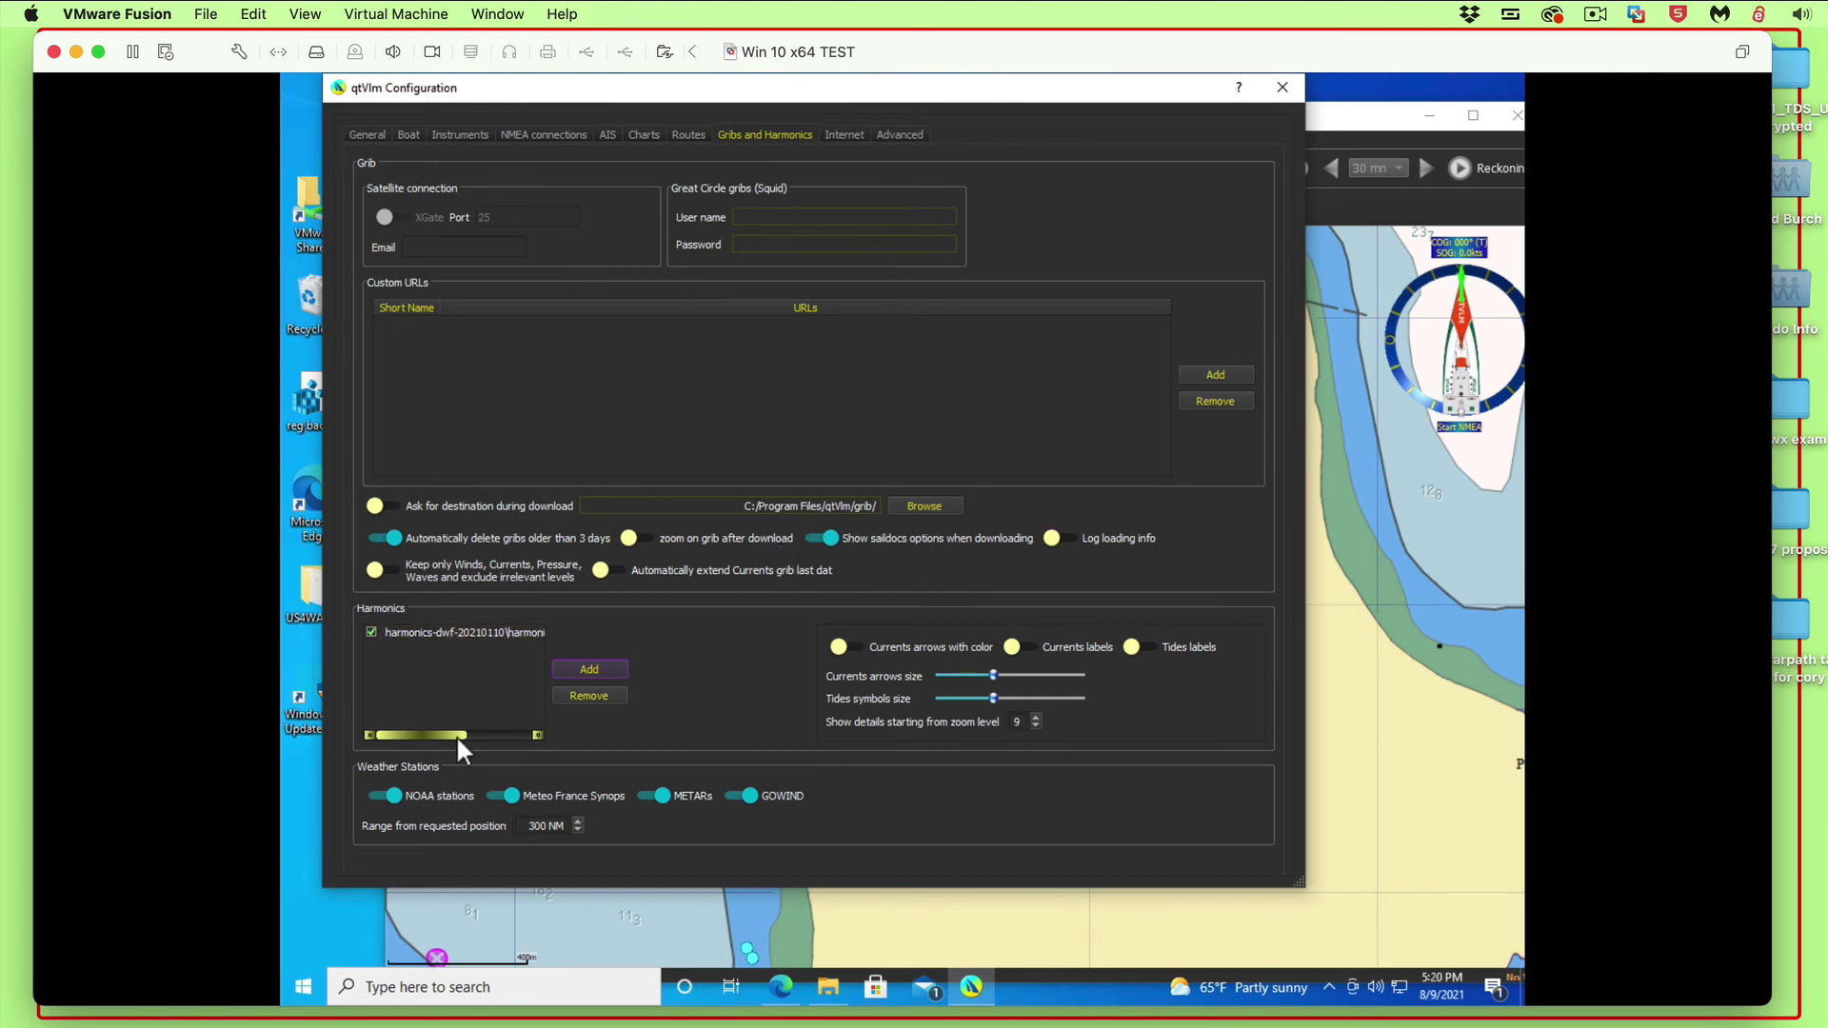
# - Enable coloured current arrows, current labels and tide labels, then apply the configuration
pyautogui.moveTo(455, 735); pyautogui.dragTo(316, 721)
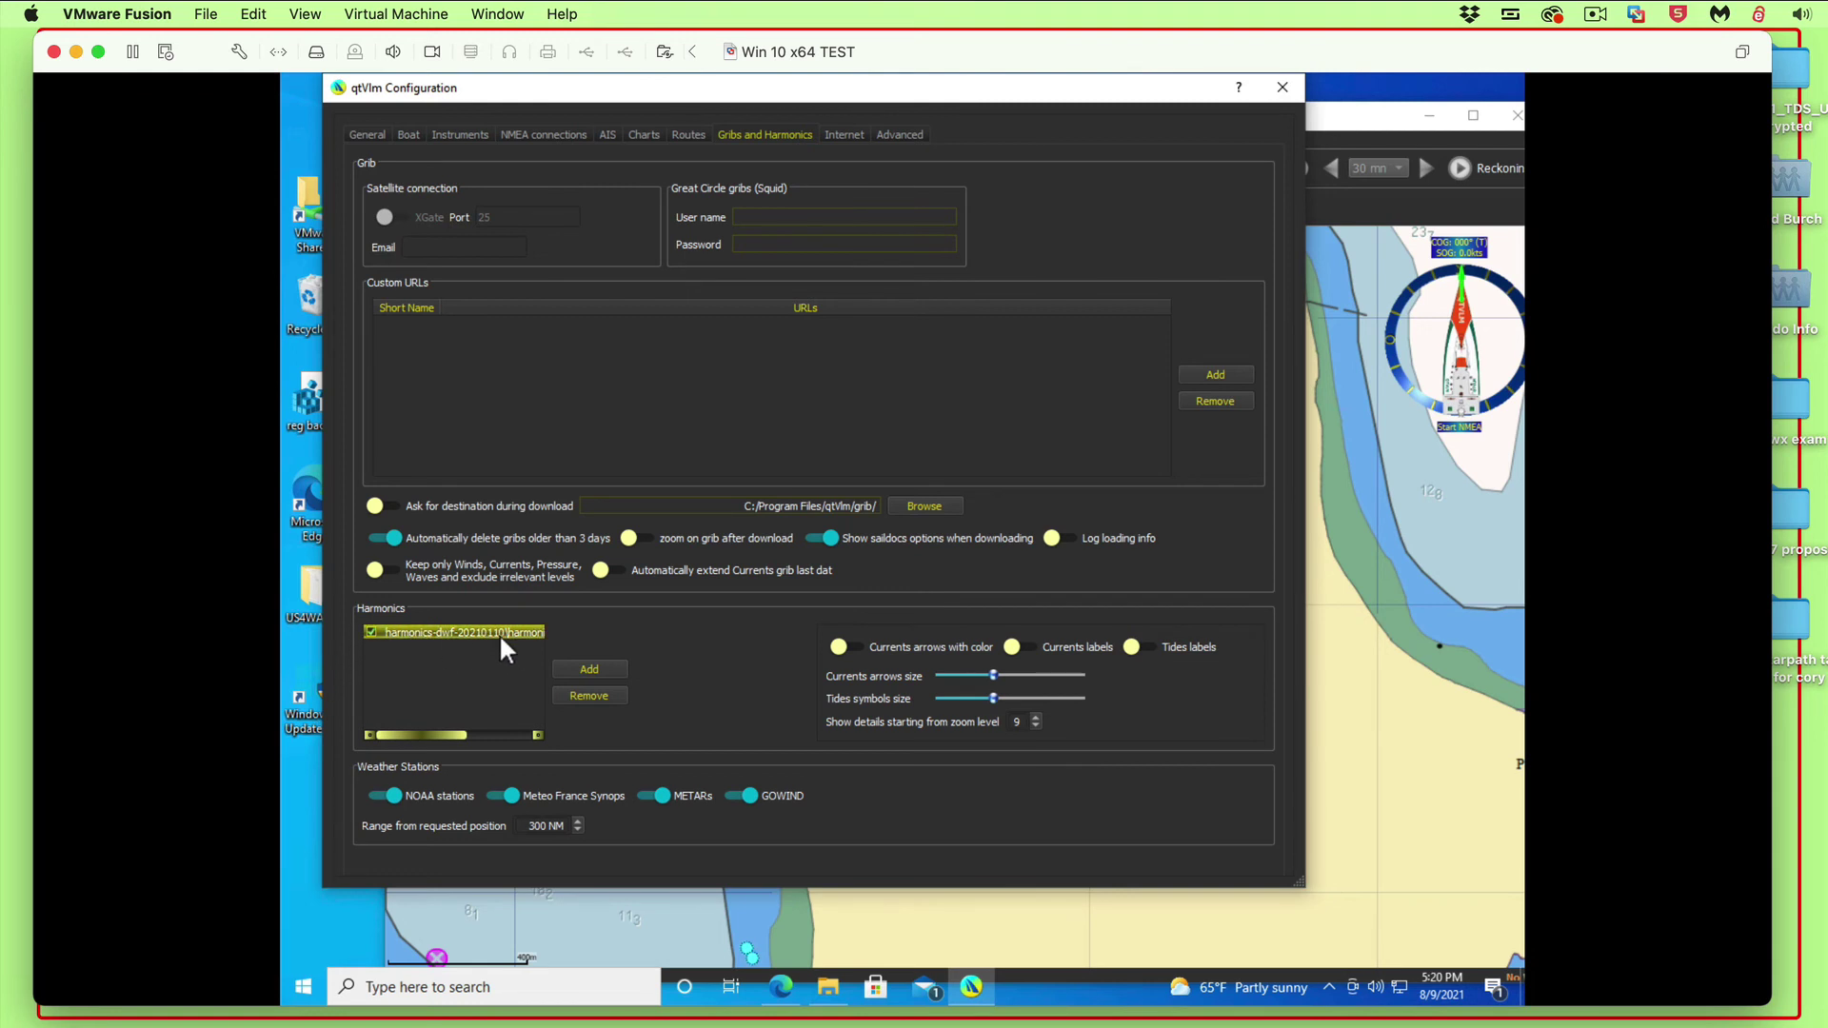
pyautogui.moveTo(416, 737); pyautogui.dragTo(226, 724)
pyautogui.click(844, 648)
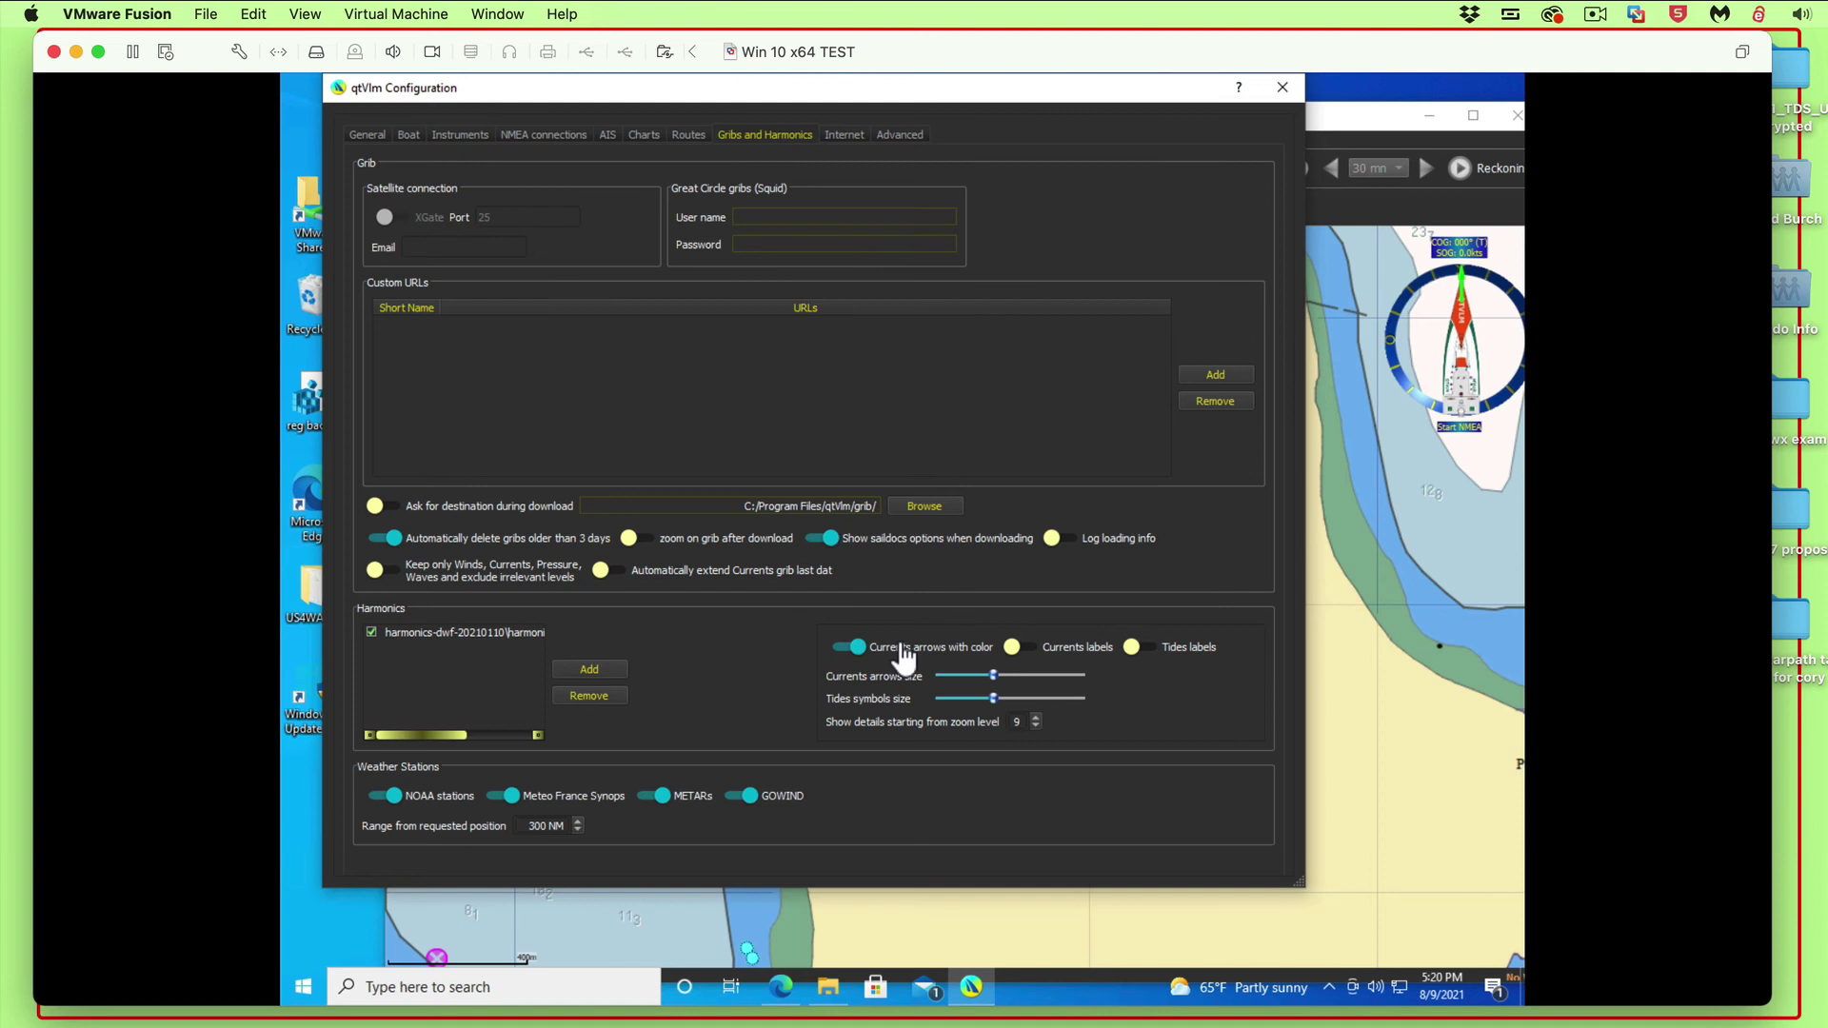
pyautogui.click(1022, 648)
pyautogui.click(1151, 649)
pyautogui.scroll(-1, 735, 642)
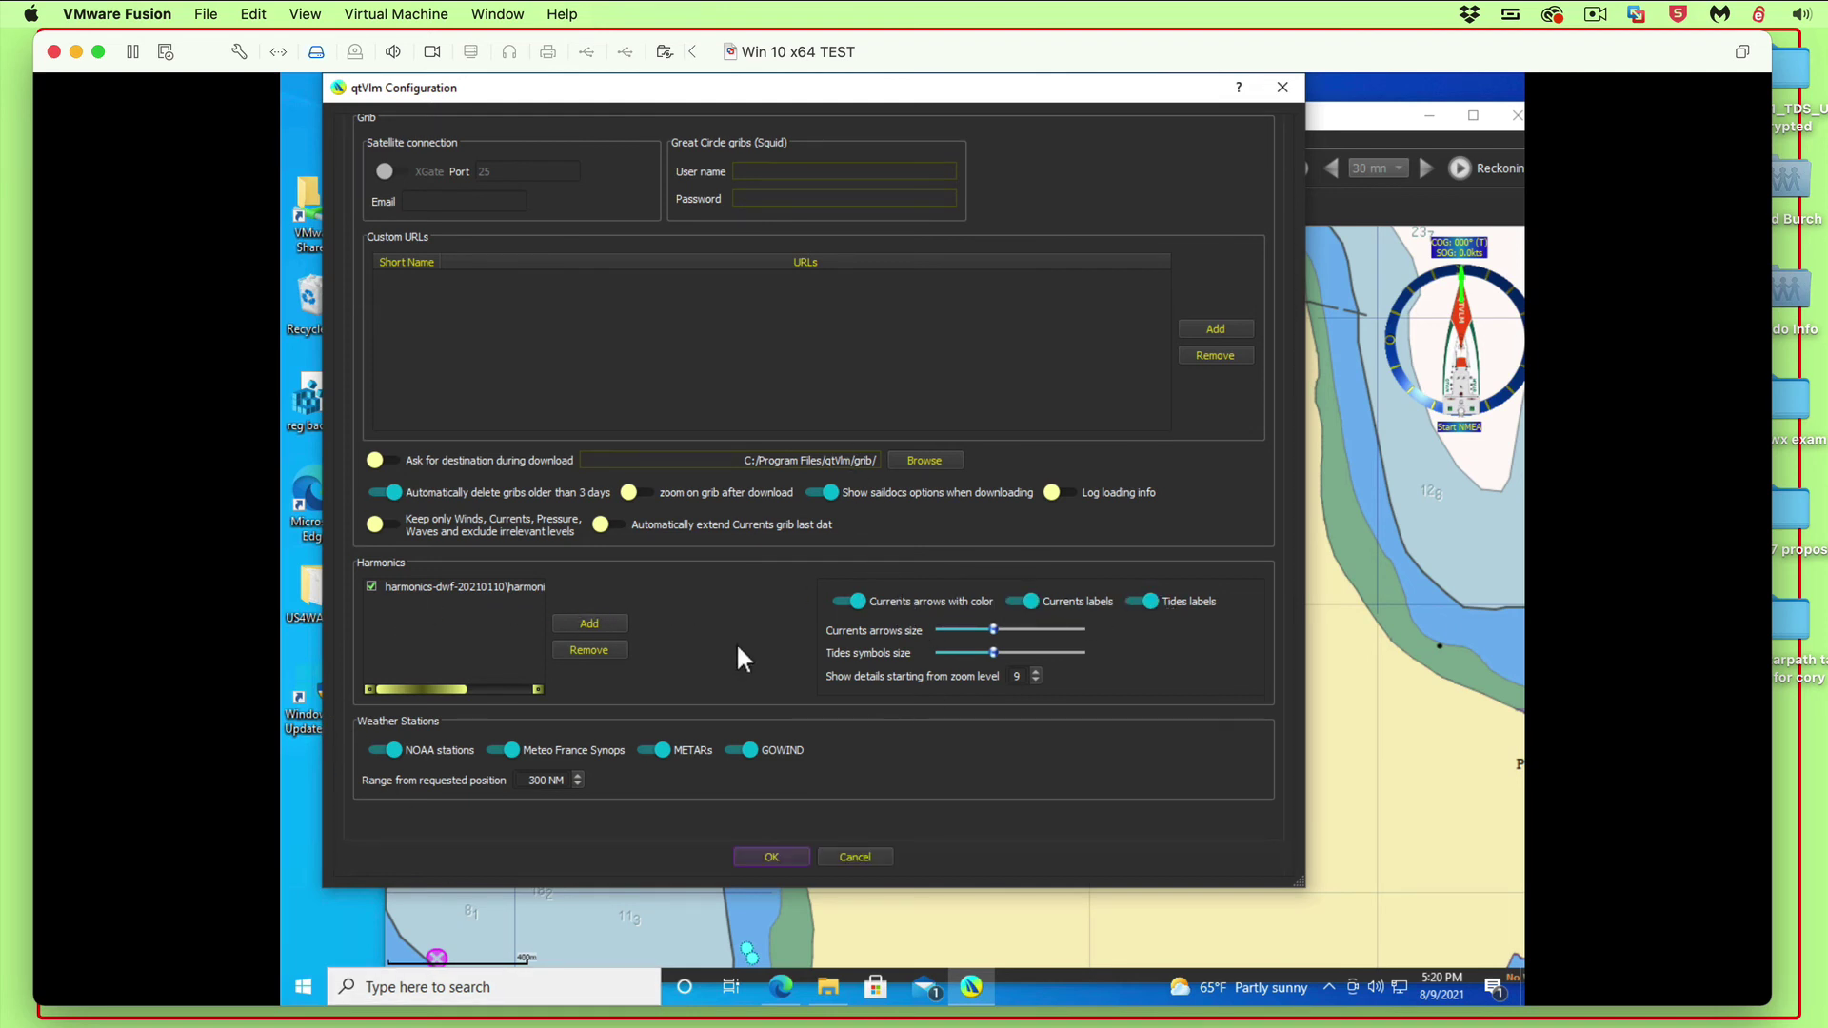
pyautogui.click(768, 854)
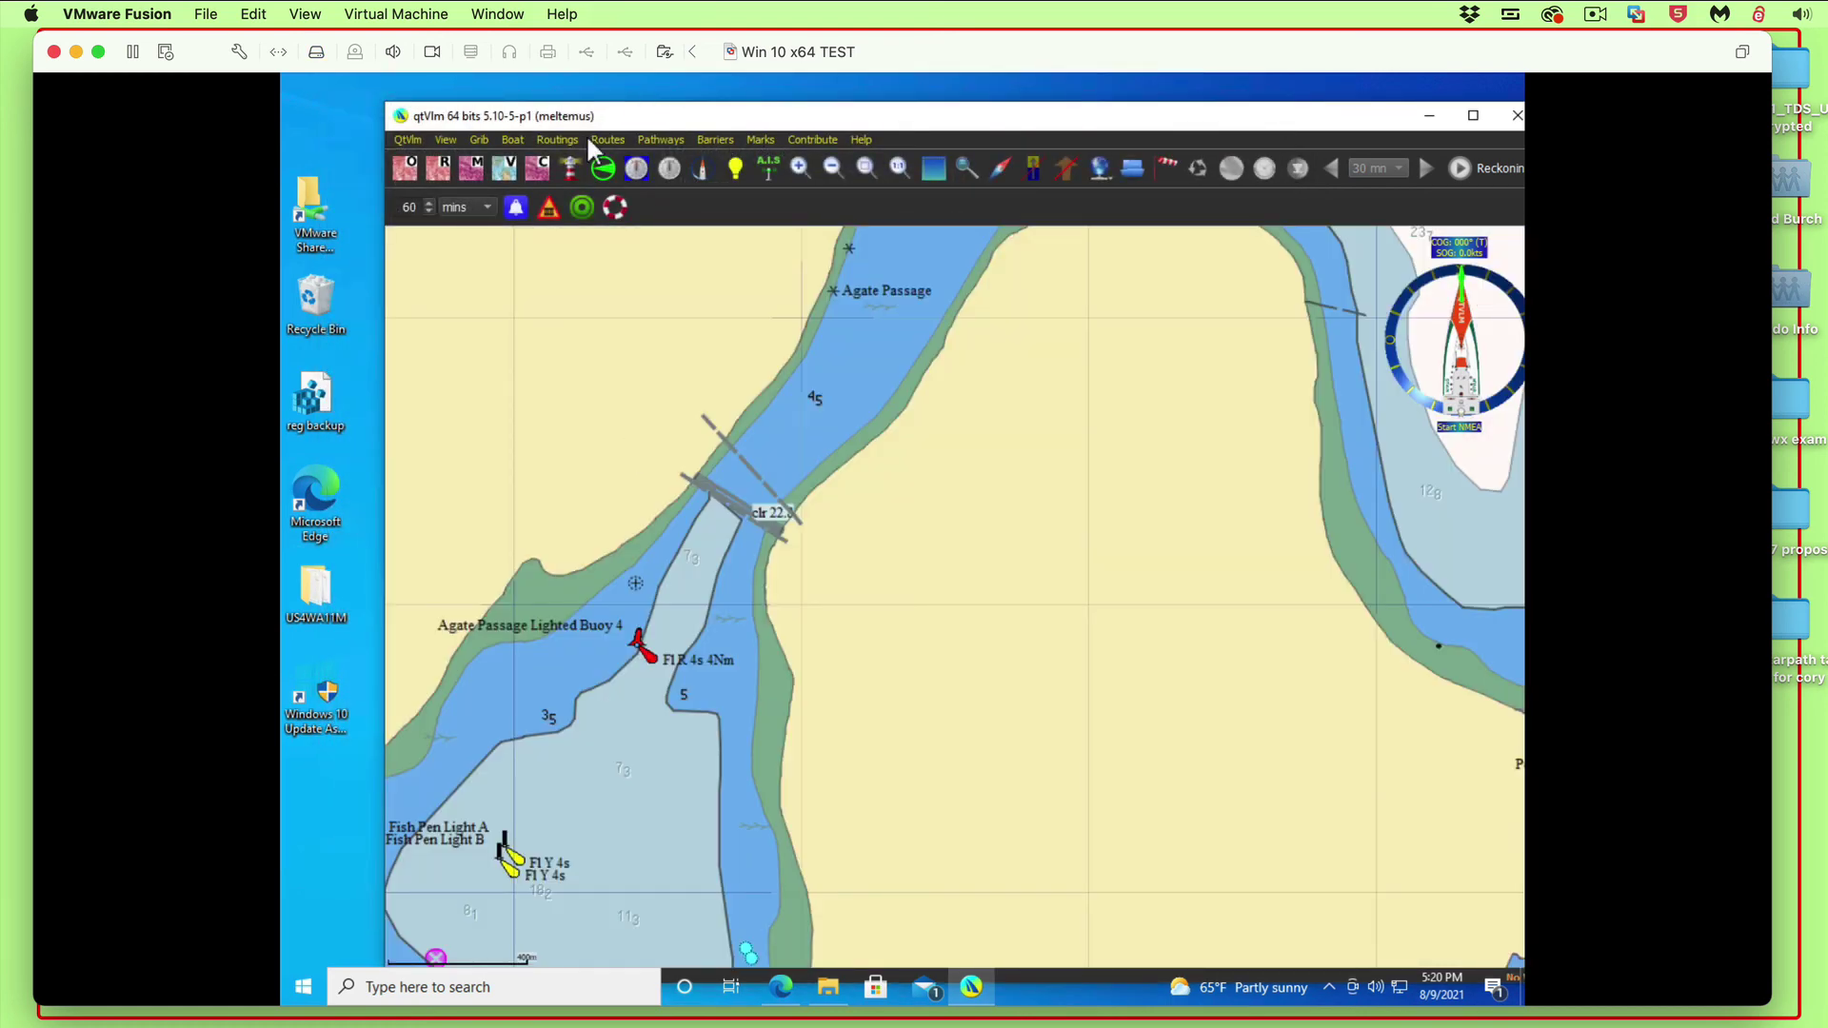
# - Display the Agate Passage current arrow on the chart and review its daily Currents graph
pyautogui.click(1067, 170)
pyautogui.click(693, 588)
pyautogui.moveTo(694, 550)
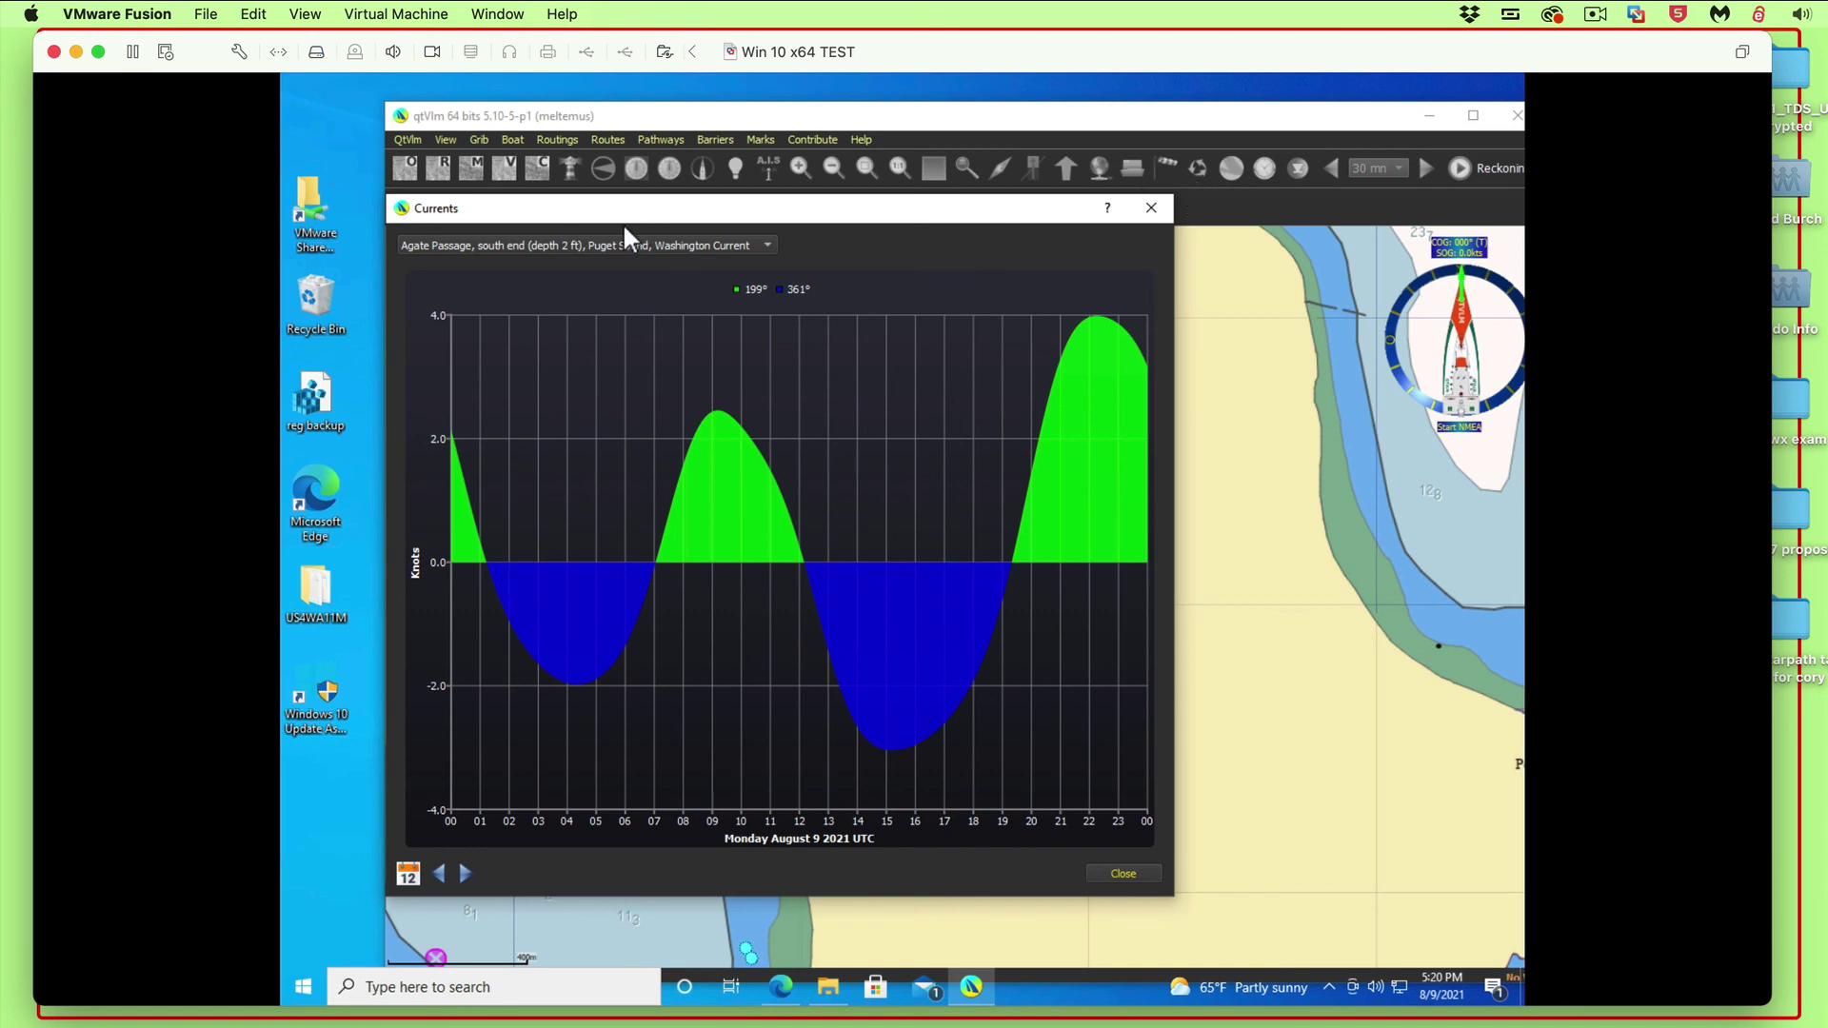
pyautogui.click(1150, 206)
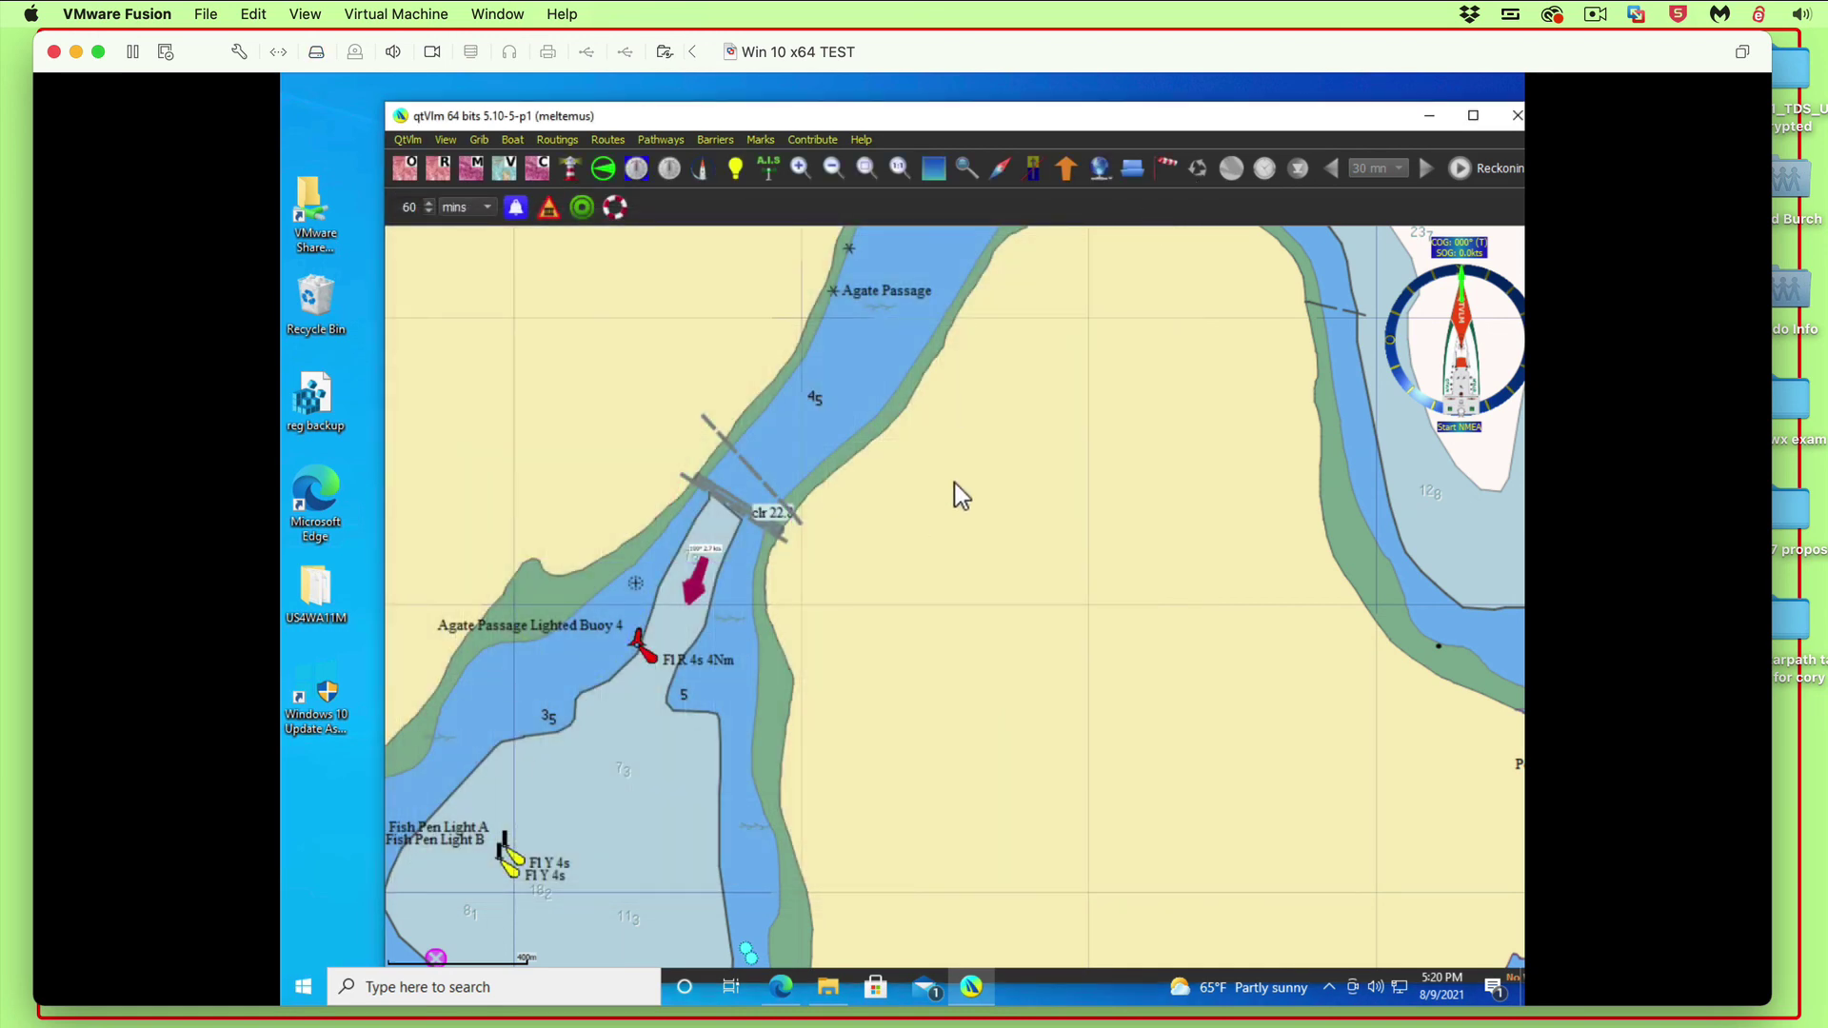